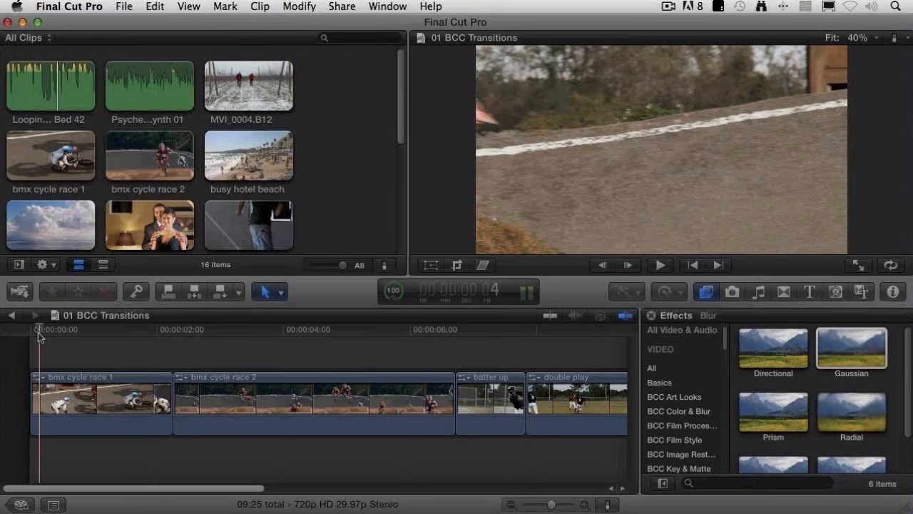
Step: Play the whole 01 BCC Transitions timeline and place the playhead near the end of the bmx cycle race 1 clip
key(super+minus)
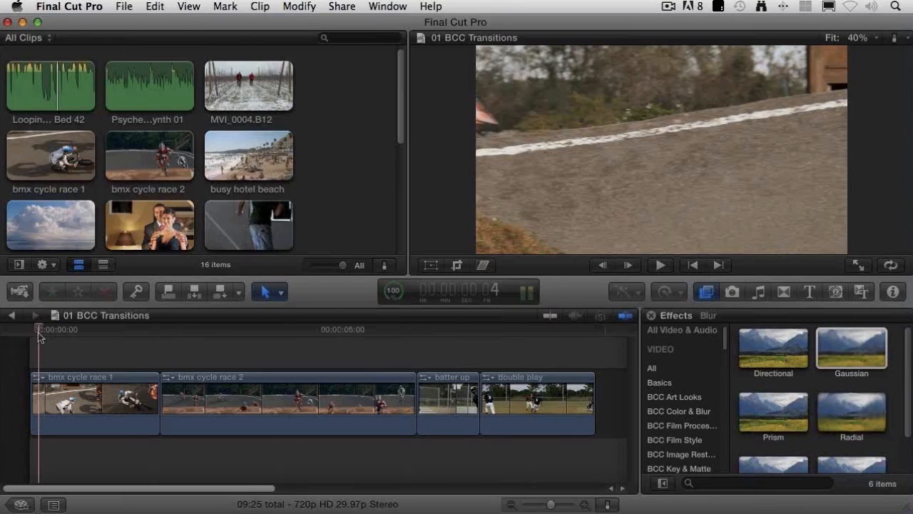
key(space)
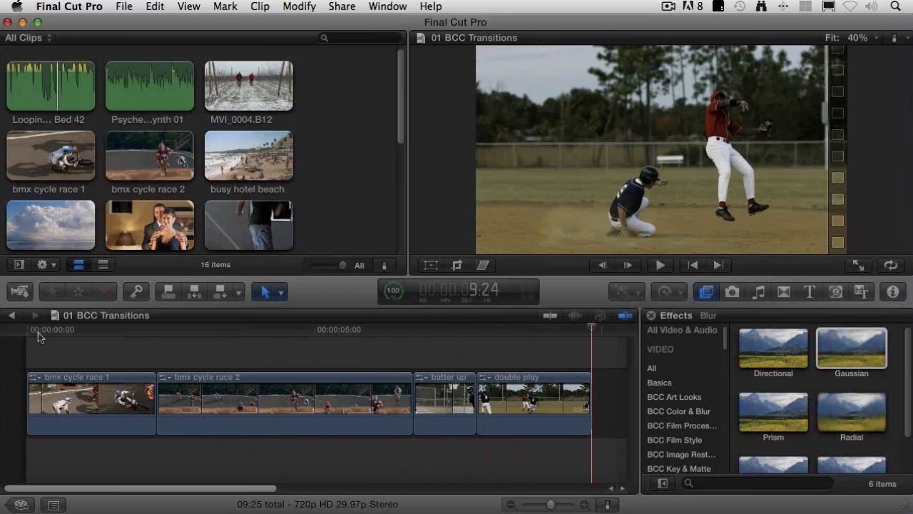
click(138, 330)
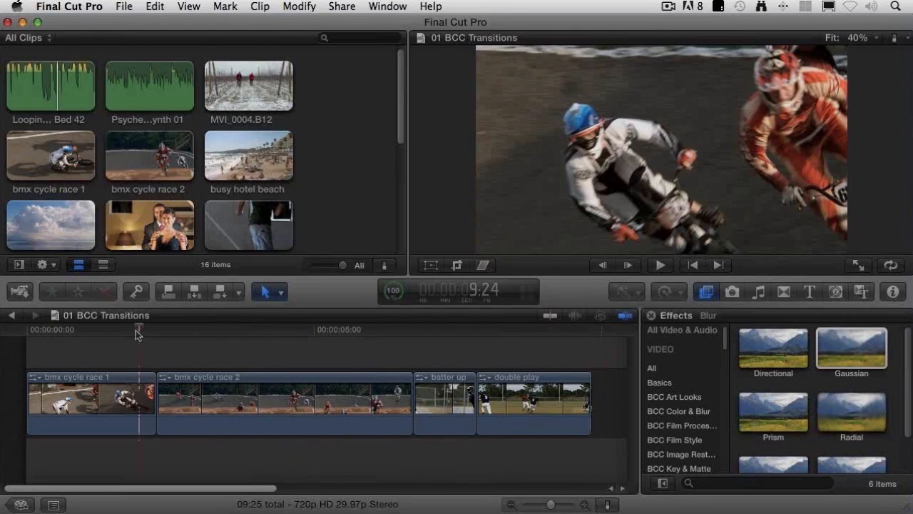
Step: Examine the available BCC8 Transitions, previewing BCC 3D Image Shatter, BCC Glint Wipe and BCC Radiant Wipe V
click(784, 292)
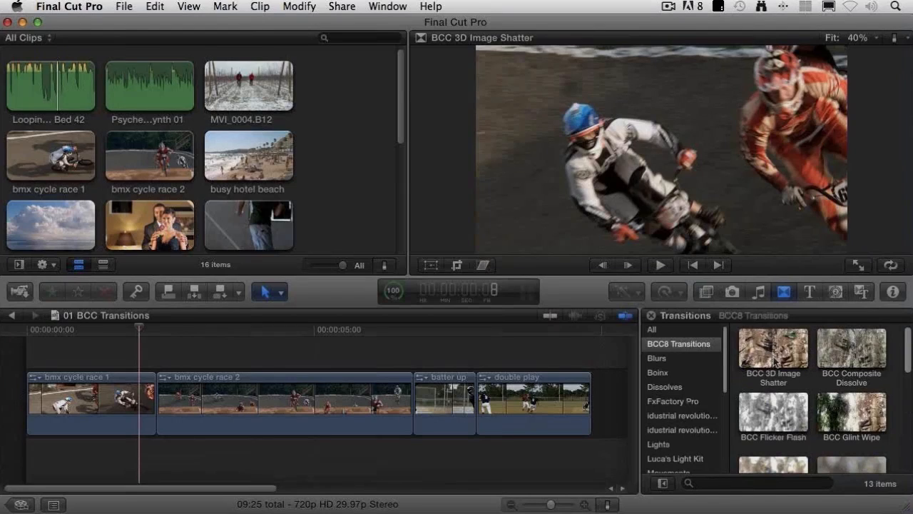
scroll(776, 357, down, 8)
scroll(776, 361, down, 3)
scroll(776, 360, up, 10)
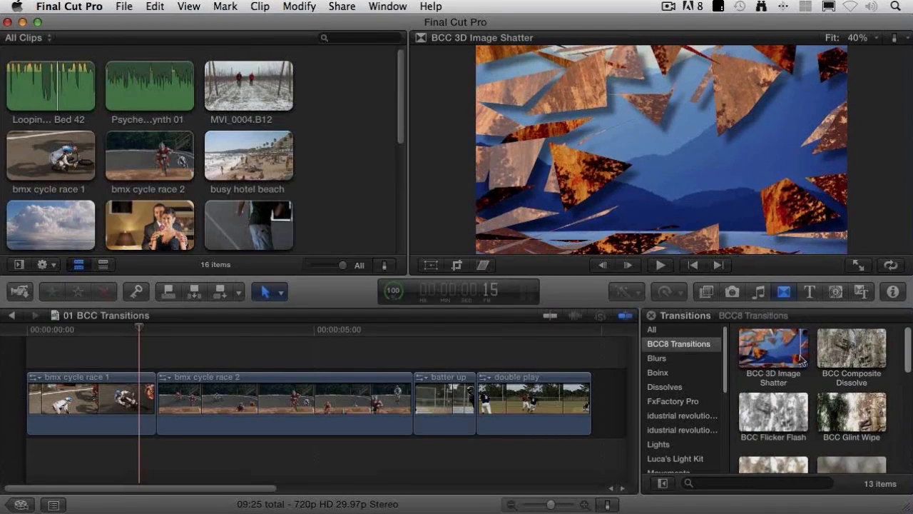
scroll(812, 395, down, 1)
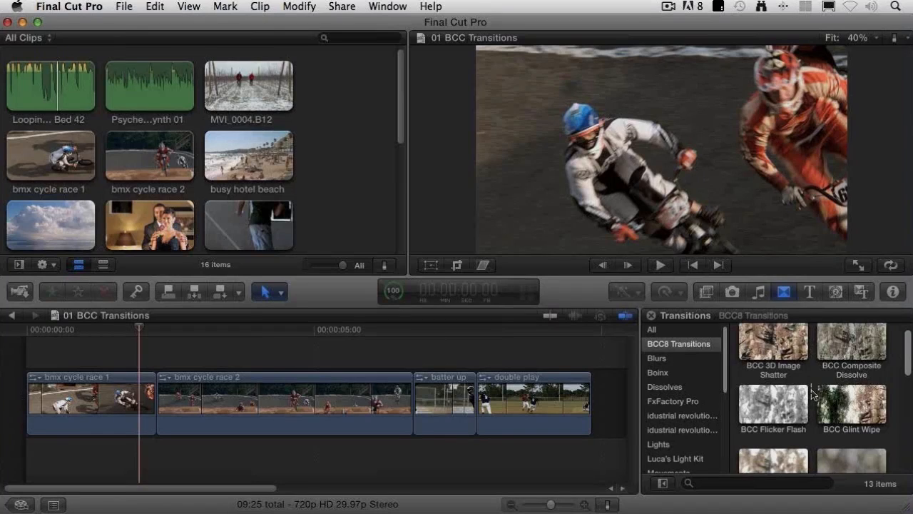
scroll(811, 395, down, 1)
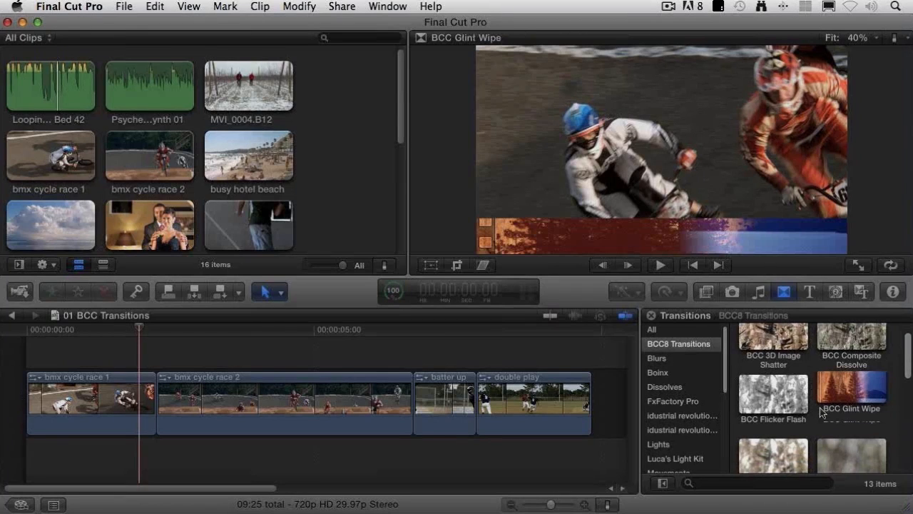
scroll(820, 414, down, 5)
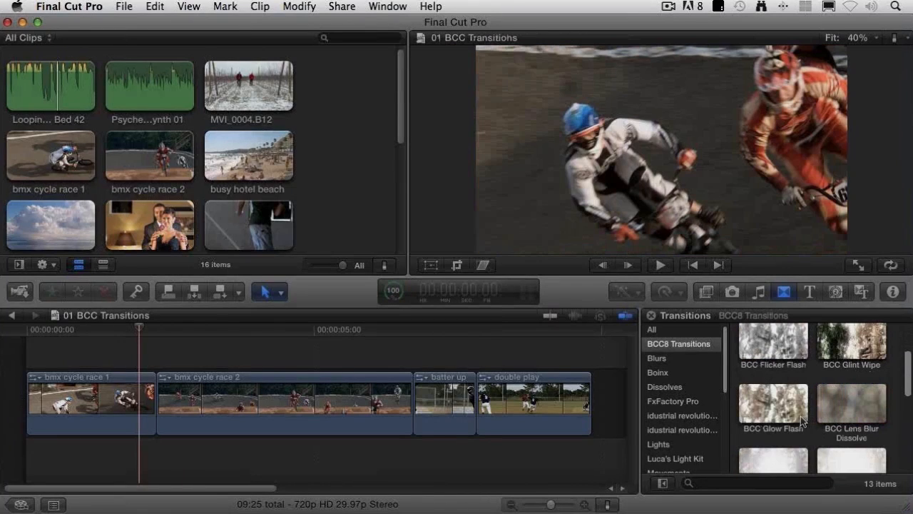
scroll(785, 410, down, 4)
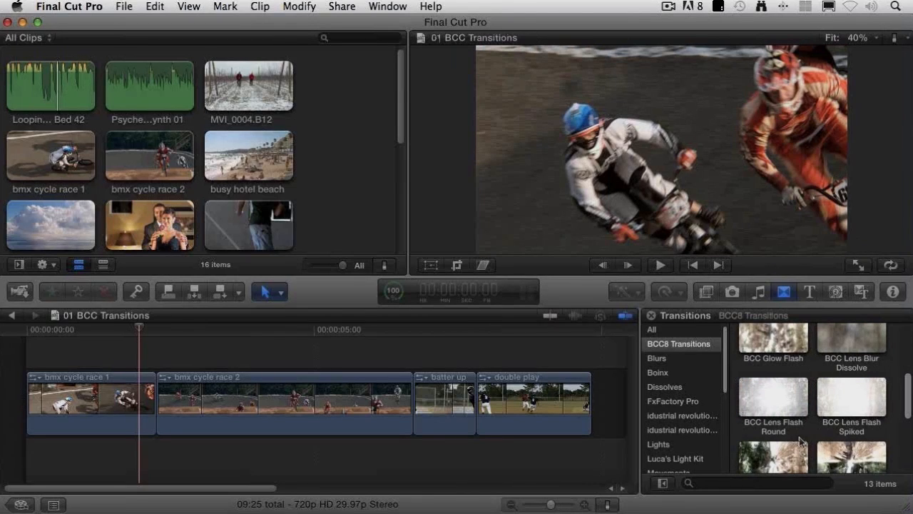
scroll(820, 442, down, 2)
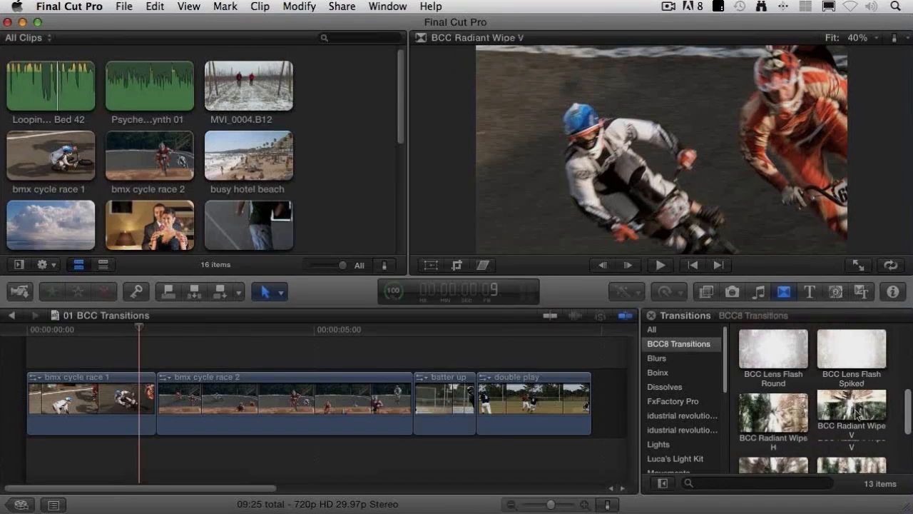
scroll(857, 415, down, 1)
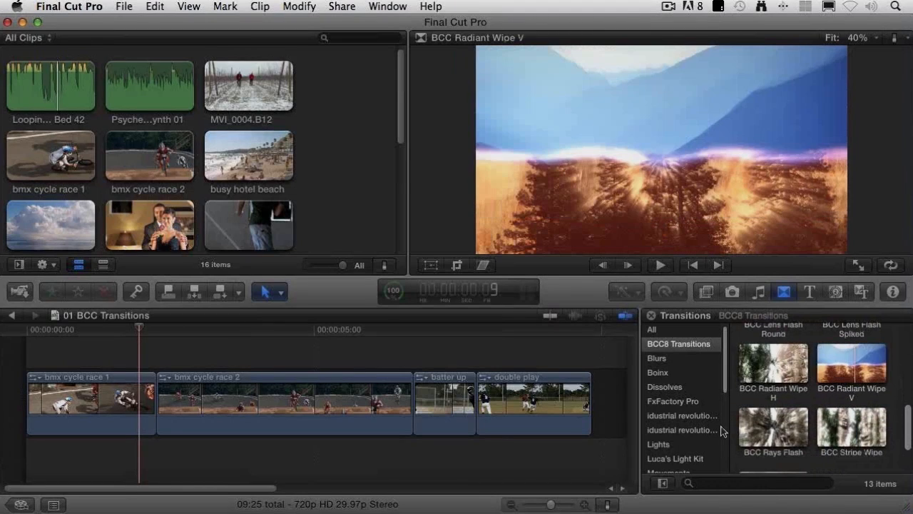
Step: Add the BCC Swish Pan transition between the bmx cycle race 1 and bmx cycle race 2 clips
scroll(766, 436, down, 2)
click(769, 433)
drag(769, 434, 153, 386)
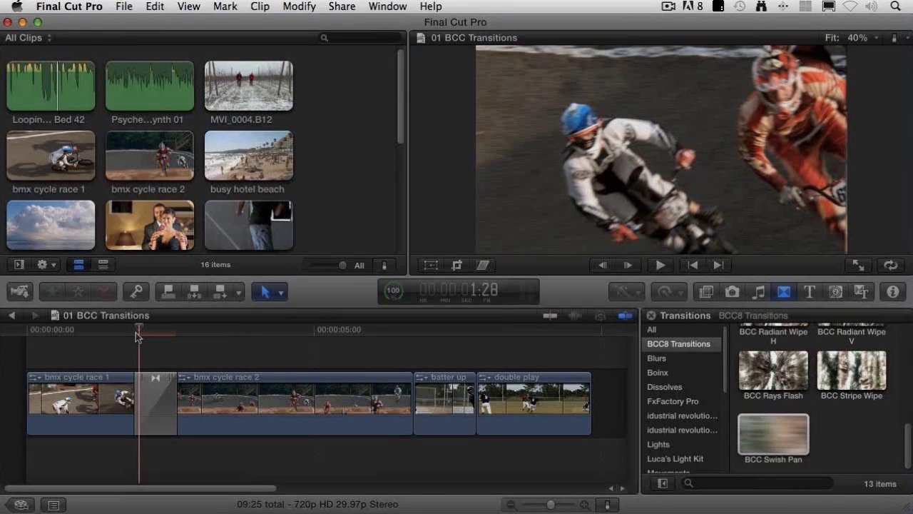
Step: Adjust the edit point under the BCC Swish Pan transition between the two bmx cycle race clips
drag(138, 334, 114, 334)
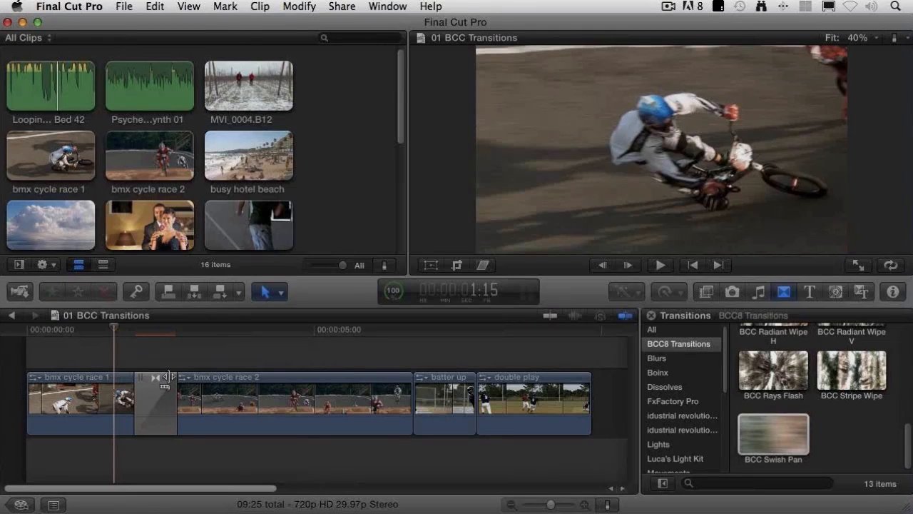
click(140, 377)
drag(142, 378, 165, 377)
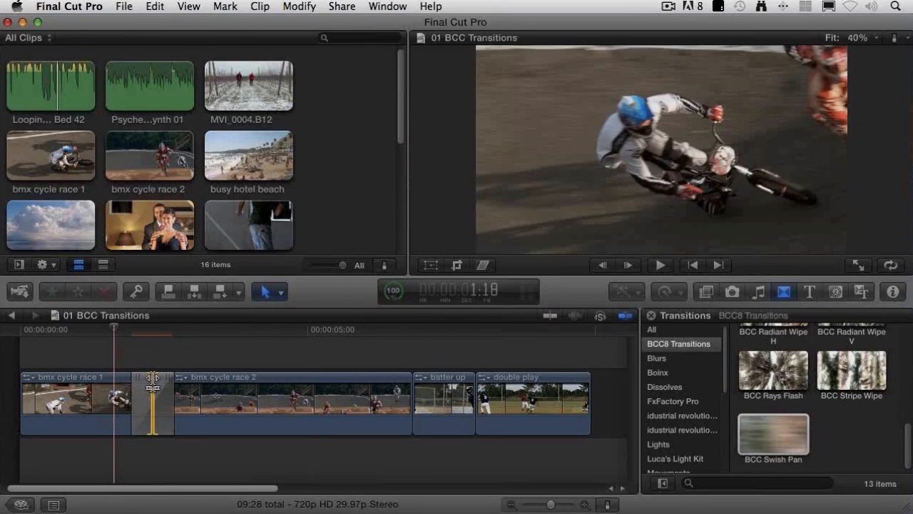
Step: Preview the middle of the swish pan transition and play it back twice from its beginning
click(153, 331)
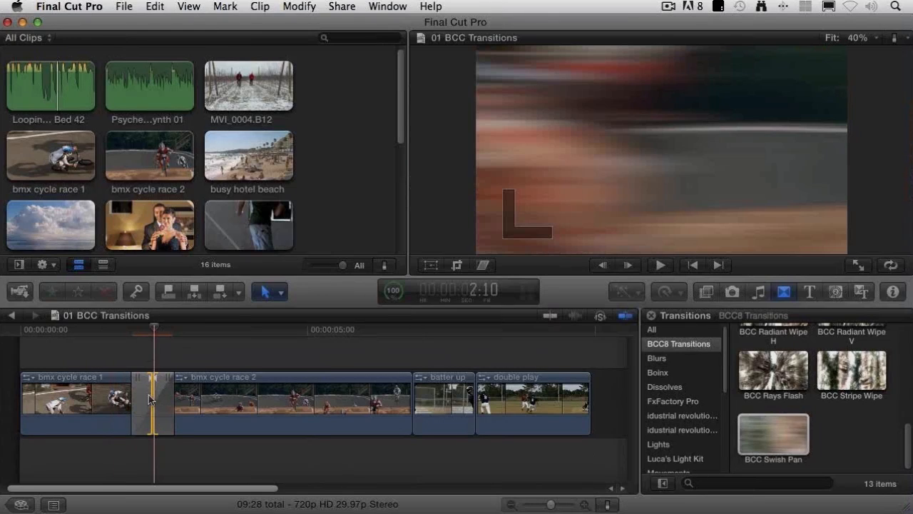
click(131, 330)
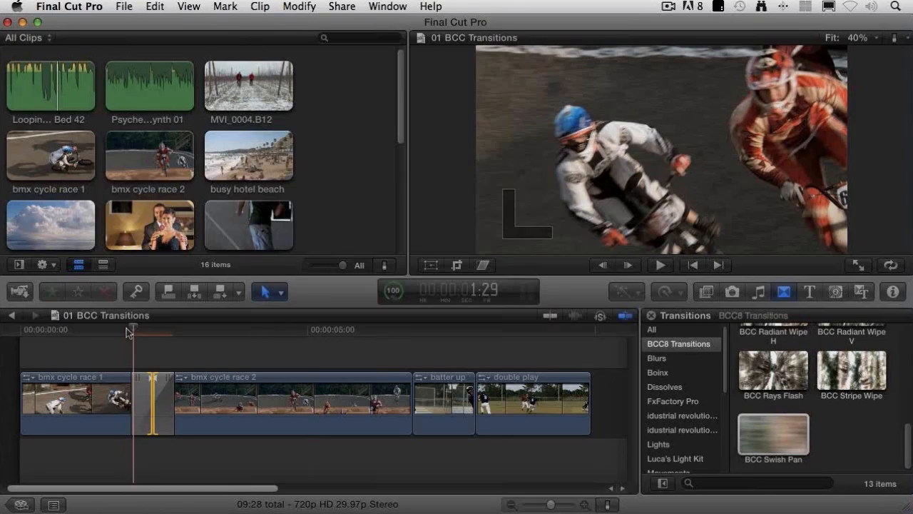
key(space)
key(space)
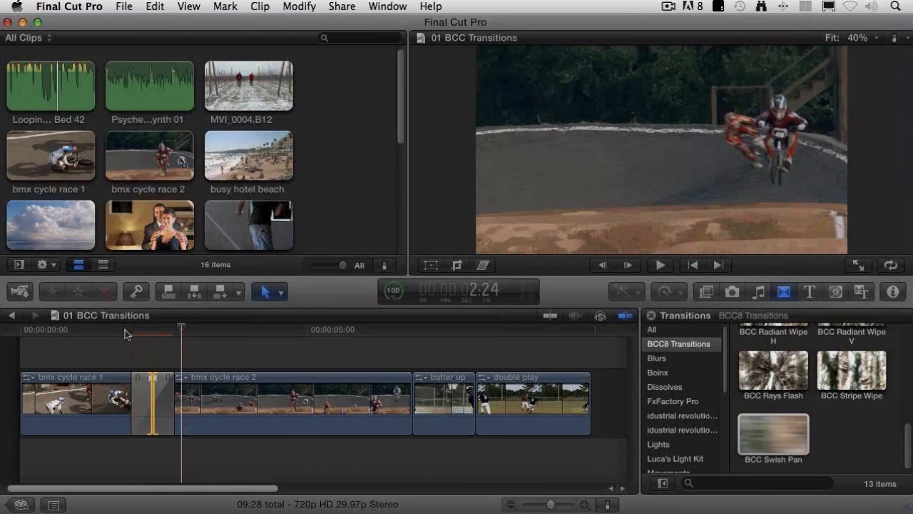
click(126, 331)
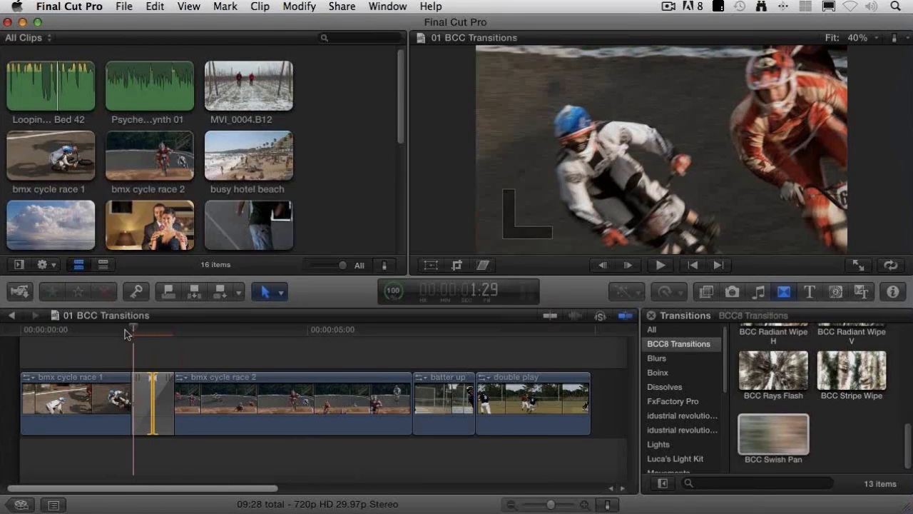
key(space)
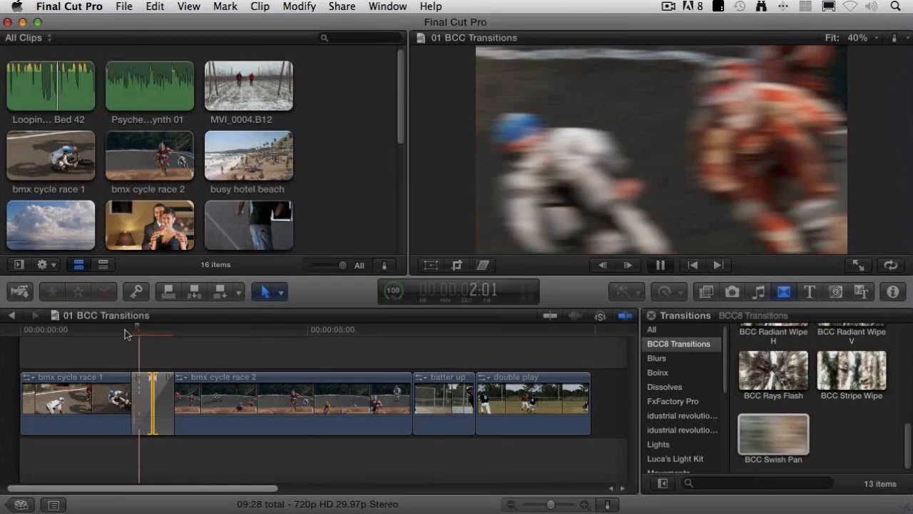
key(space)
Step: Step frame by frame from the start of the swish pan transition to 2:04 to inspect the blur build-up
key(Up)
key(Right)
key(Right)
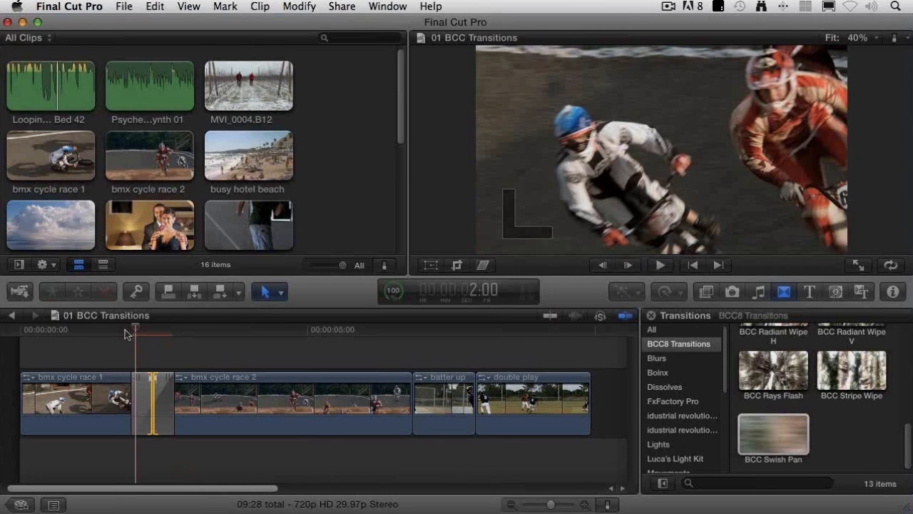
key(Right)
key(Right)
key(Left)
key(Right)
key(Right)
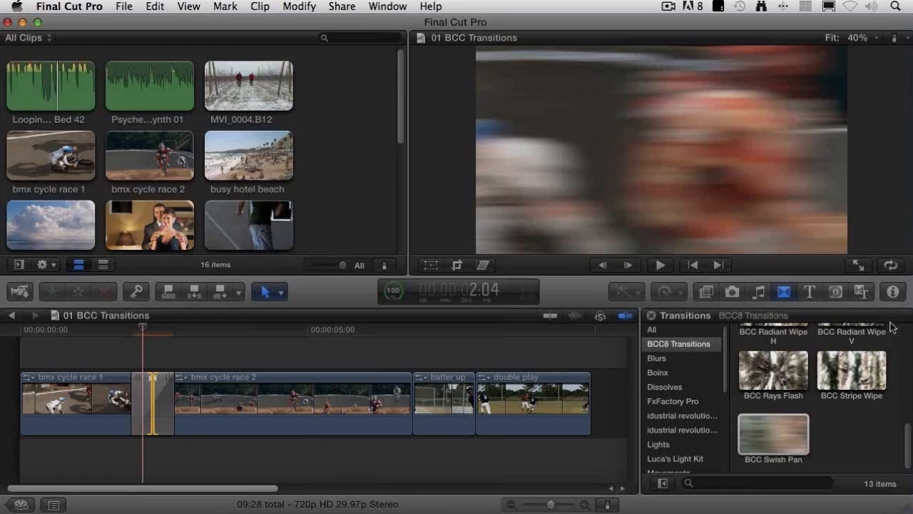
Step: Show the BCC Swish Pan transition's settings, check the Direction options and set Blur to 104
click(895, 294)
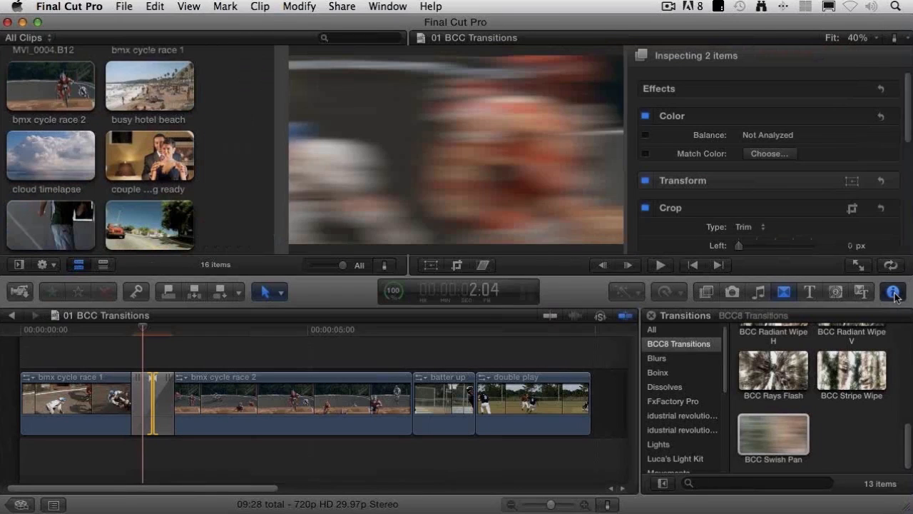
click(143, 421)
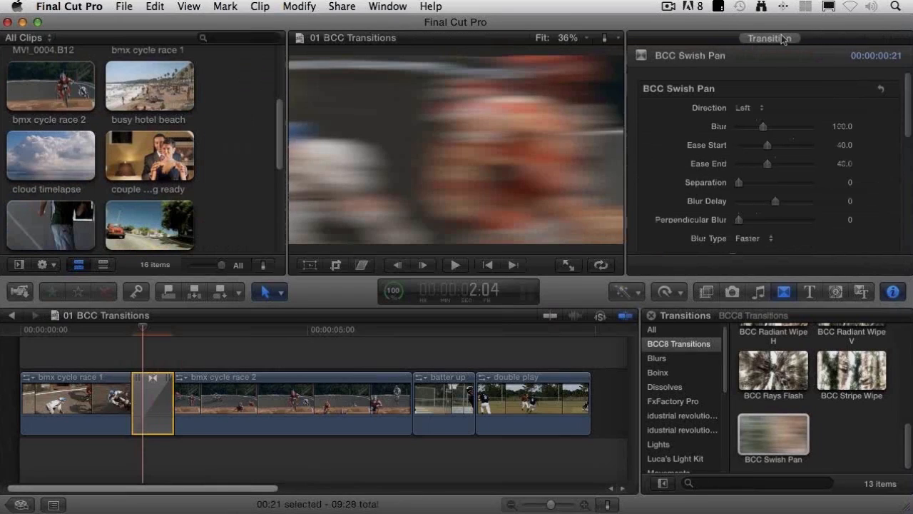
click(758, 109)
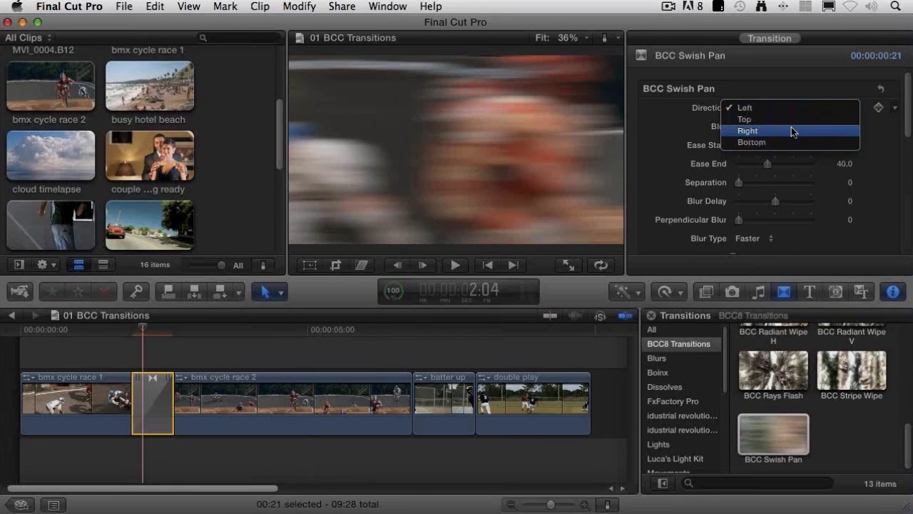
click(784, 89)
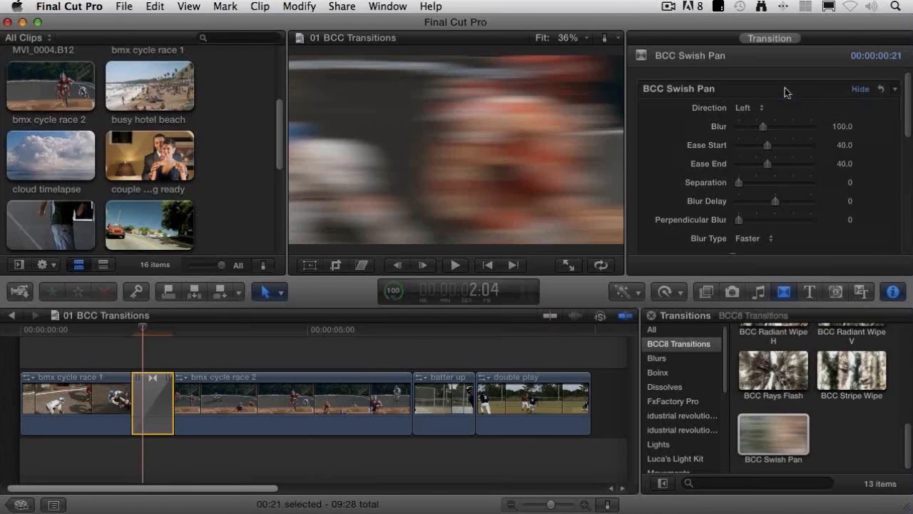
click(764, 126)
mouse_move(772, 128)
mouse_down()
mouse_move(748, 125)
mouse_move(763, 129)
mouse_up()
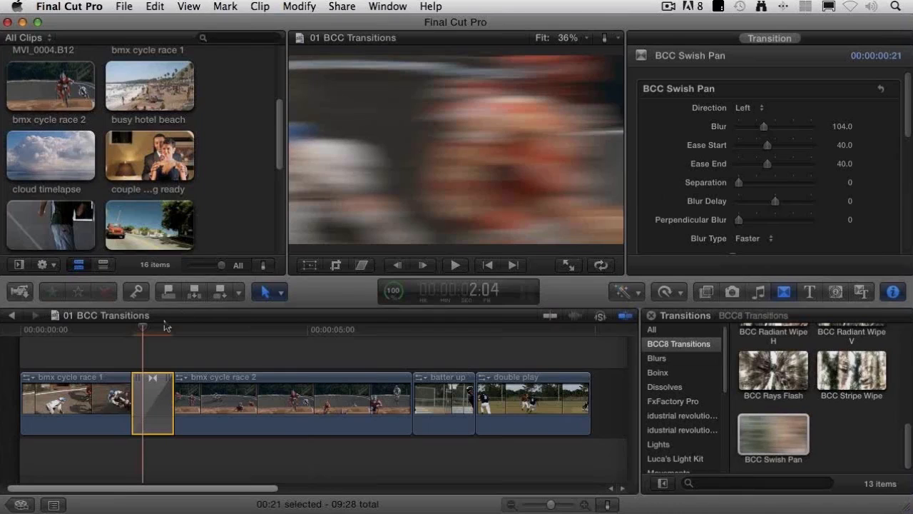
Step: Try Ease Start values of 18.14, 79.9 and 40.69 on the swish pan while viewing its early frames
drag(142, 333, 139, 336)
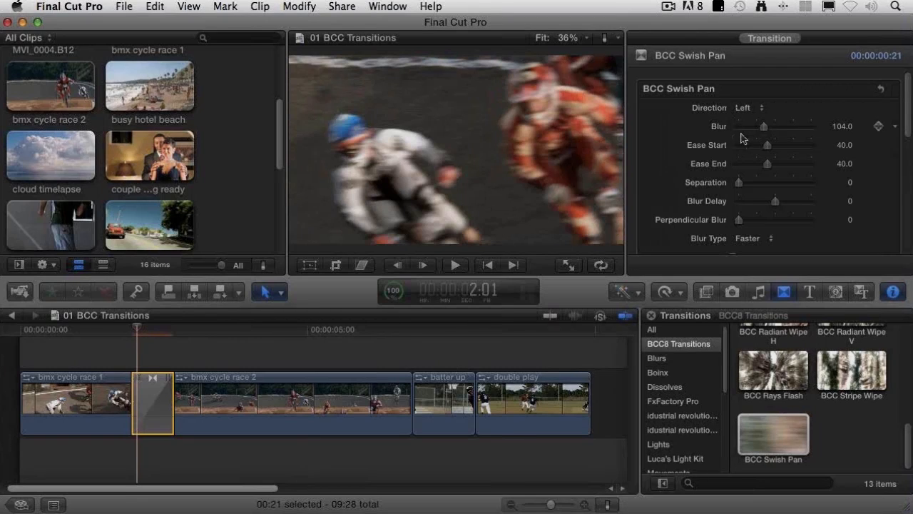
drag(768, 148, 752, 150)
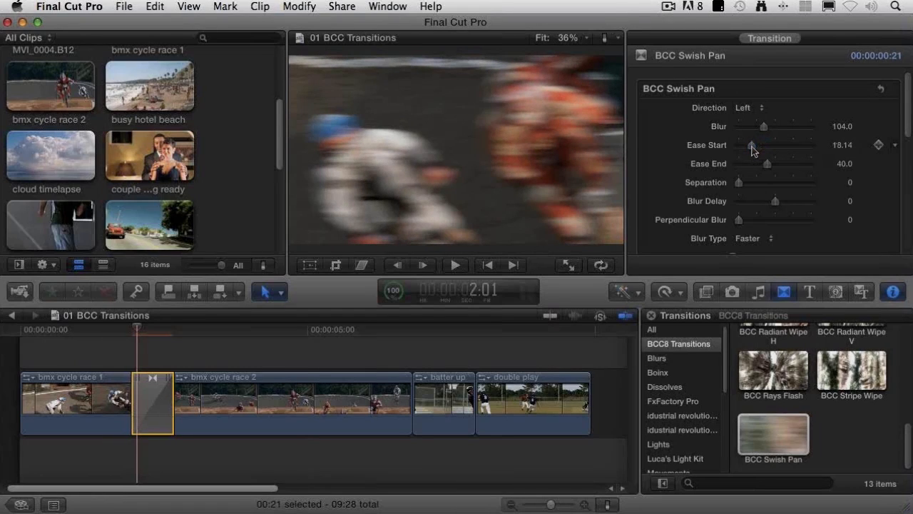
drag(752, 149, 797, 148)
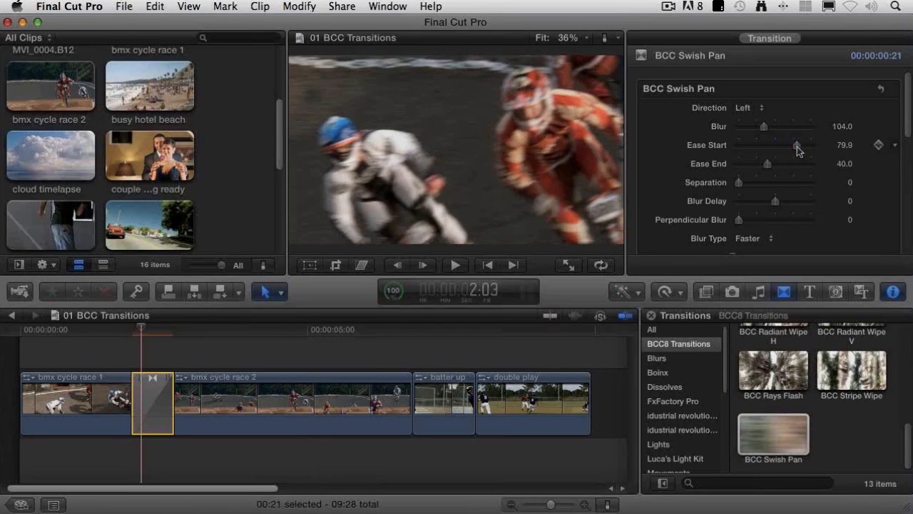
drag(797, 146, 768, 149)
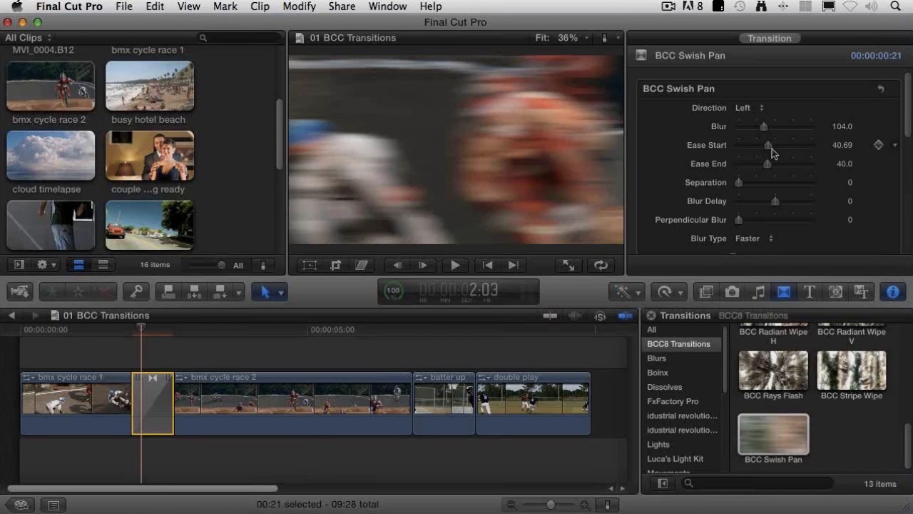
Step: Set the swish pan transition's Blur Delay to -25 and its Ease Start to 53.43
scroll(676, 158, down, 2)
scroll(675, 158, down, 4)
drag(774, 162, 762, 165)
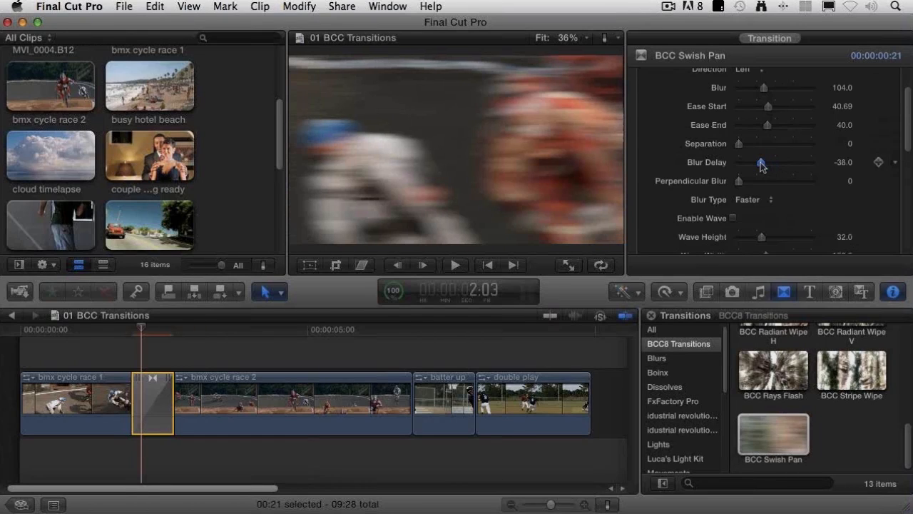
drag(762, 166, 796, 165)
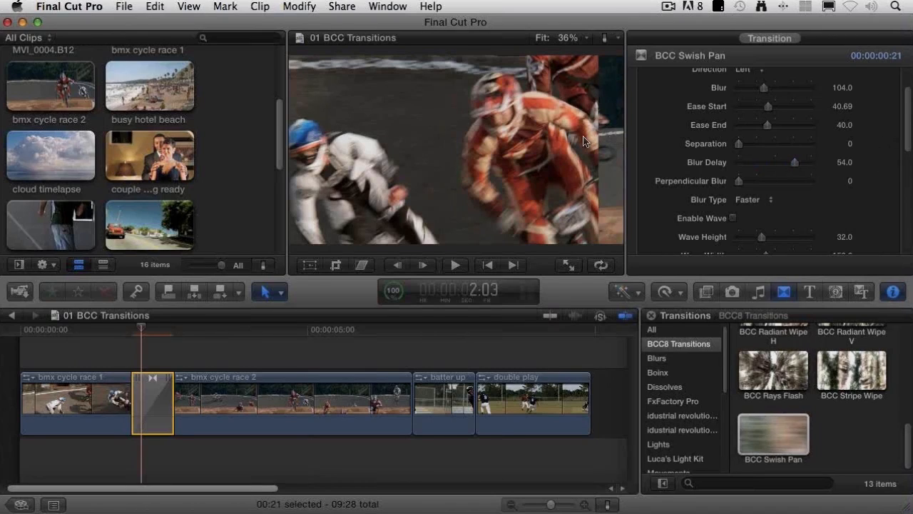
drag(798, 164, 765, 166)
drag(770, 109, 778, 108)
Step: Look over the remaining swish pan settings and place the playhead at 1:14, ahead of the transition
scroll(703, 181, down, 1)
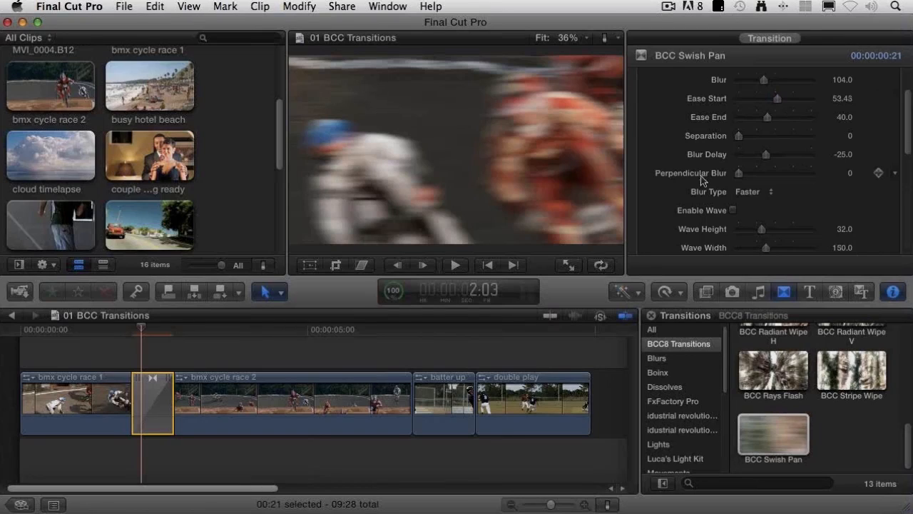
scroll(702, 181, down, 1)
scroll(650, 153, up, 3)
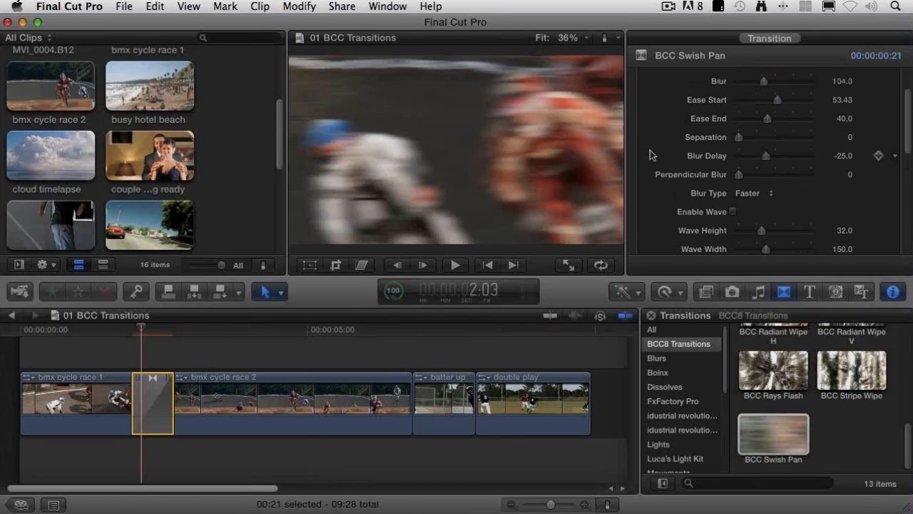
scroll(650, 154, up, 1)
click(105, 331)
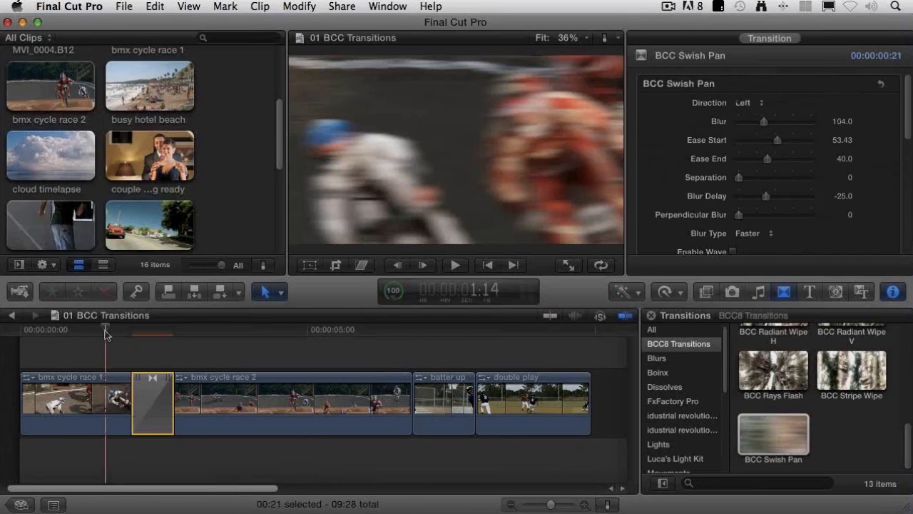
Step: Play the swish pan transition repeatedly from just before it, and step back through its frames to its start
key(space)
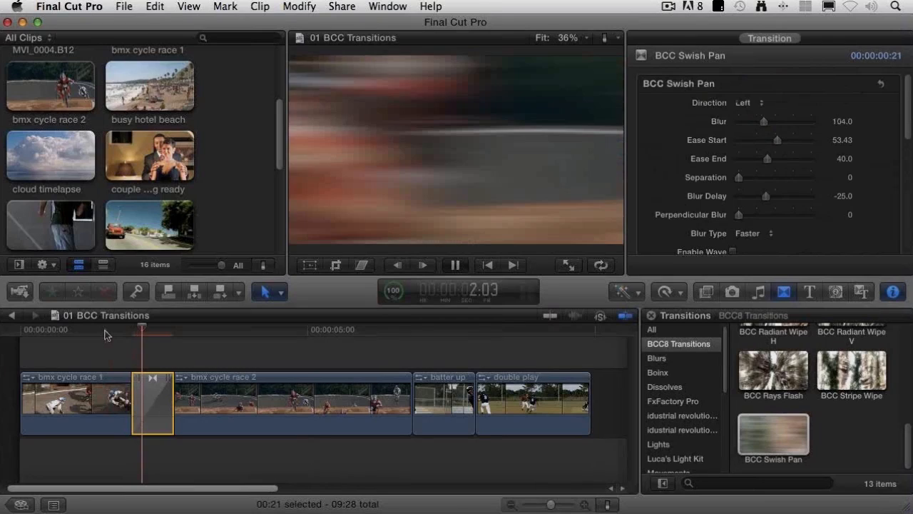
key(space)
click(122, 336)
key(space)
click(119, 337)
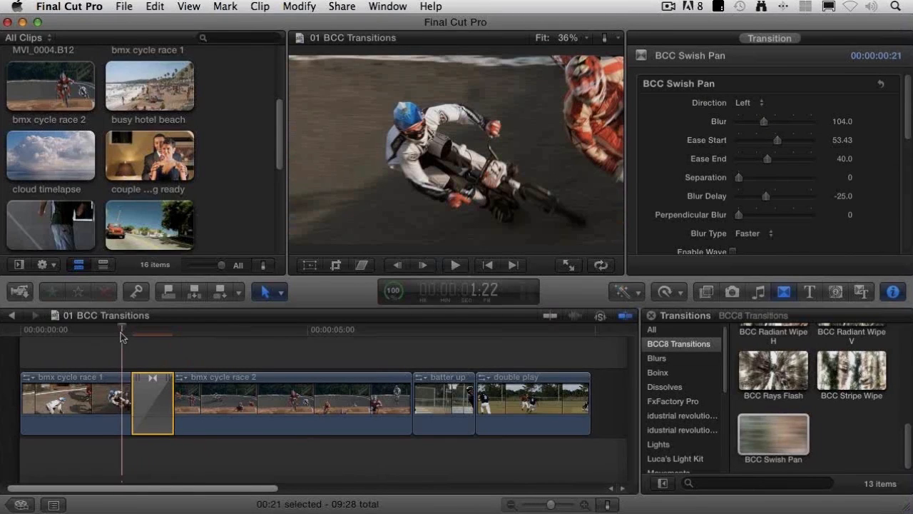
key(space)
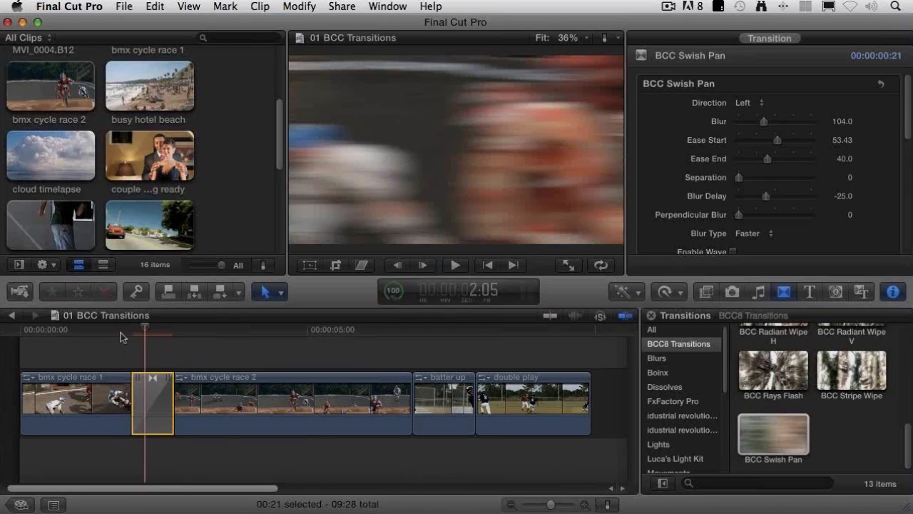
key(Left)
key(Left)
key(Left)
key(Left)
key(Left)
key(Left)
key(Left)
key(Left)
key(Left)
key(Left)
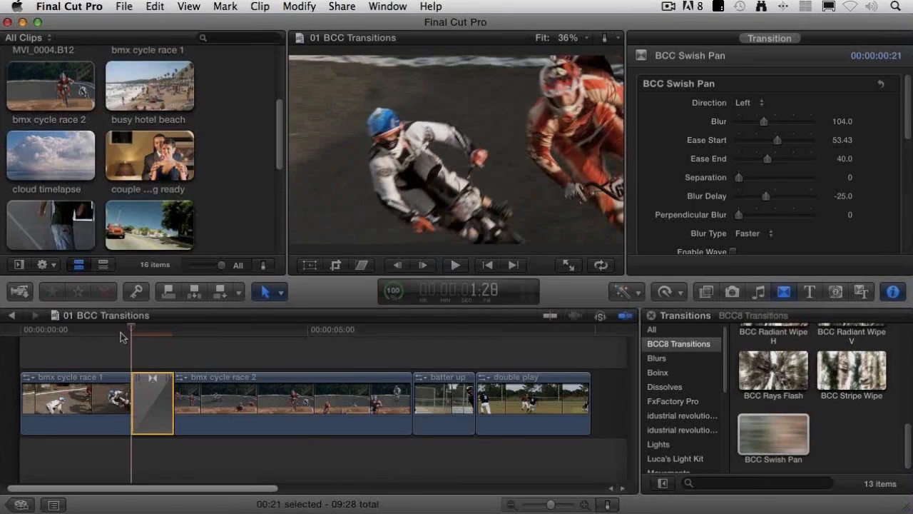
Step: With the playhead at 2:07 inside the swish pan, enable Wave and set Wave Height to 50.49
click(155, 330)
key(Left)
key(Left)
key(Left)
scroll(667, 187, down, 2)
scroll(667, 187, down, 2)
click(733, 191)
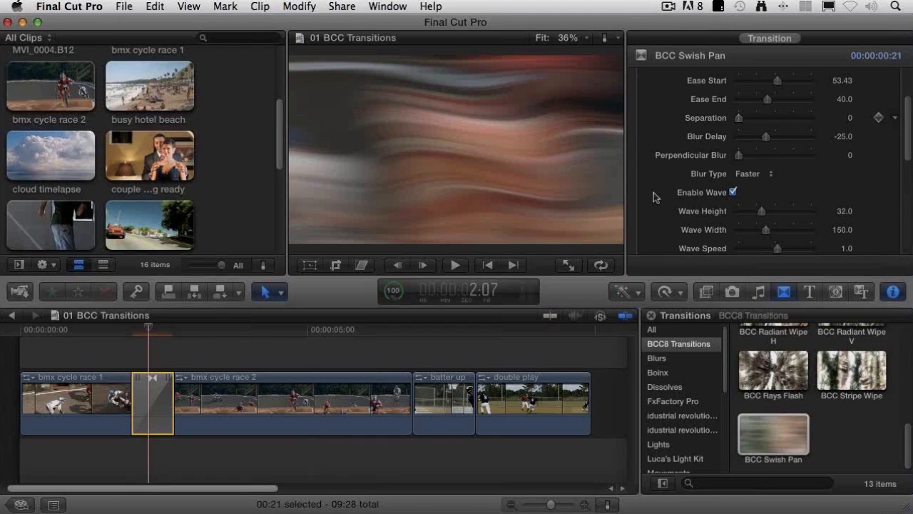
drag(762, 211, 776, 216)
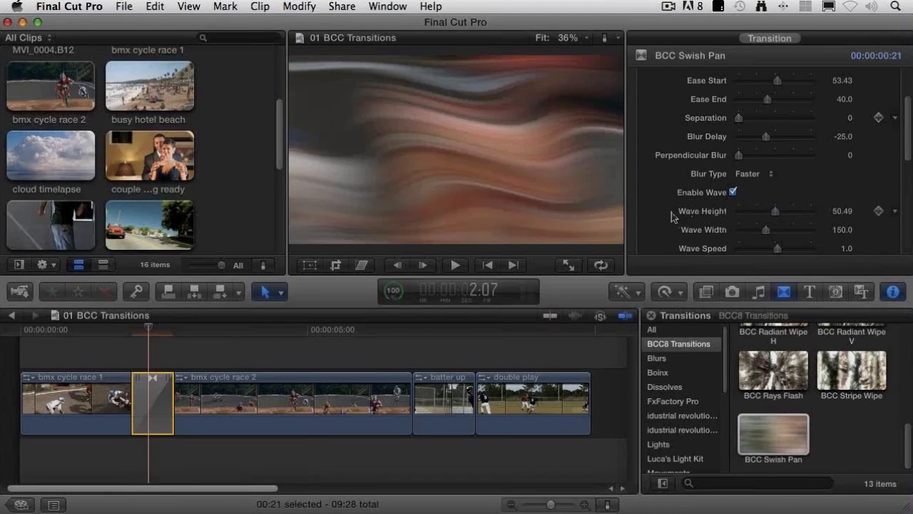
Step: Enable Glow on the swish pan and turn off Wave
scroll(670, 216, down, 3)
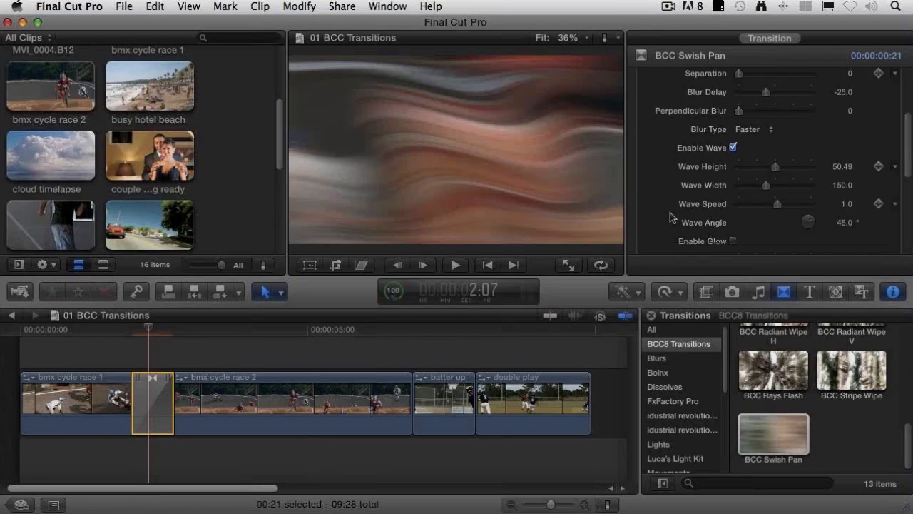
scroll(670, 212, down, 2)
click(734, 215)
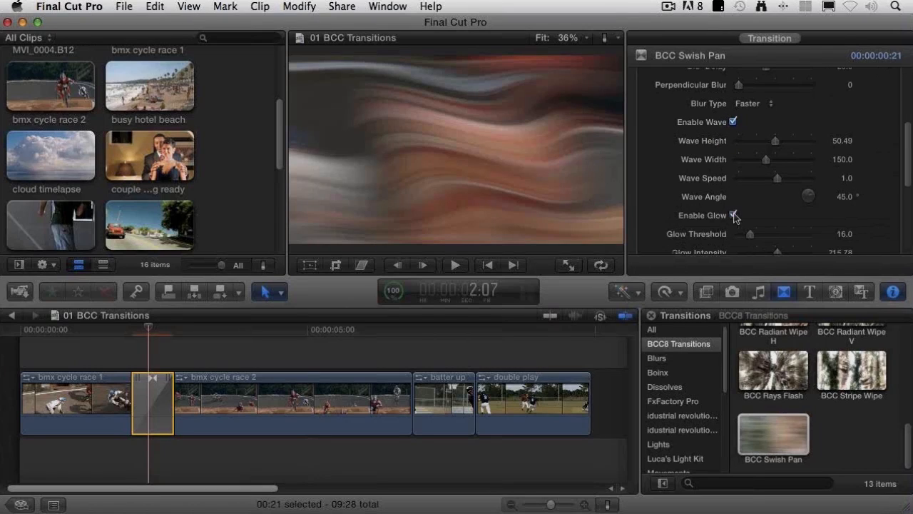
click(733, 122)
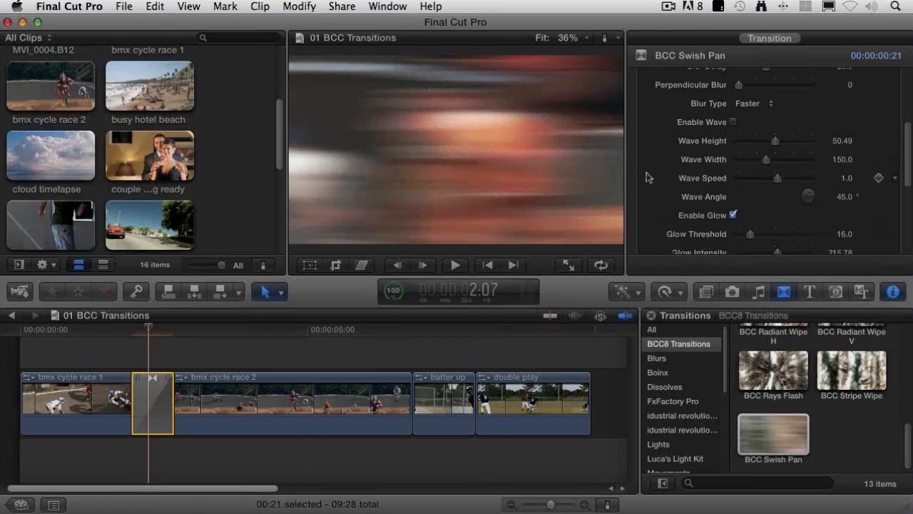
Step: Step through the swish pan's frames from 1:29 to 2:09 to judge the glow, and turn off Glow
click(134, 329)
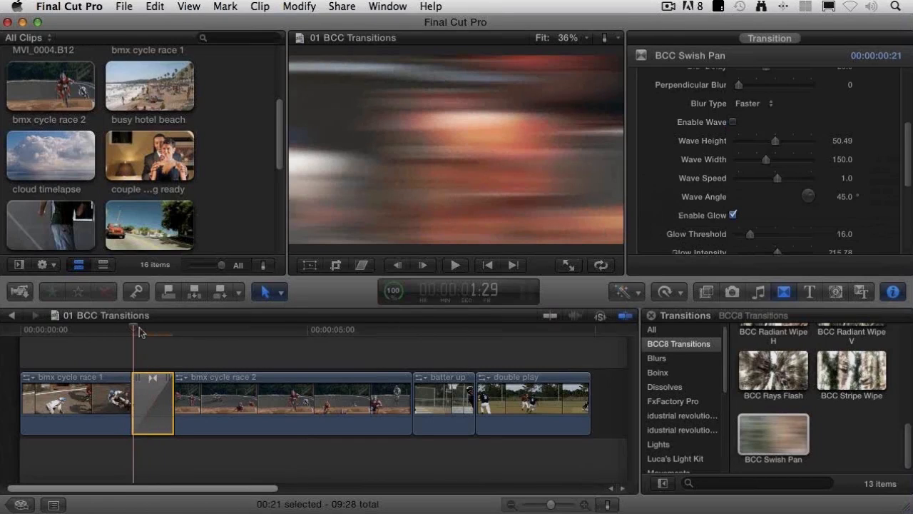
drag(140, 331, 142, 331)
key(Right)
key(Right)
key(Right)
key(Right)
key(Right)
key(Right)
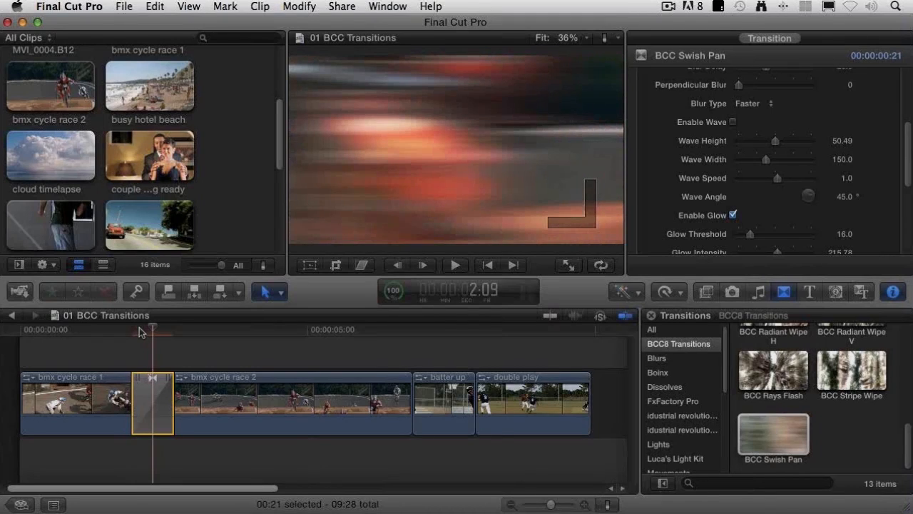
click(733, 214)
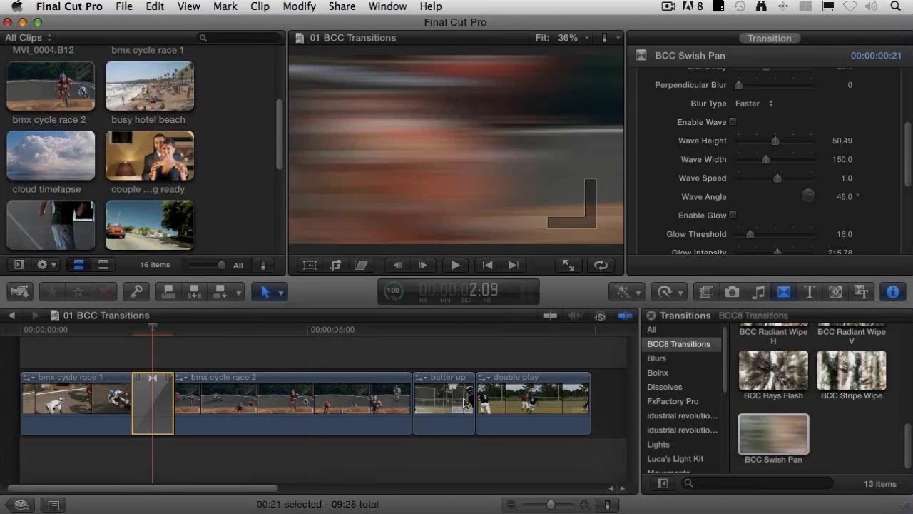
Step: Play on to the batter up clip and add BCC Glow Flash at the cut between bmx cycle race 2 and batter up
click(241, 333)
key(space)
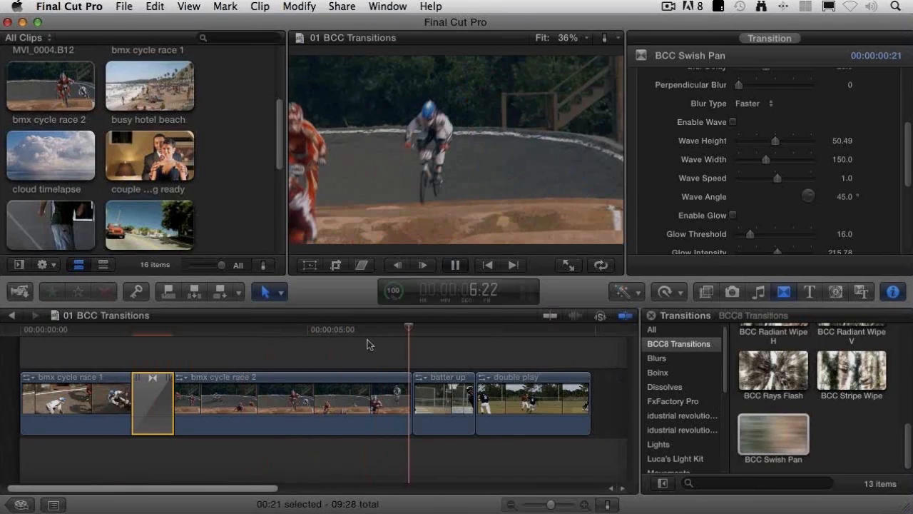
key(space)
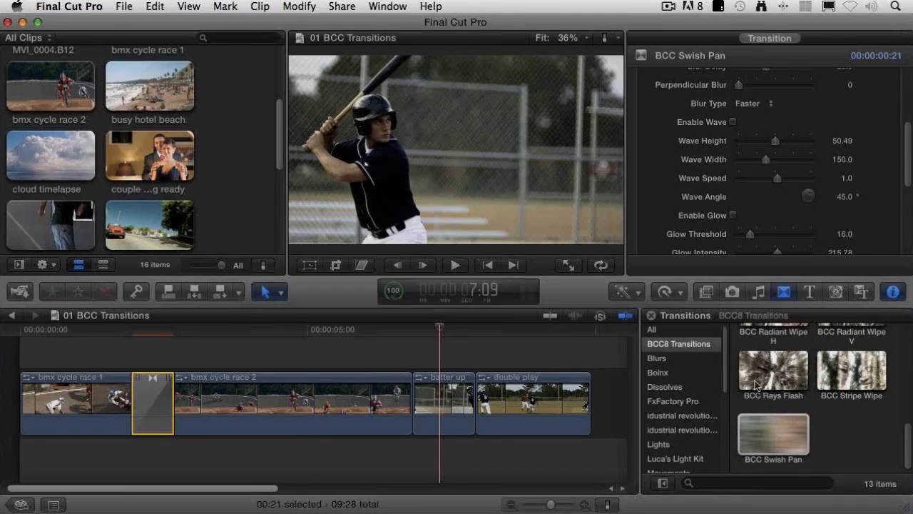
scroll(757, 385, up, 1)
scroll(770, 393, up, 5)
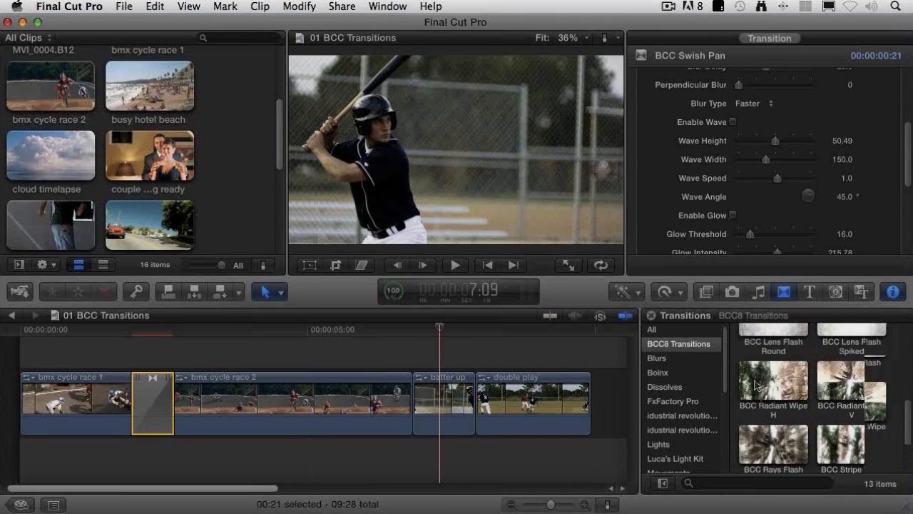
drag(790, 413, 411, 399)
Step: Step frame by frame through the Glow Flash transition from its start past its middle to examine the glow buildup and crossfade
click(410, 328)
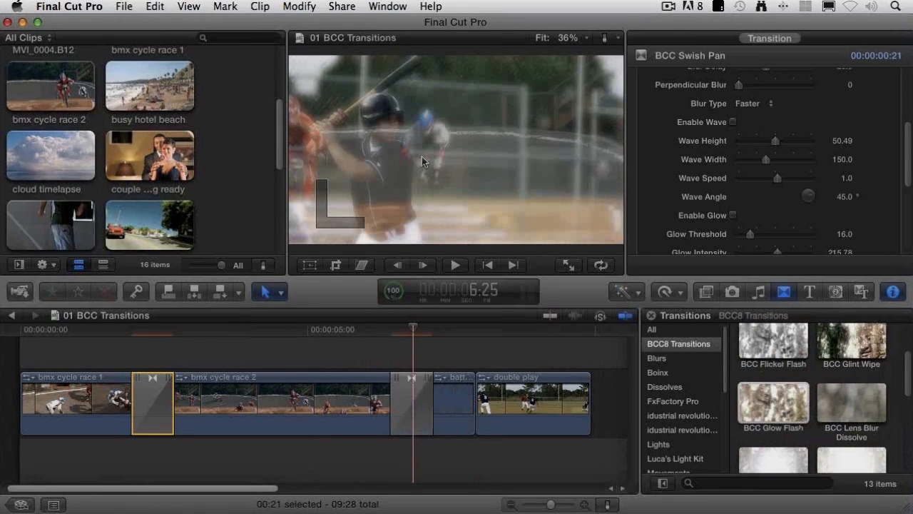
click(392, 331)
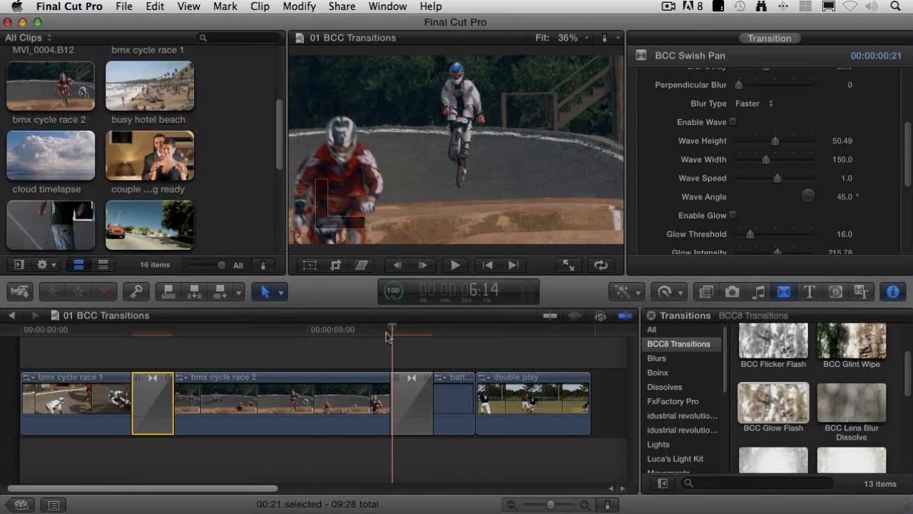
key(Right)
key(Right)
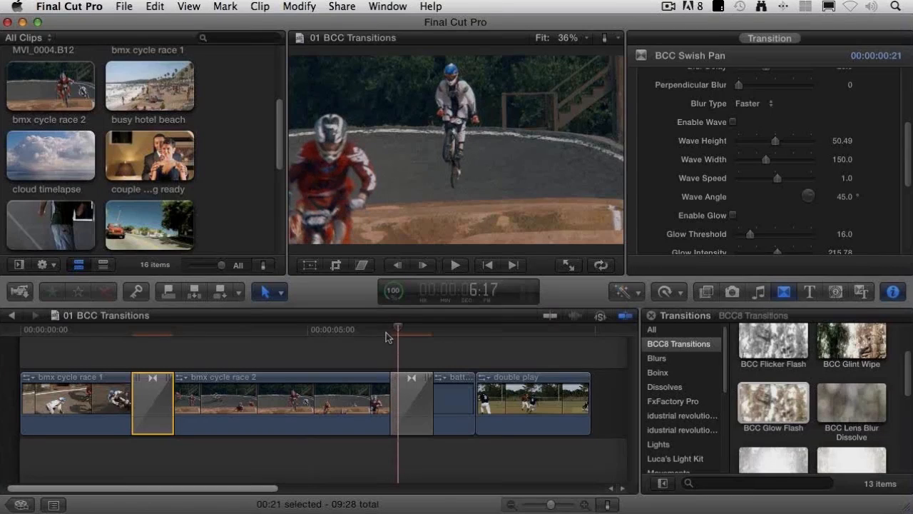
key(Right)
key(Right)
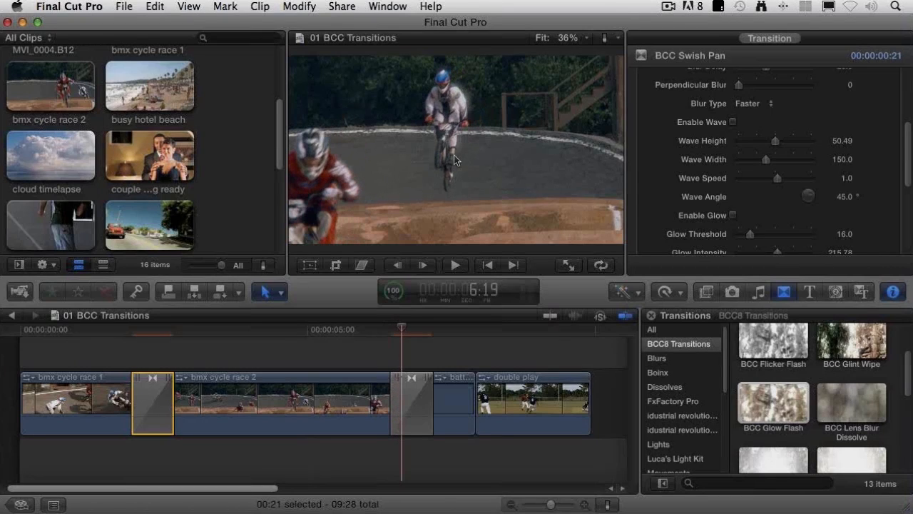
key(Right)
key(Right)
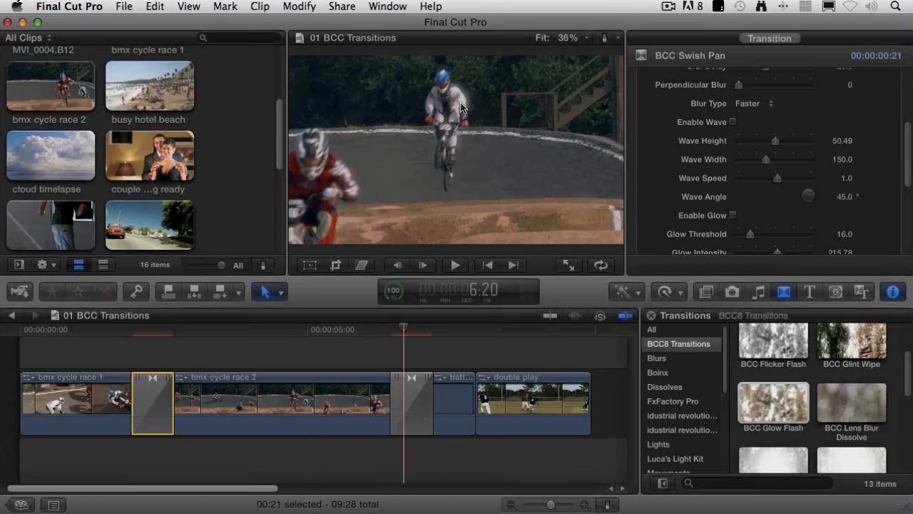
key(Right)
key(Right)
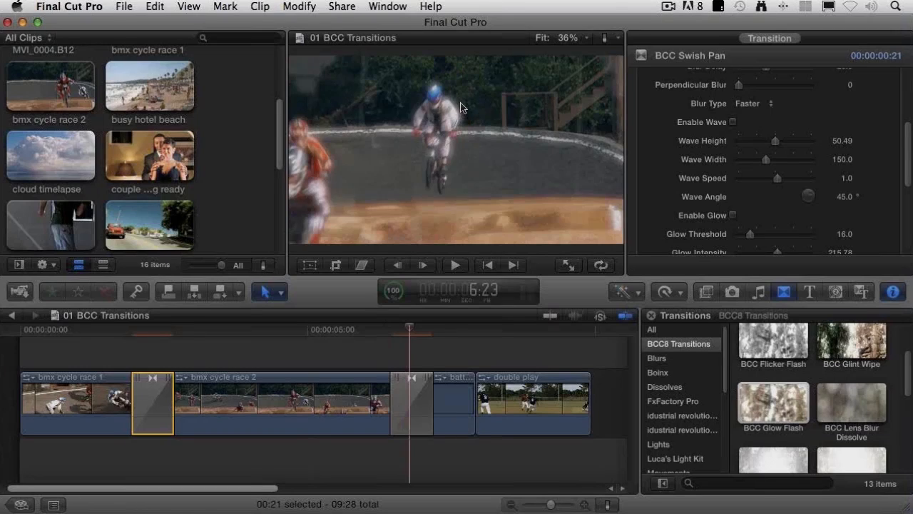
key(Right)
key(Right)
key(Right)
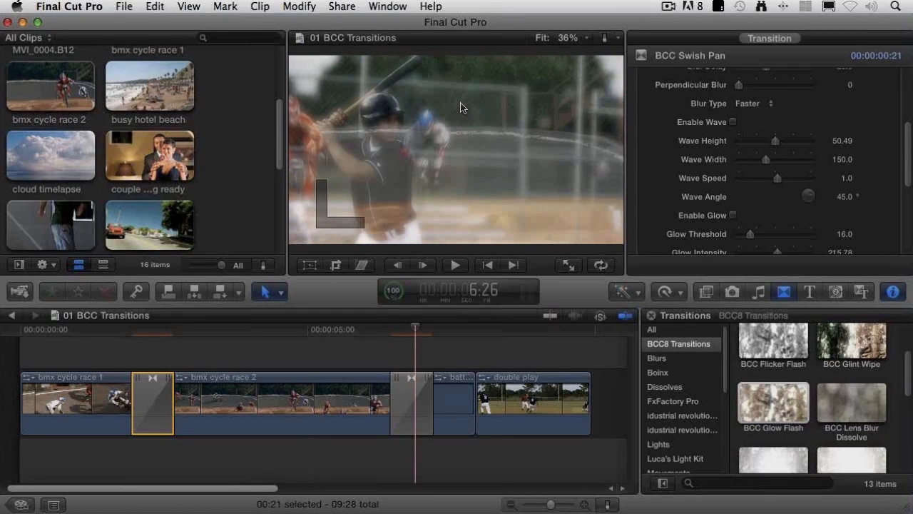
key(Right)
key(Left)
key(Left)
key(Left)
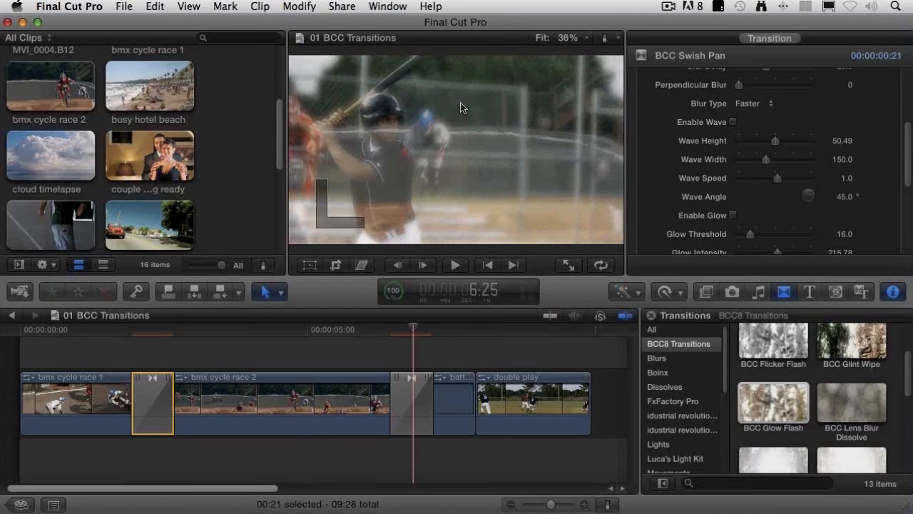
Step: Set the Glow Flash transition's Glow Intensity Peak to 223.04 and Glow Softness to 51, and check the Blend Mode options
click(413, 421)
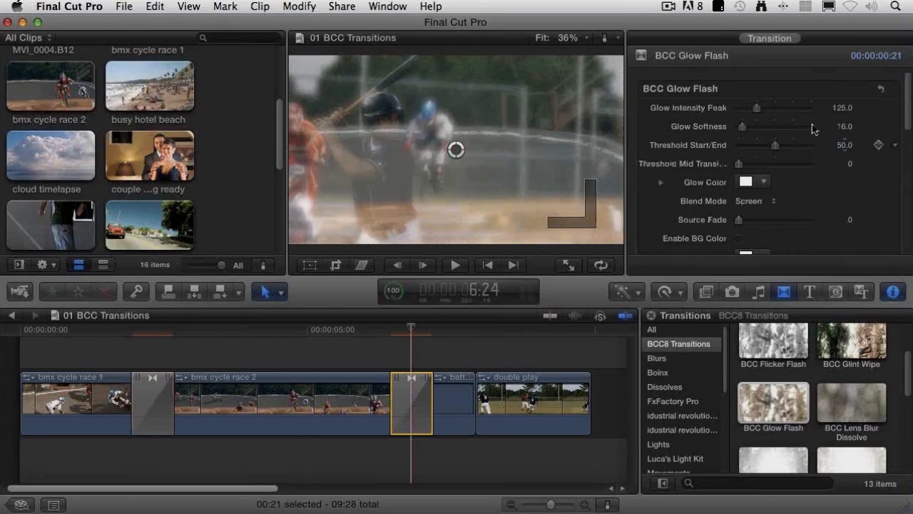
drag(758, 108, 754, 130)
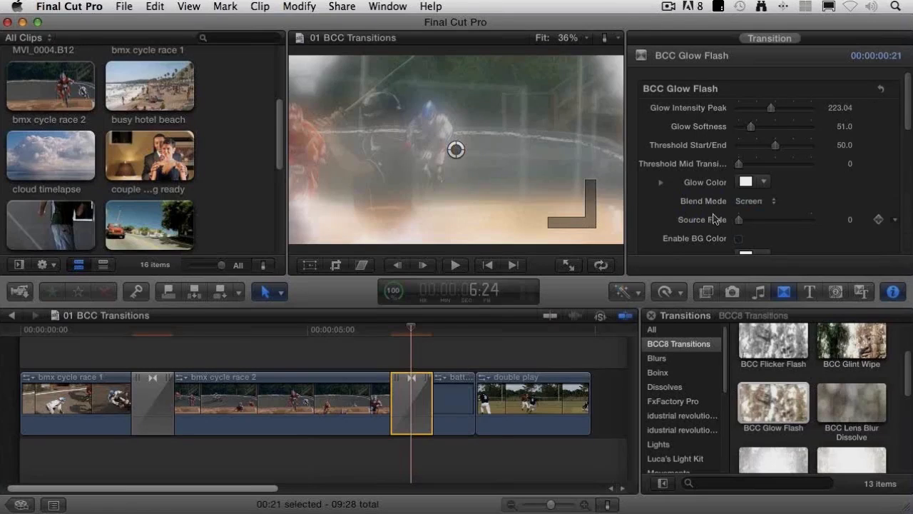
click(759, 202)
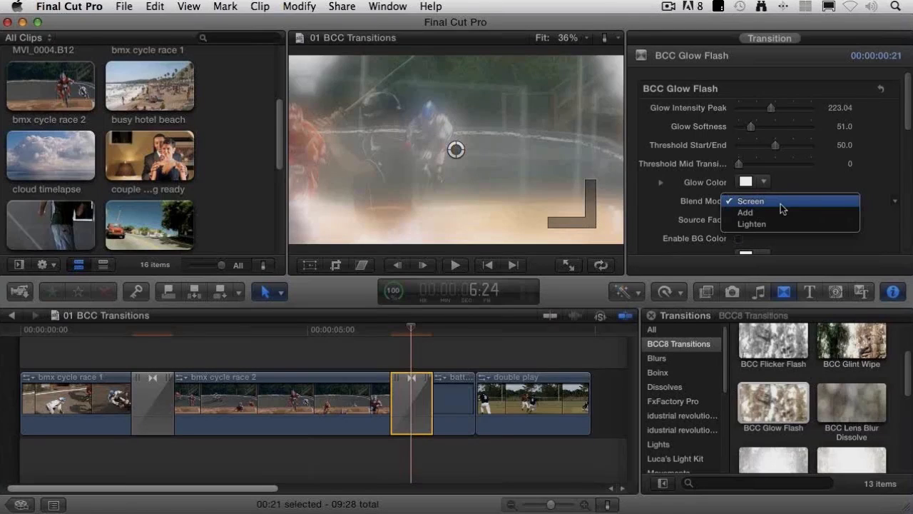
click(658, 209)
Step: Toggle the Glow Flash's Enable BG Color on and off, and move its Region Center to X -0.34, Y 0.09
scroll(714, 179, down, 3)
click(739, 212)
click(740, 212)
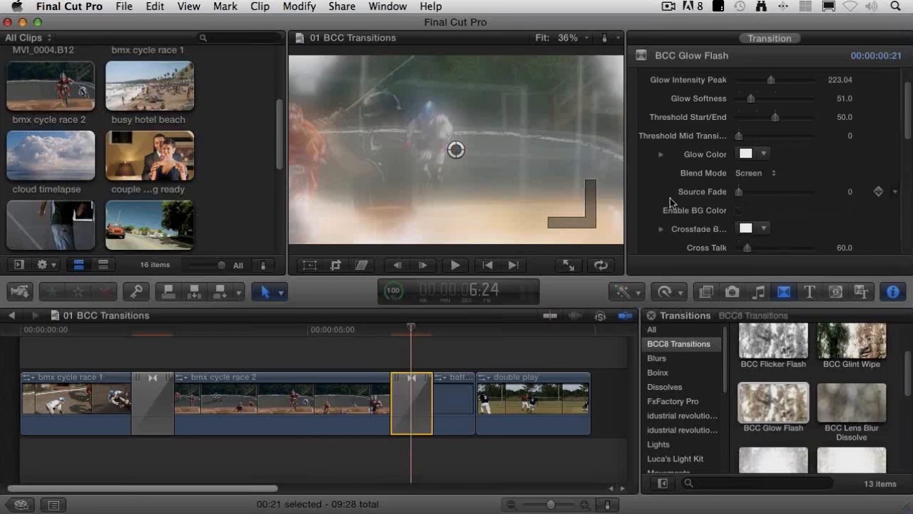
scroll(671, 203, down, 5)
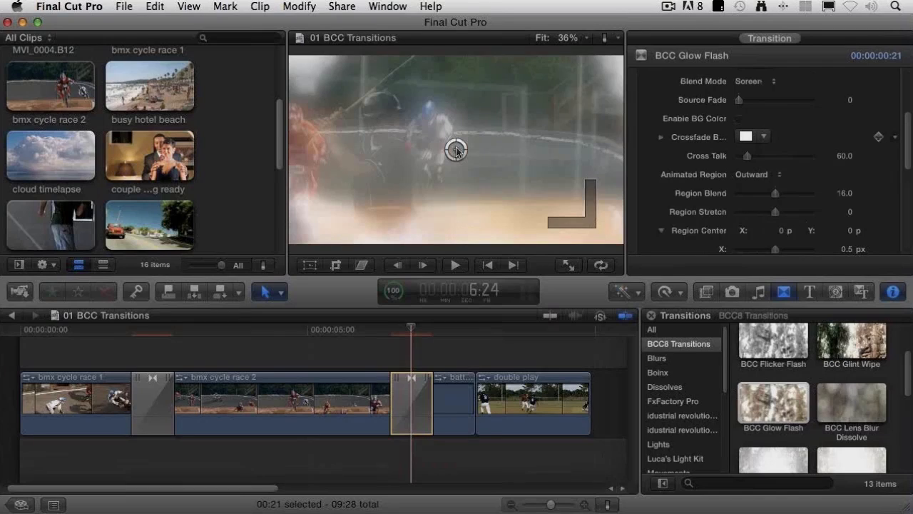
drag(456, 150, 393, 132)
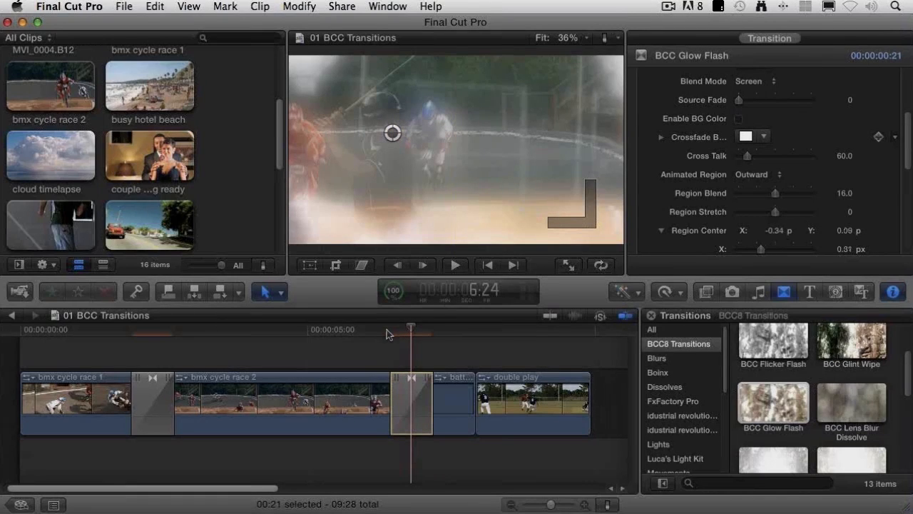
Step: Play around the Glow Flash transition to preview it, and move the playhead to 7:25 near the end of batter up
key(/)
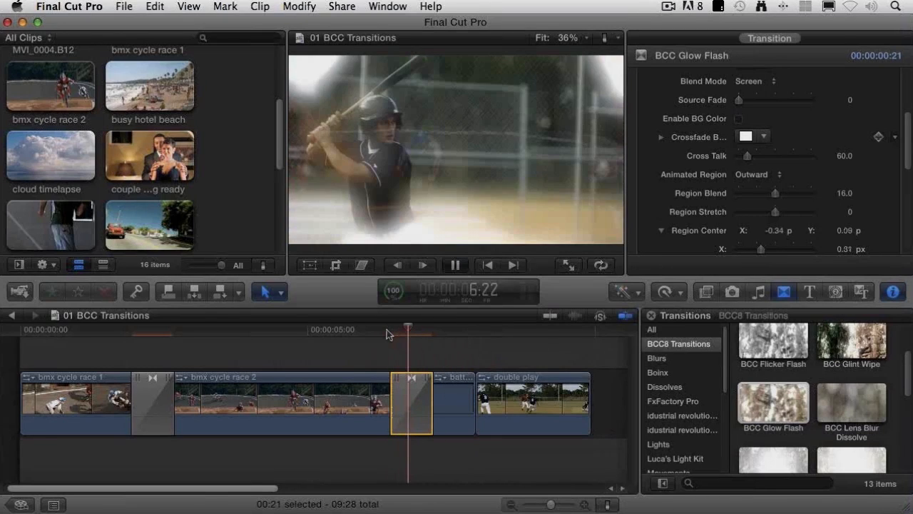
key(space)
key(Right)
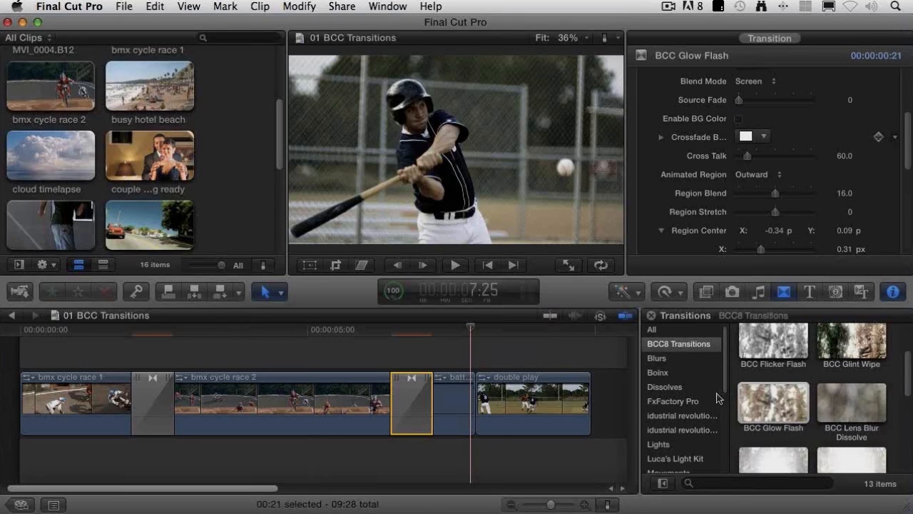
Step: Browse the BCC8 transitions and add BCC Rays Flash at the cut between the batter up and double play clips
click(787, 388)
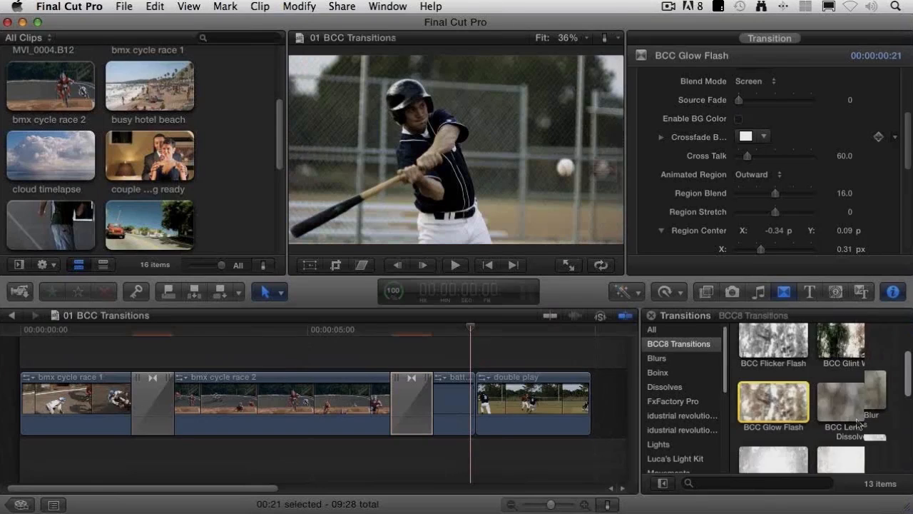
scroll(847, 446, down, 3)
scroll(847, 445, down, 2)
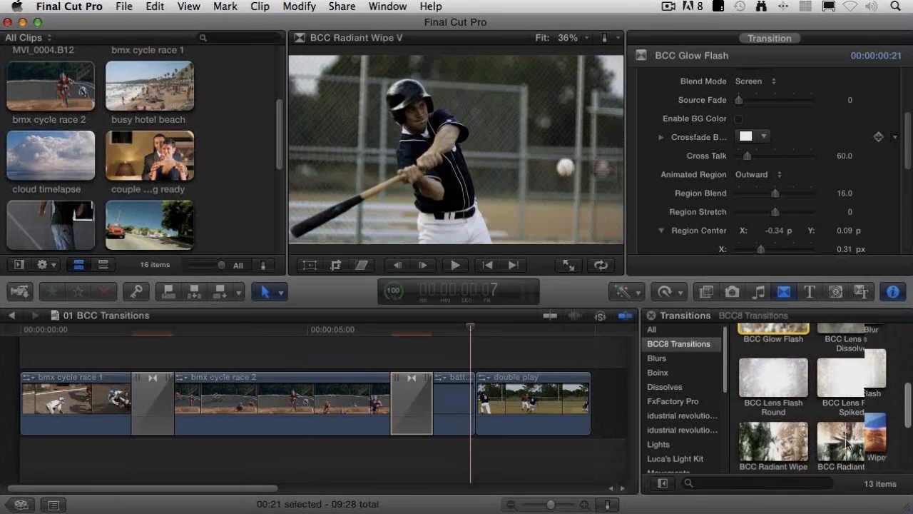
scroll(848, 444, down, 4)
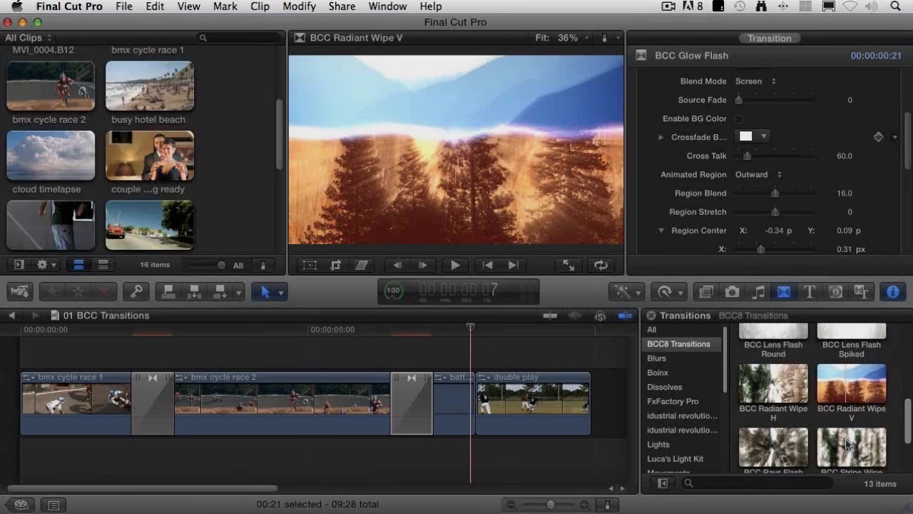
drag(793, 404, 477, 382)
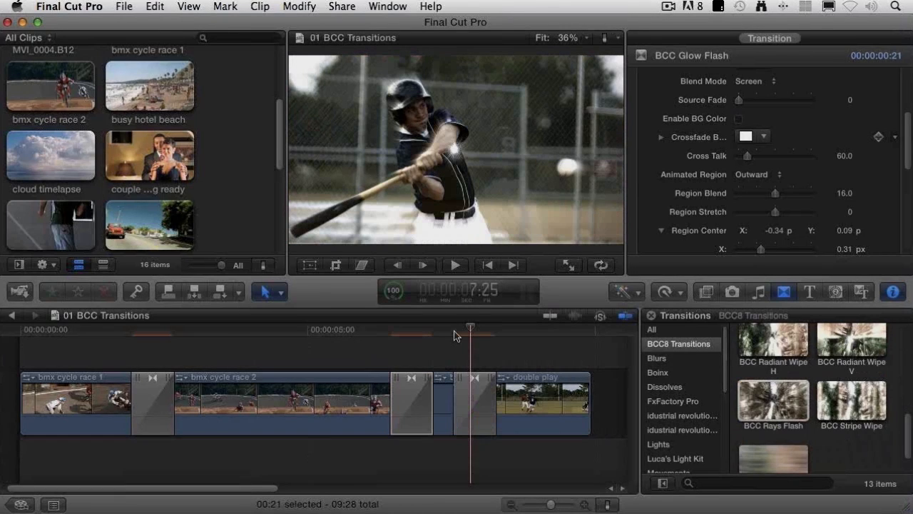
Step: Step frame by frame through the Rays Flash transition between batter up and double play, stopping at 7:28
click(456, 335)
key(Right)
key(Right)
key(Right)
key(Right)
key(Right)
key(Right)
key(Right)
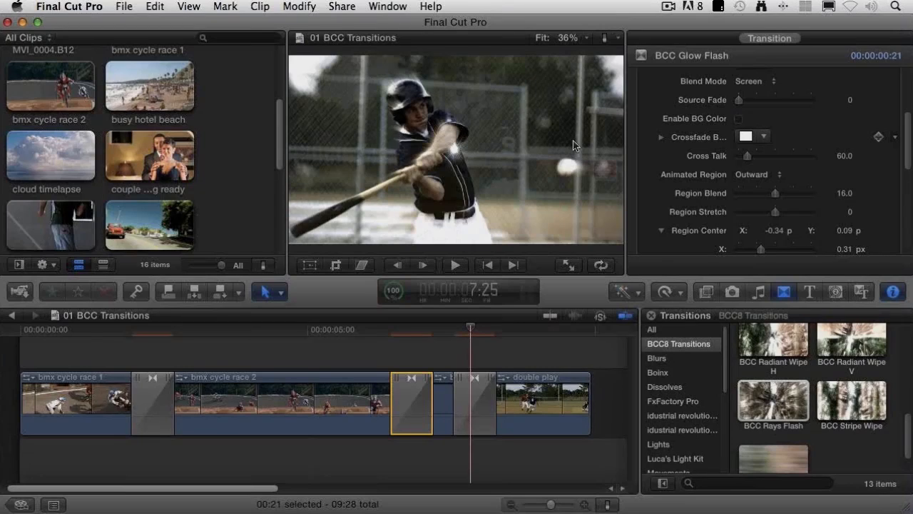
key(Right)
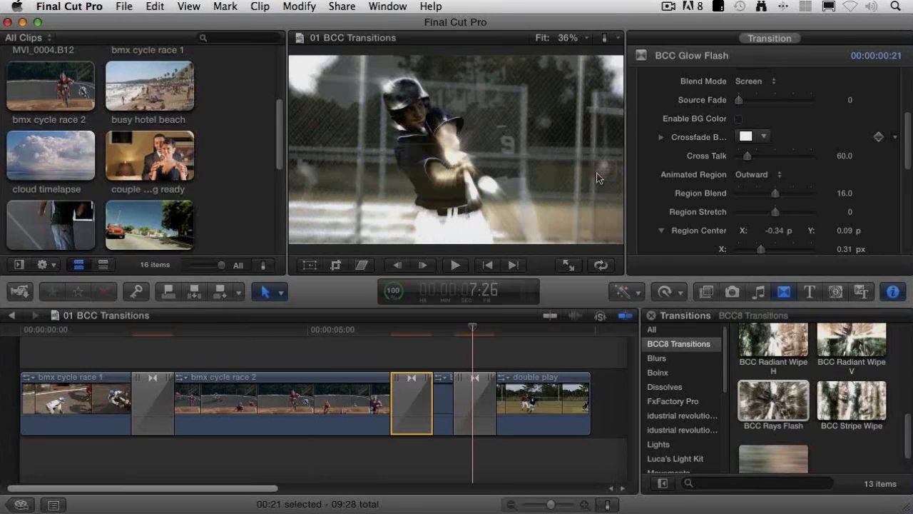
key(Right)
key(Right)
key(Right)
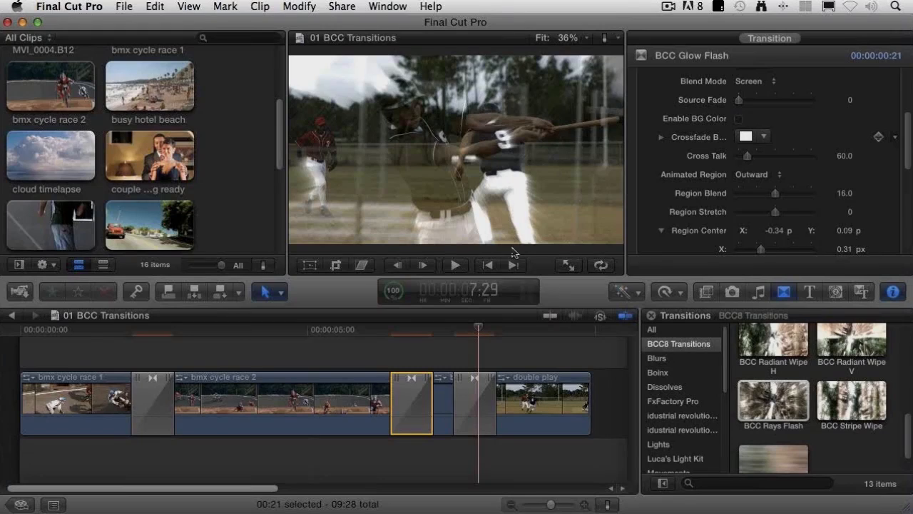
key(Left)
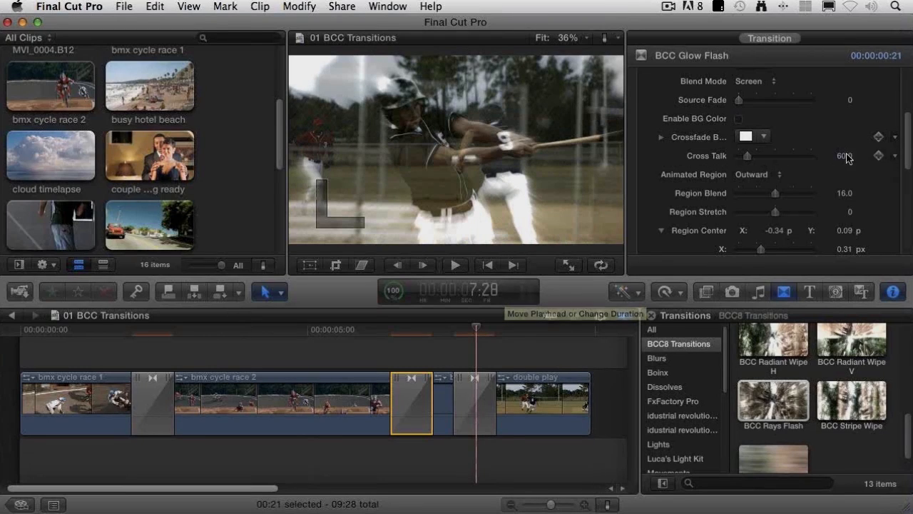
Step: Select the Rays Flash transition and set Ray Intensity to 495.1, Ray Length to 61 and Source Blur to 0.47
key(c)
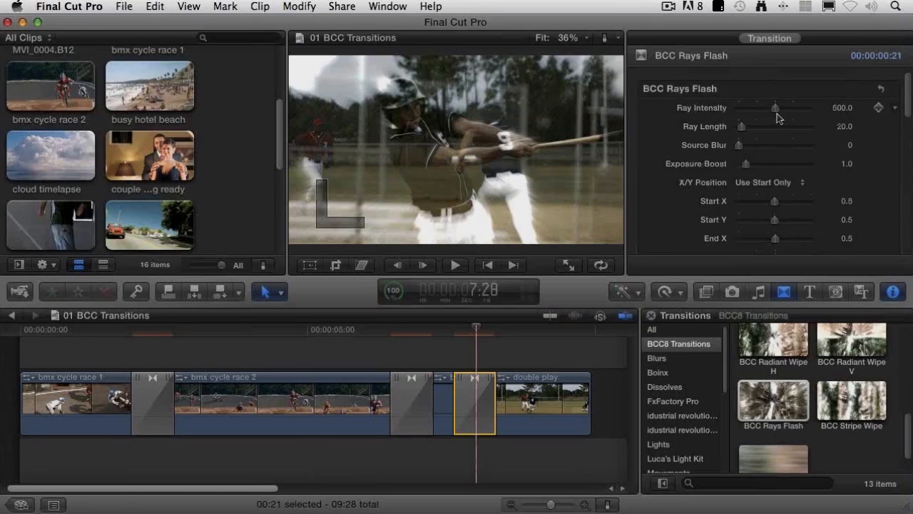
drag(776, 109, 742, 146)
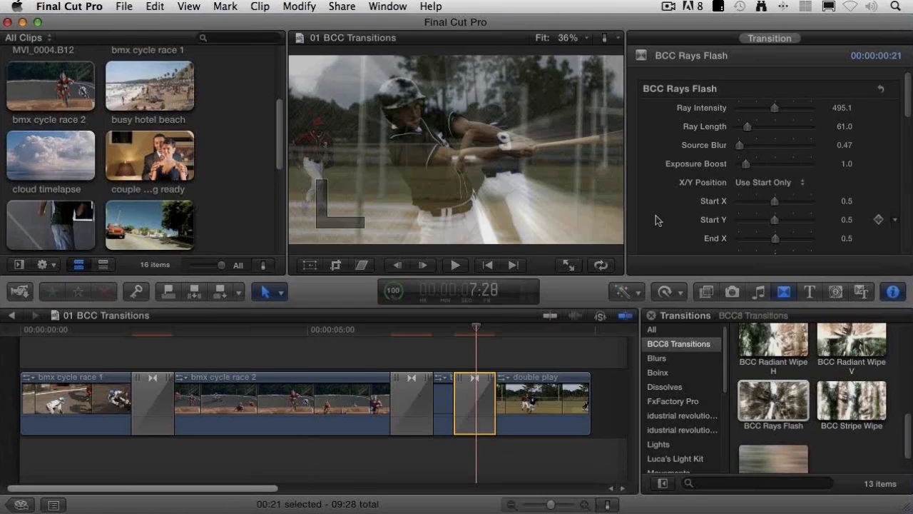
Step: Set the Rays Flash's X/Y Position to Auto-Animate Start to End, with Start X at -0.04 and End X at 1.47
scroll(656, 220, down, 2)
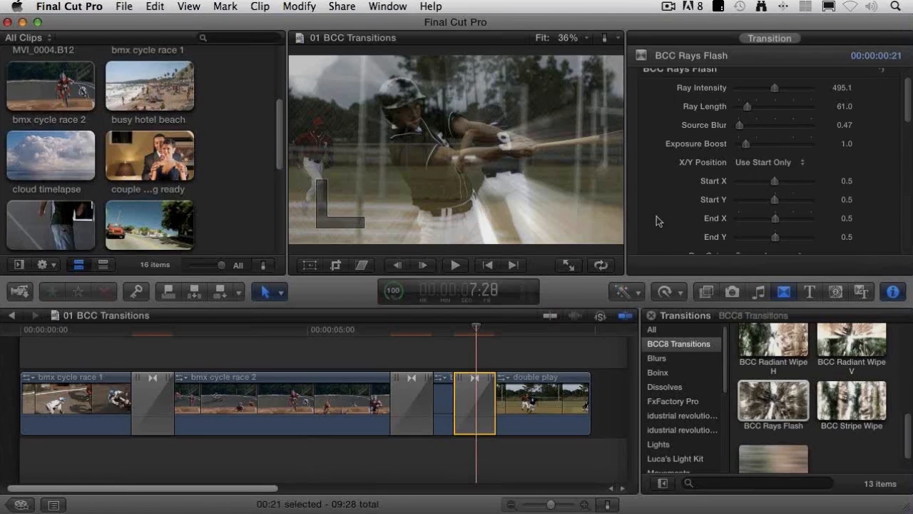
scroll(656, 220, down, 1)
click(781, 149)
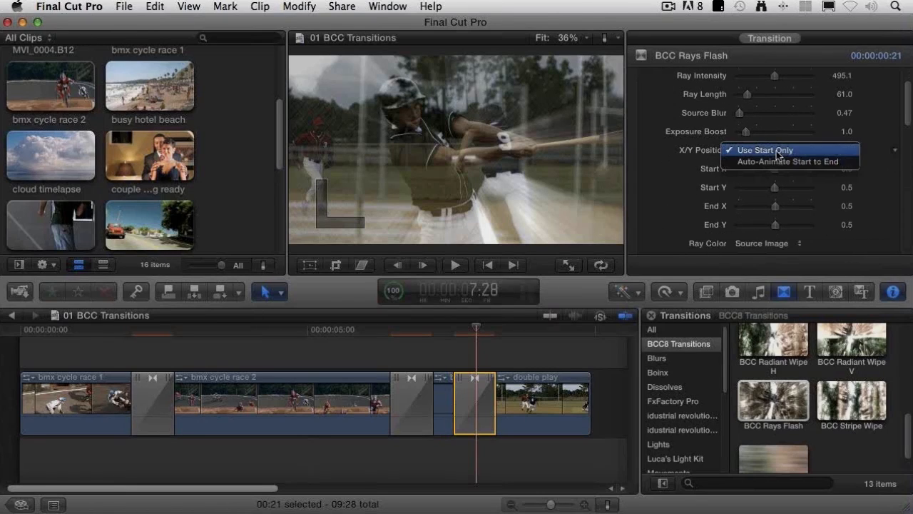
click(854, 162)
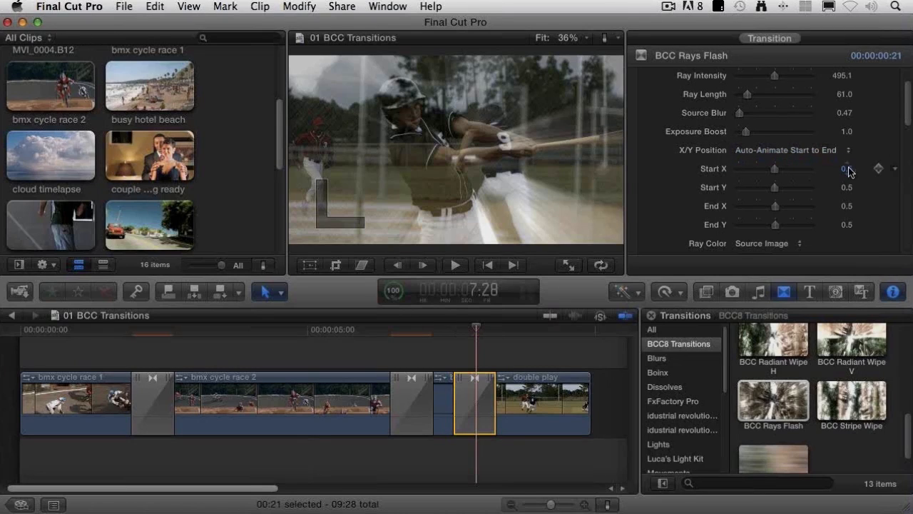
drag(775, 173, 755, 175)
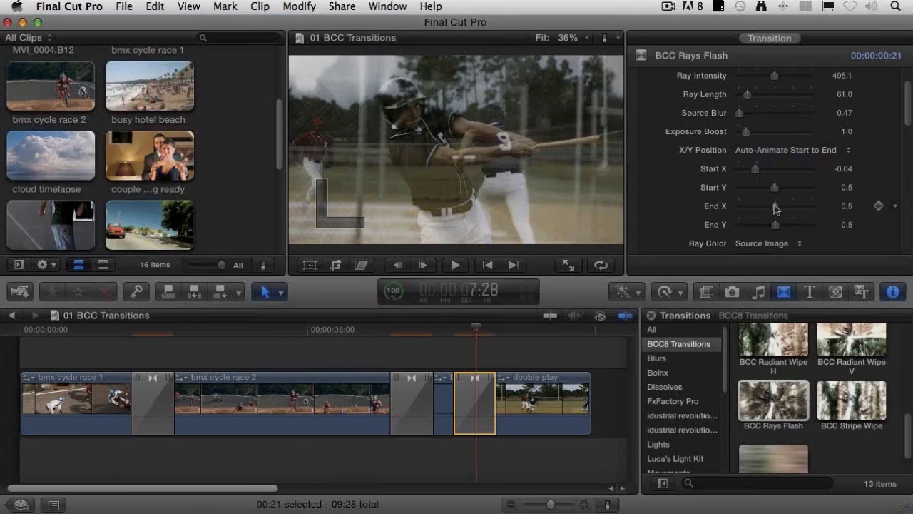
drag(775, 207, 809, 203)
Step: Step back and forth through the Rays Flash transition from 7:18 to examine the animated rays
click(457, 330)
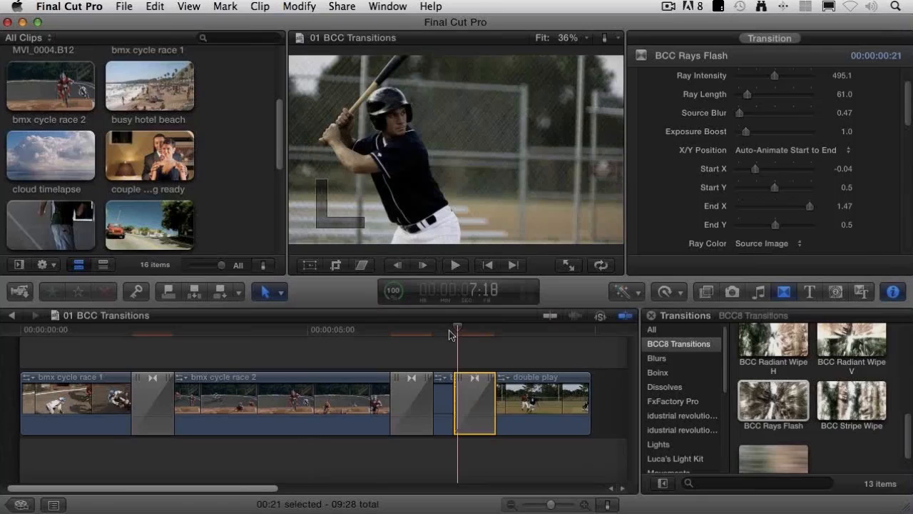
key(Right)
key(Right)
key(Right)
key(Right)
key(Right)
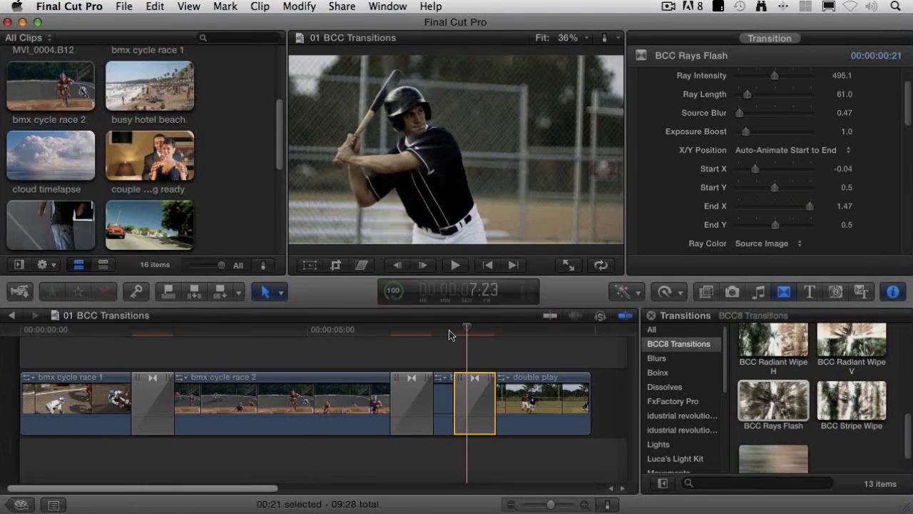
key(Right)
key(Right)
key(Right)
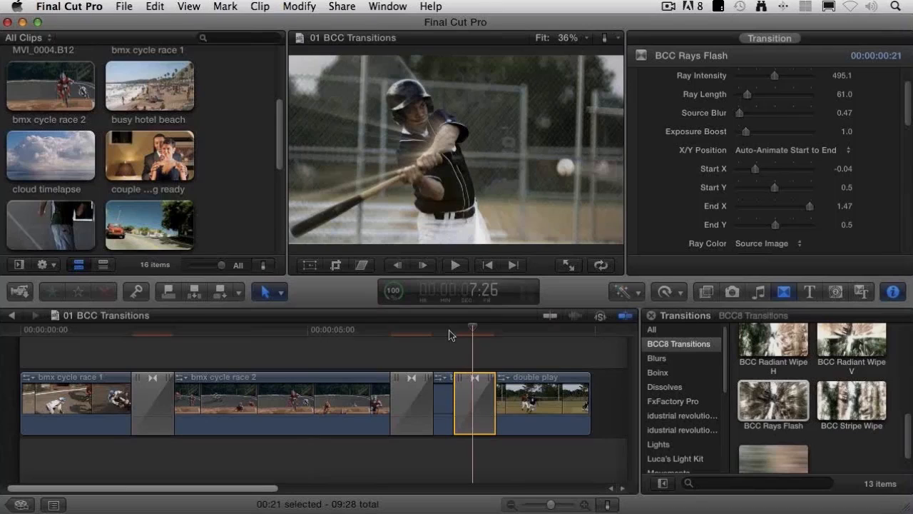
key(Right)
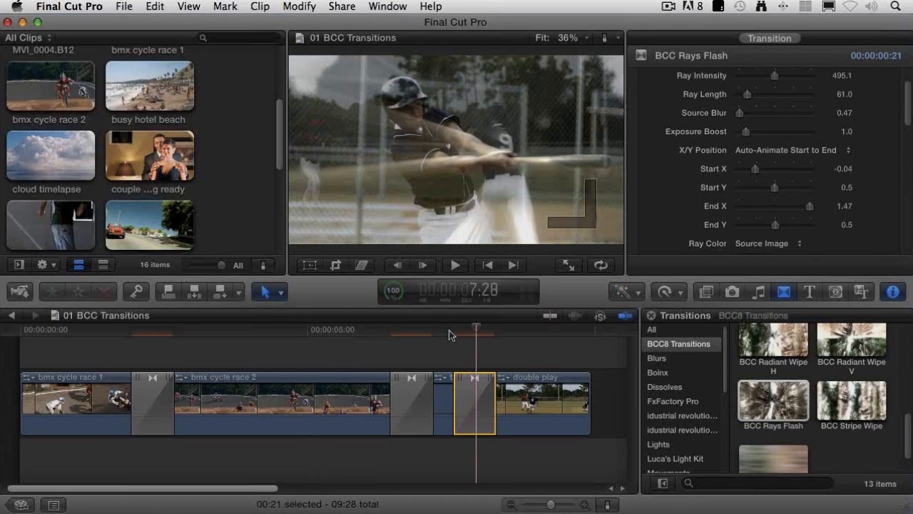
key(Right)
key(Right)
key(Right)
key(Right)
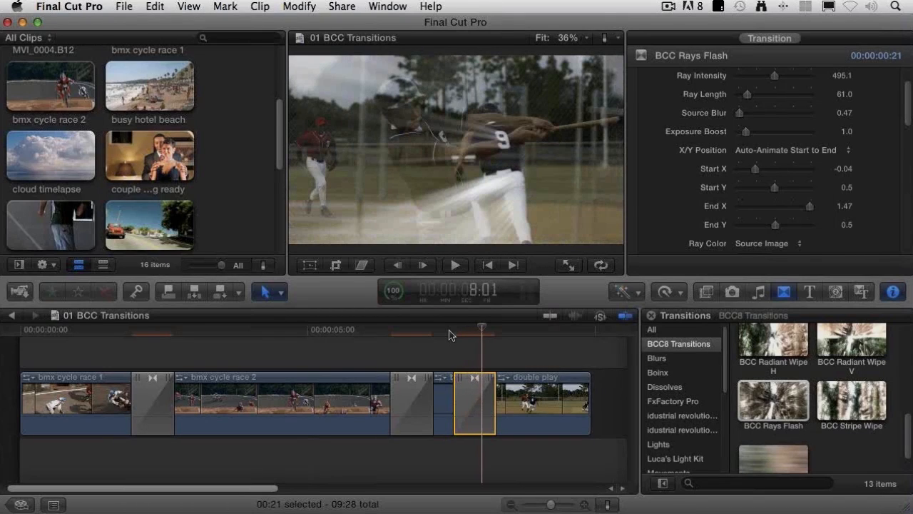
key(Right)
key(Left)
key(Left)
key(Left)
key(Left)
key(Left)
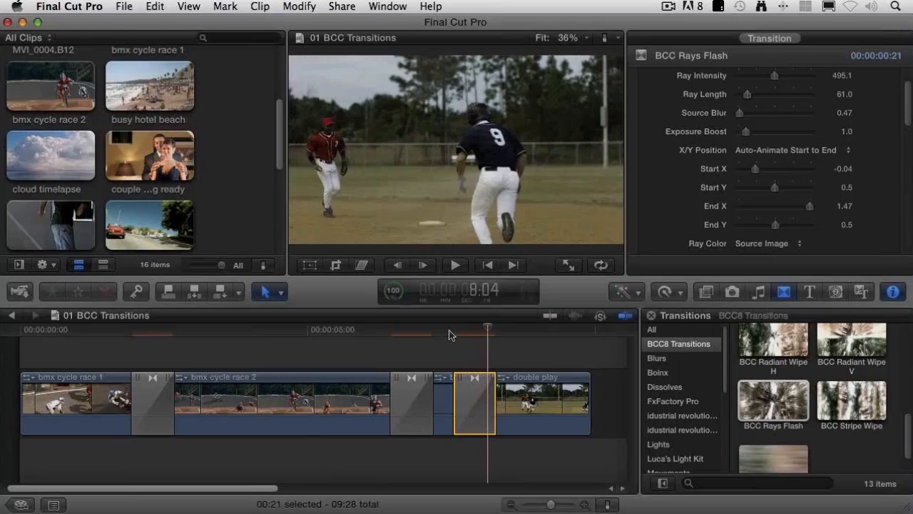
key(Left)
key(Left)
key(Left)
key(Left)
key(Left)
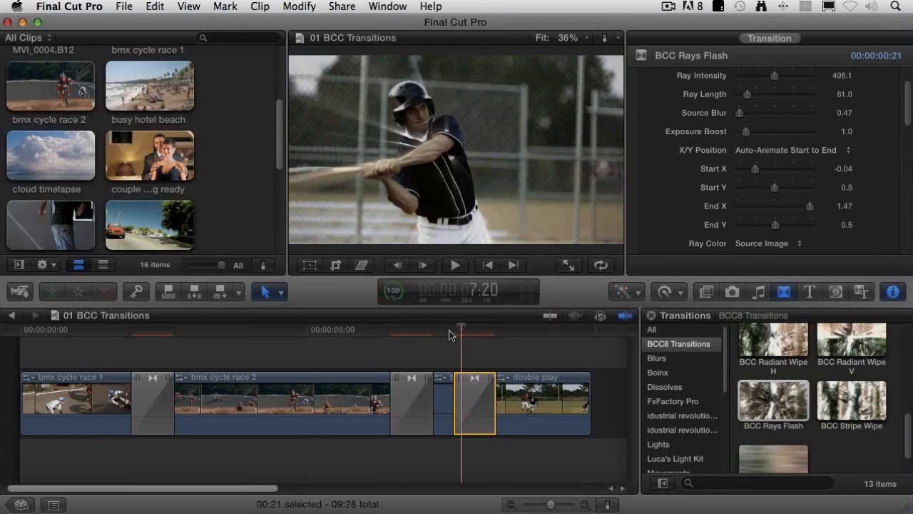
key(Right)
key(Right)
key(Right)
key(Right)
key(Right)
key(Right)
key(Right)
key(Right)
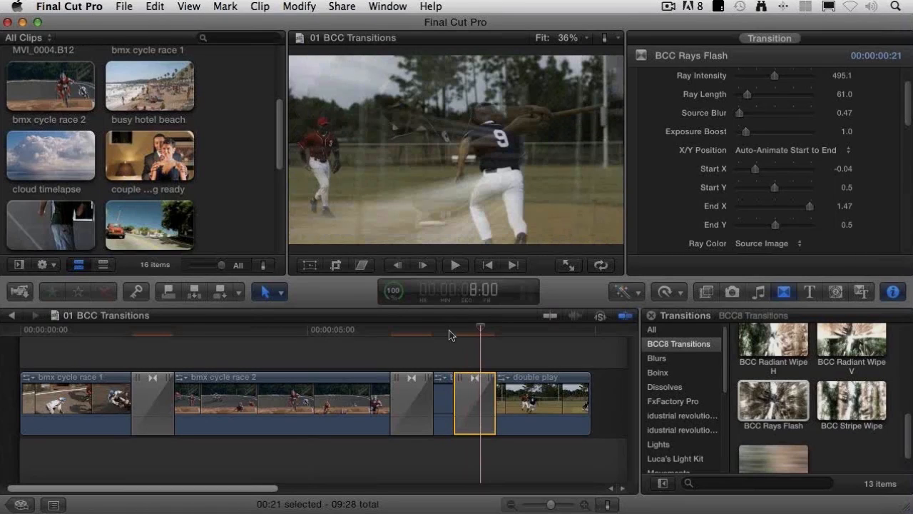
Step: Open the 02 BCC Lens Blur project and remove the Gaussian effect from the timelapse traffic lights clip
click(22, 503)
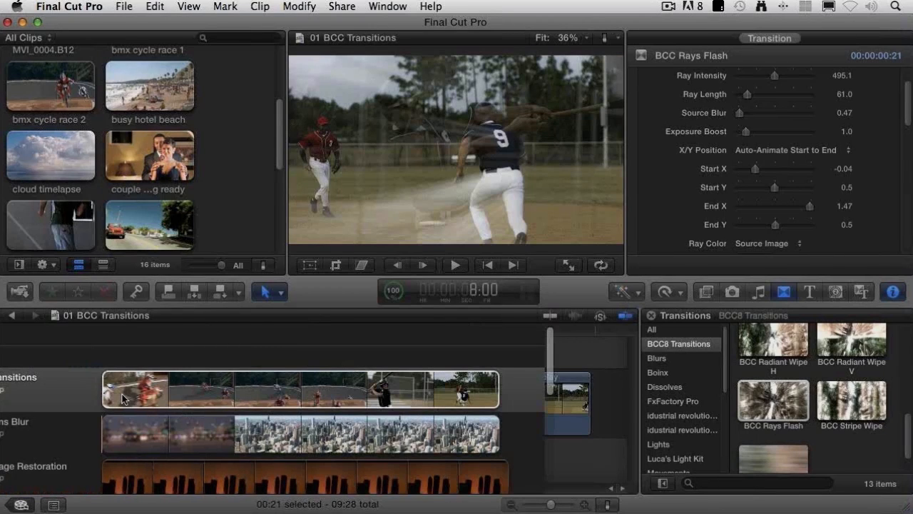
double_click(119, 428)
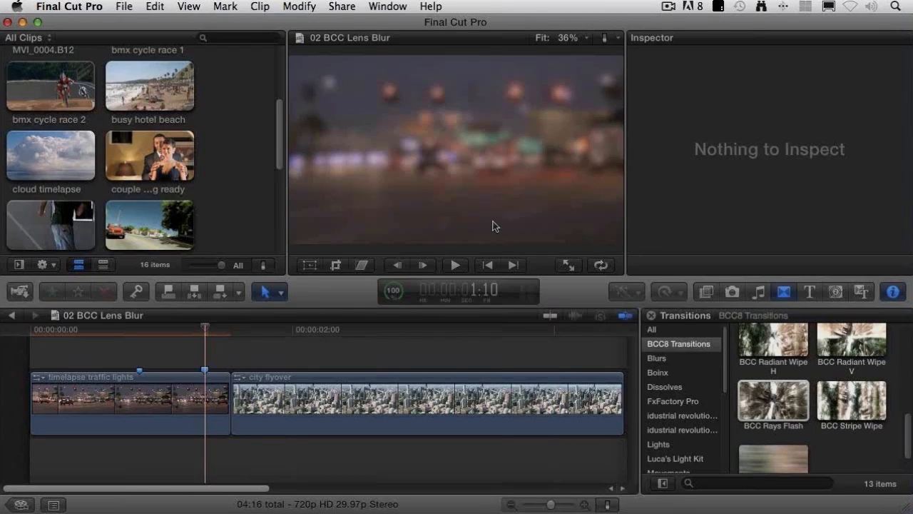
click(147, 421)
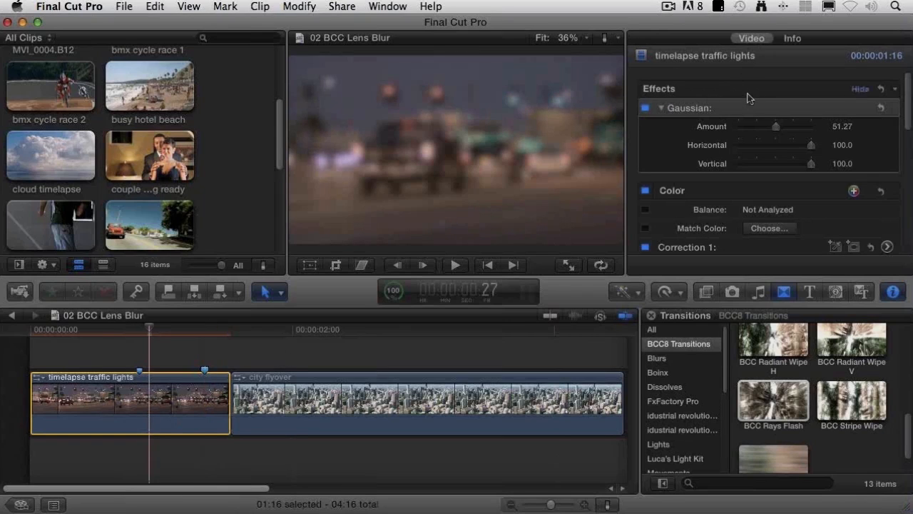
click(711, 121)
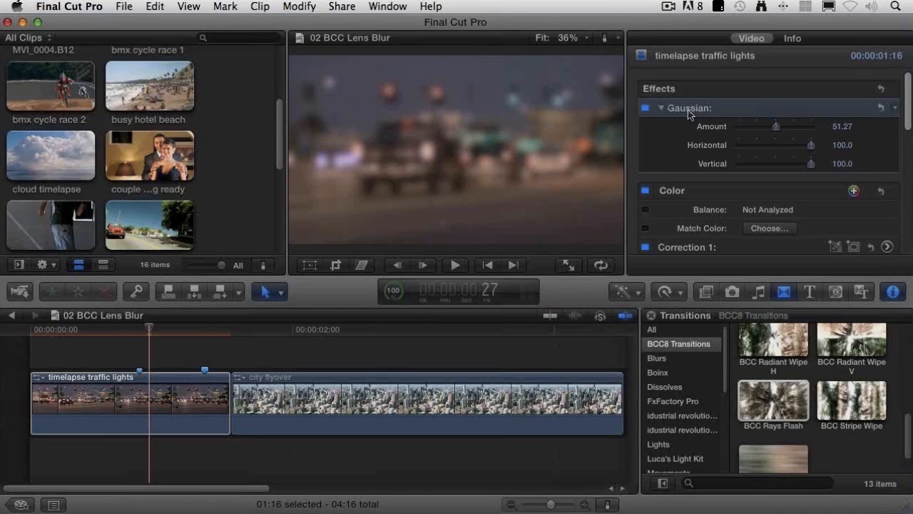
key(Delete)
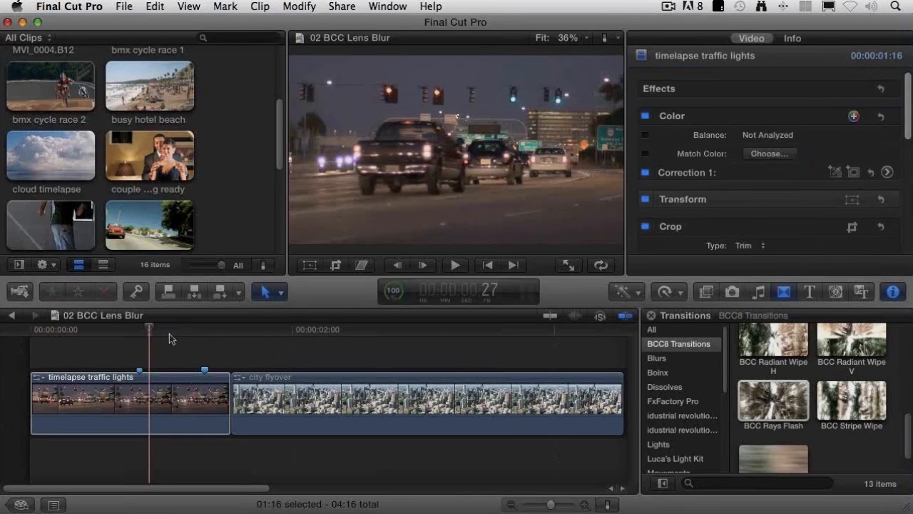
Step: Check the marked frames of the timelapse traffic lights clip and park the playhead on the second marker at 1:10
key(ctrl+apostrophe)
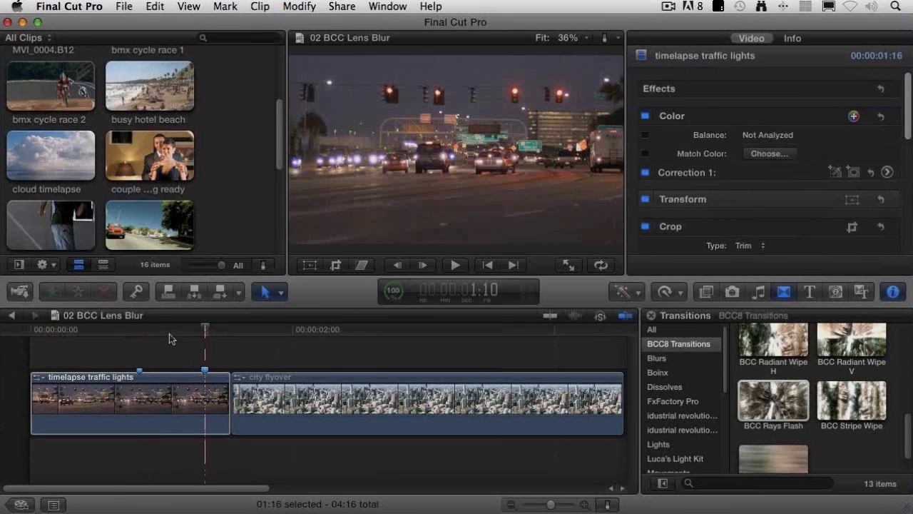
key(ctrl+semicolon)
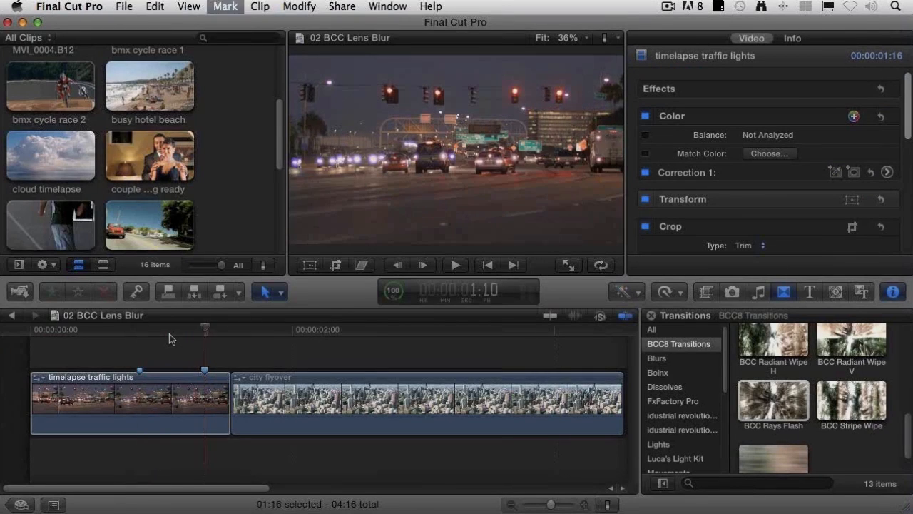
key(ctrl+apostrophe)
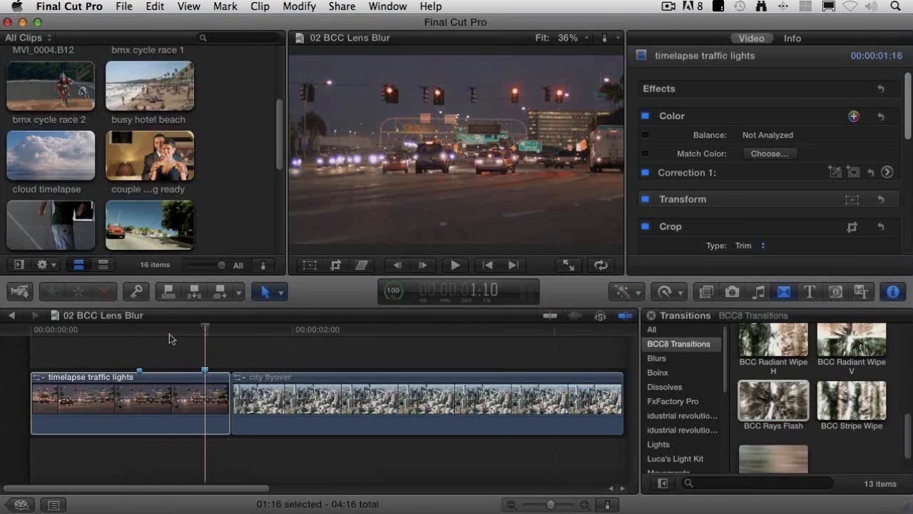
click(189, 432)
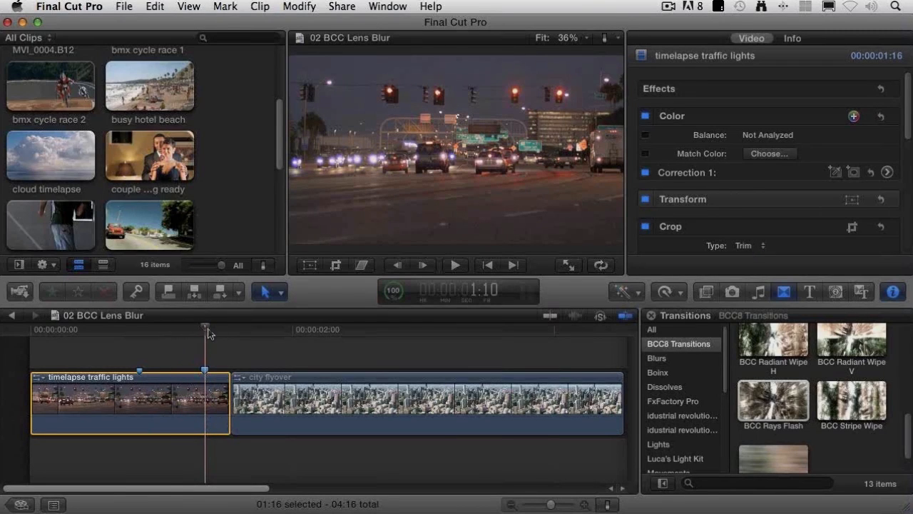
click(162, 408)
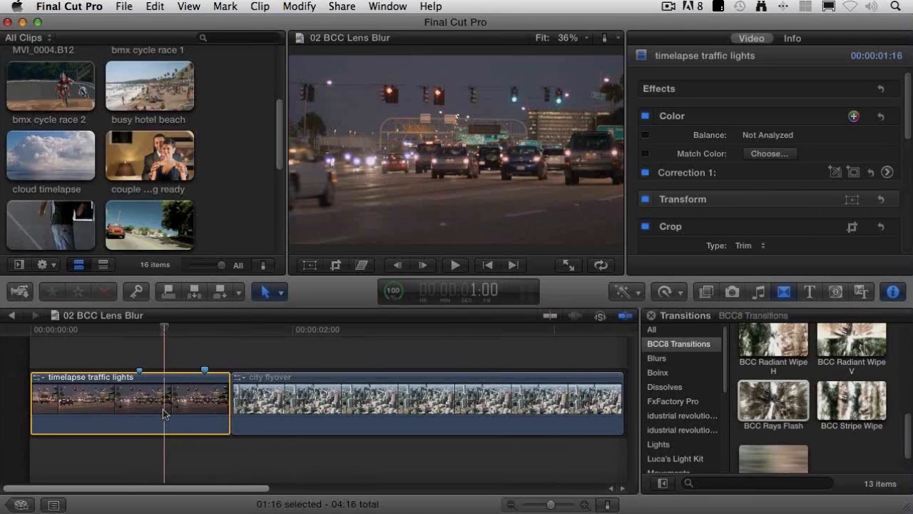
key(ctrl+apostrophe)
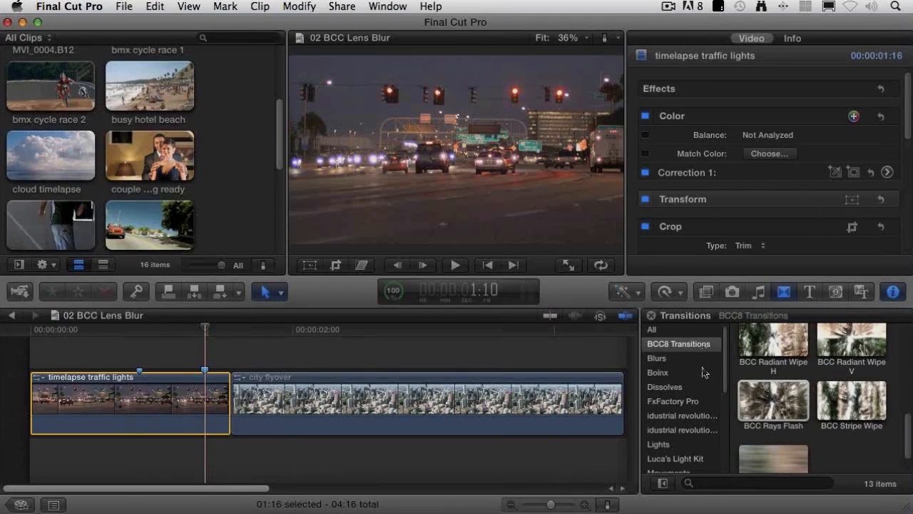
Step: Find BCC Lens Blur among the BCC Color & Blur effects and apply it to the timelapse traffic lights clip
click(712, 294)
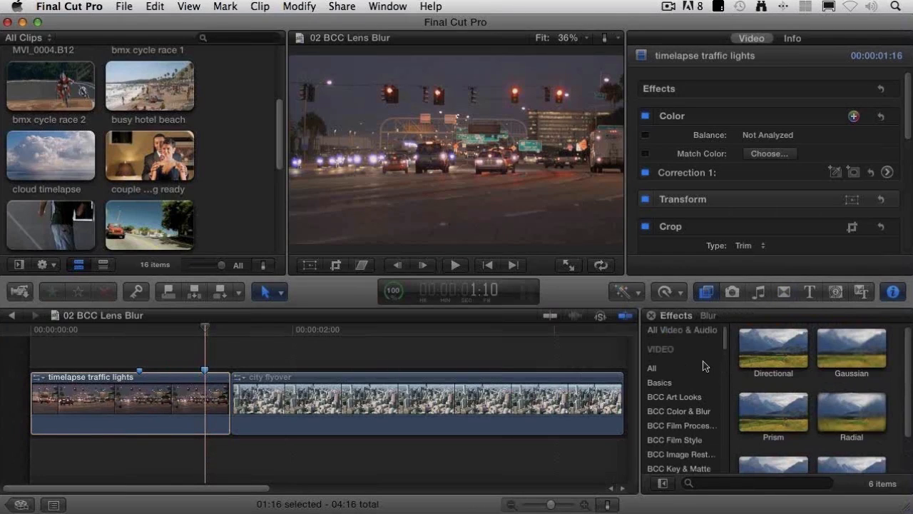
click(669, 413)
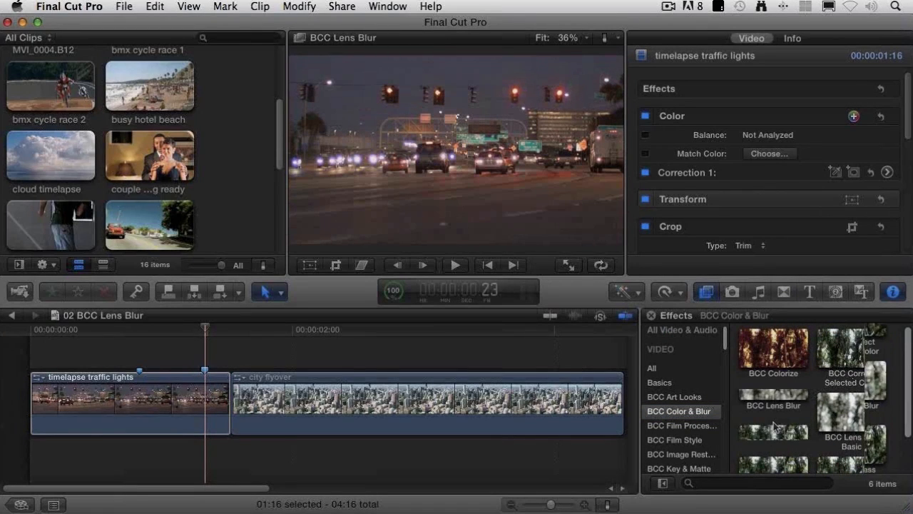
scroll(772, 425, down, 2)
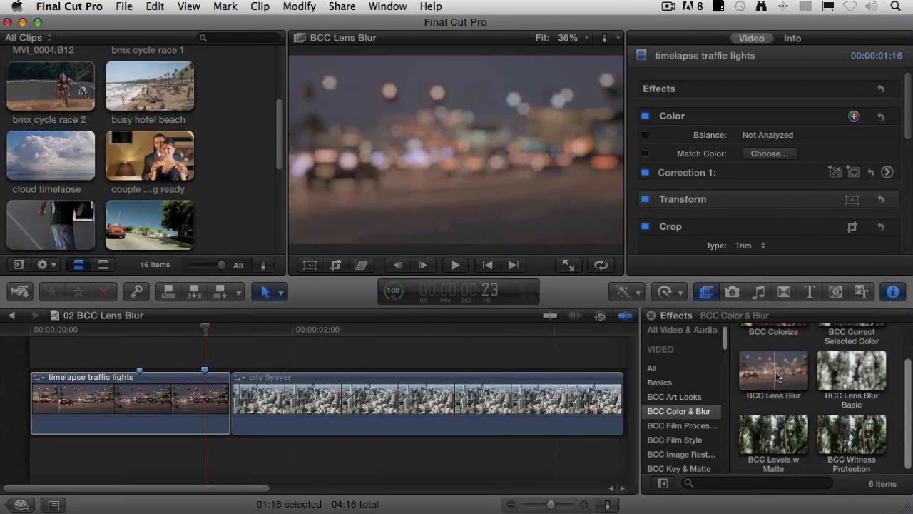
click(777, 376)
drag(774, 371, 163, 407)
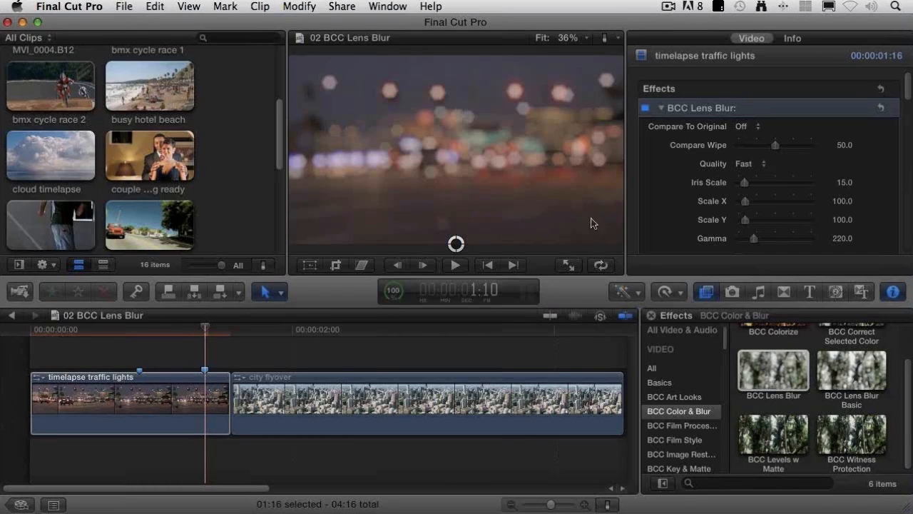
Step: Compare the lens blur with the original footage using the Wipe option, and turn the comparison off again
click(755, 129)
click(802, 140)
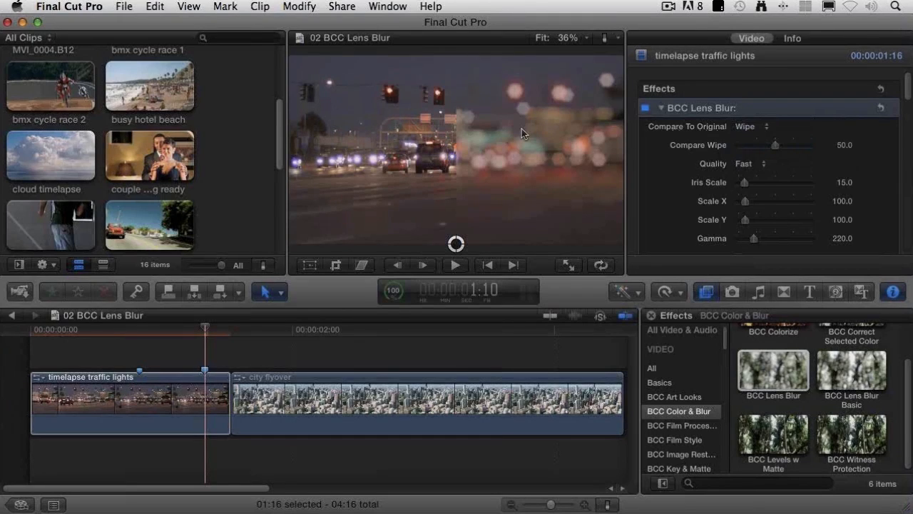
click(751, 128)
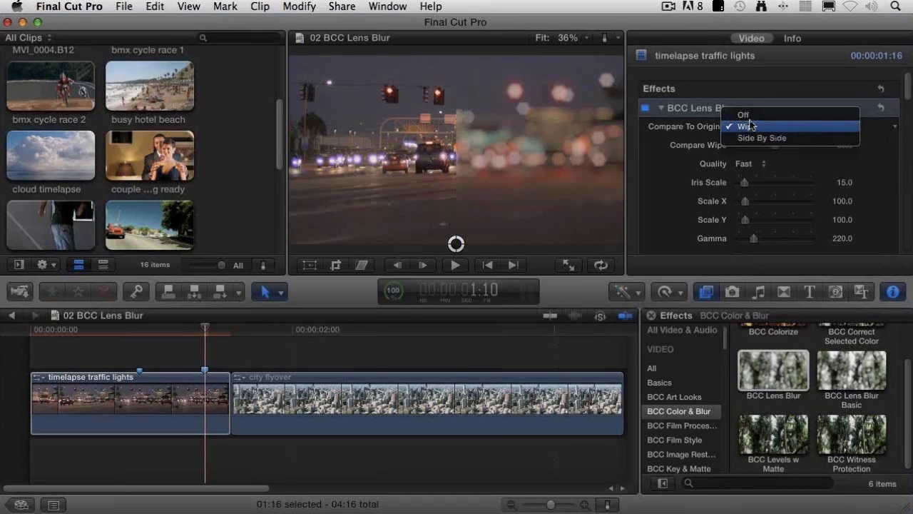
click(749, 117)
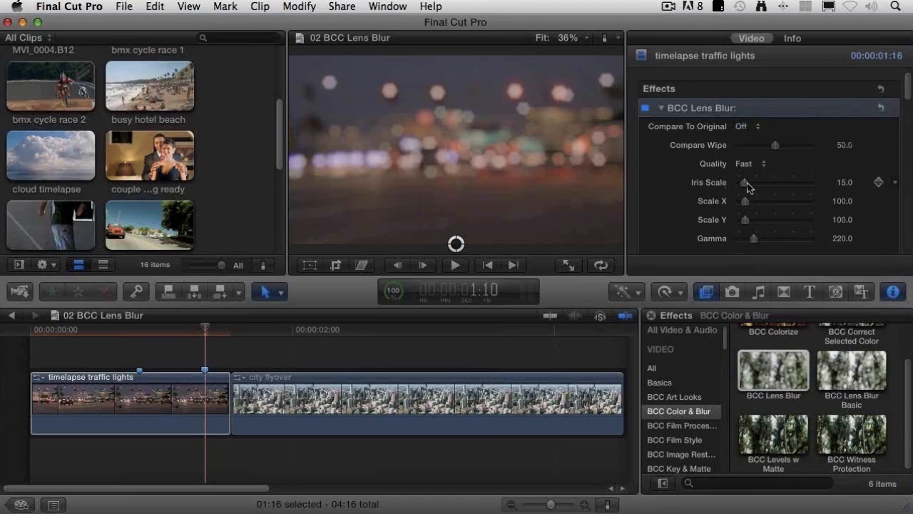
Step: Set the Lens Blur's Iris Scale to 40 and turn on View Iris to show only the iris shape
drag(745, 184, 759, 187)
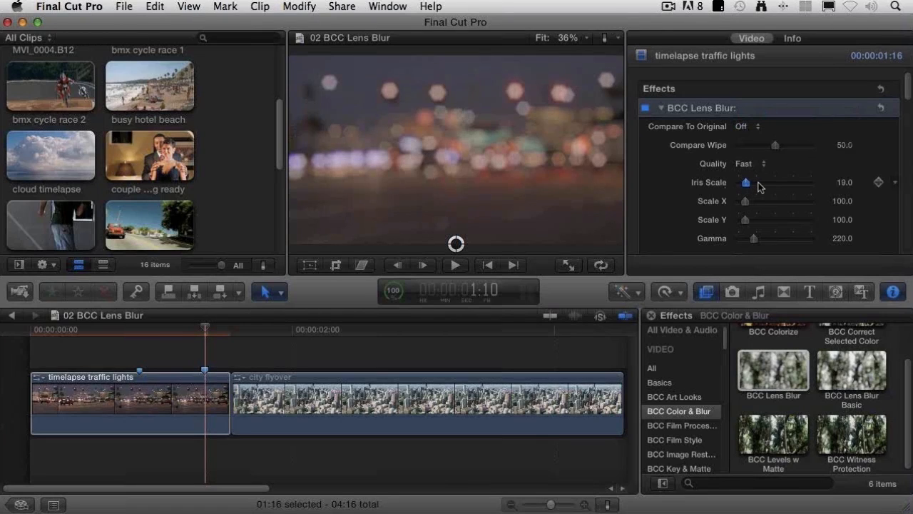
drag(758, 186, 756, 187)
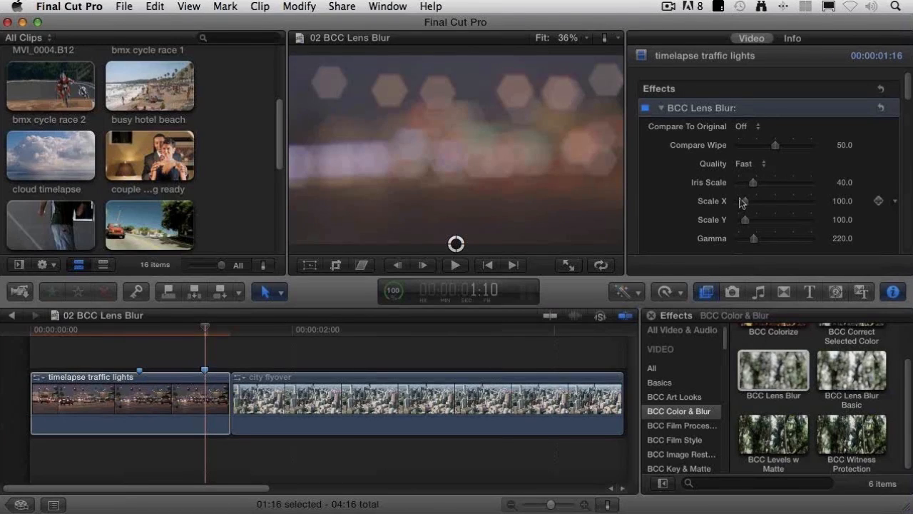
scroll(680, 207, down, 2)
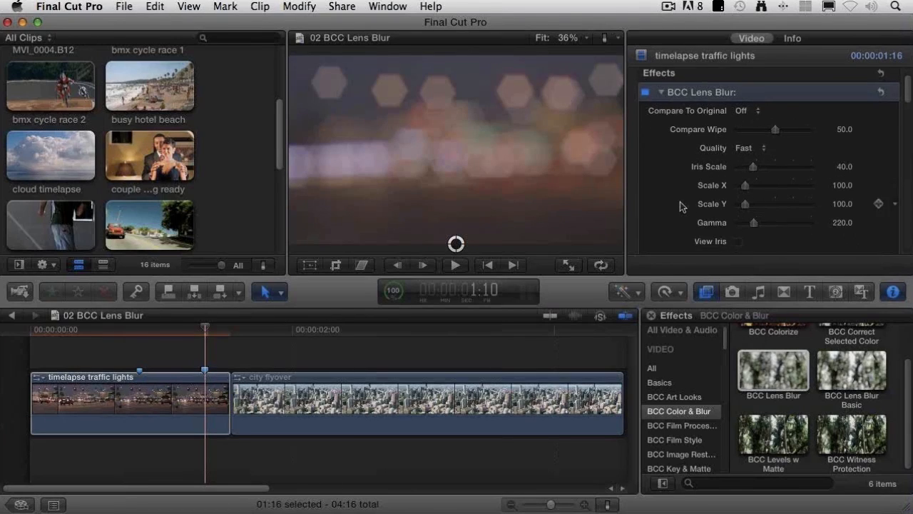
scroll(680, 207, down, 1)
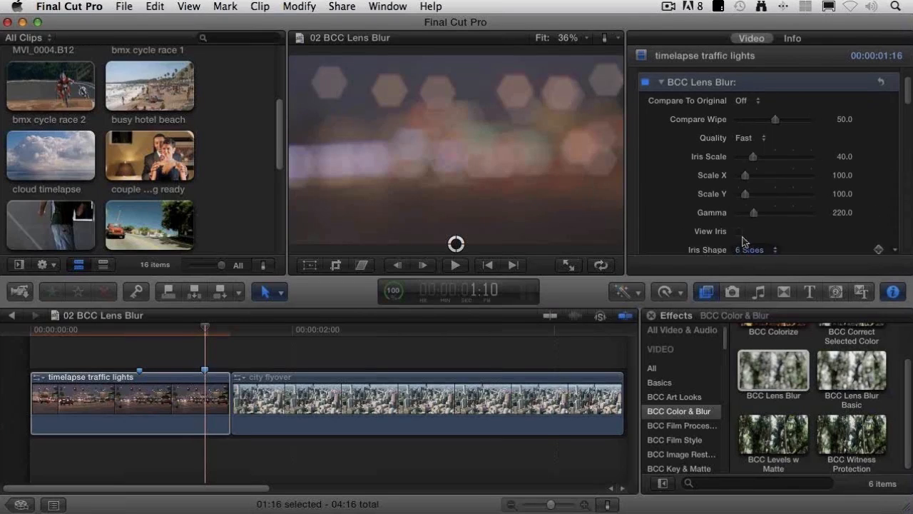
click(739, 232)
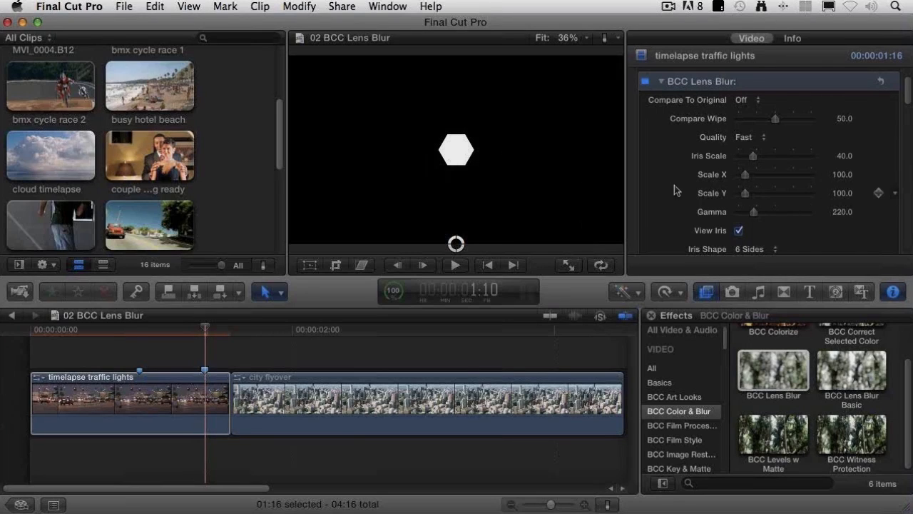
Step: Try iris shapes with 3 and 12 sides, and settle on 5 Sides
scroll(674, 185, down, 2)
click(761, 218)
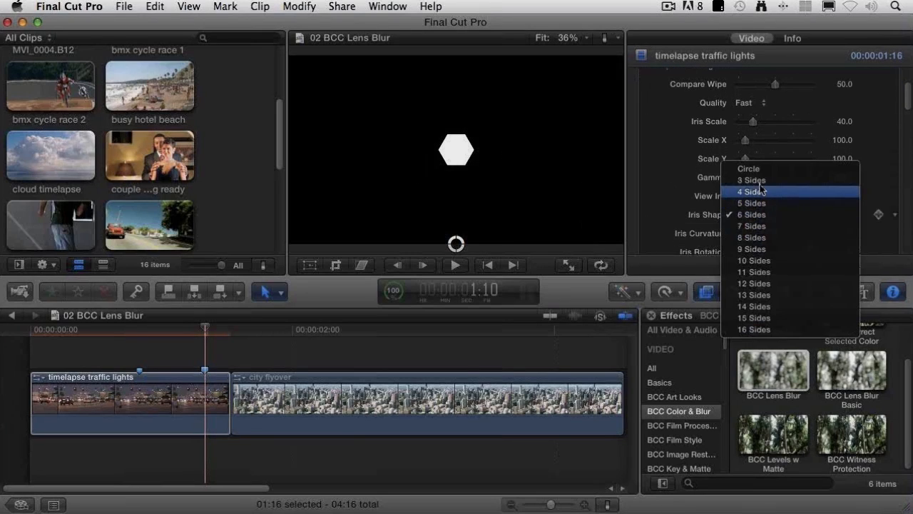
click(760, 182)
click(755, 215)
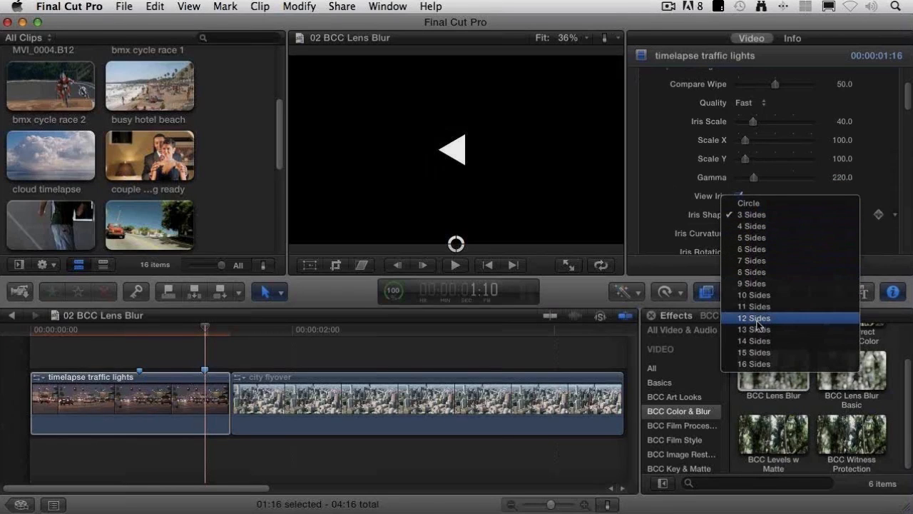
click(758, 318)
click(754, 214)
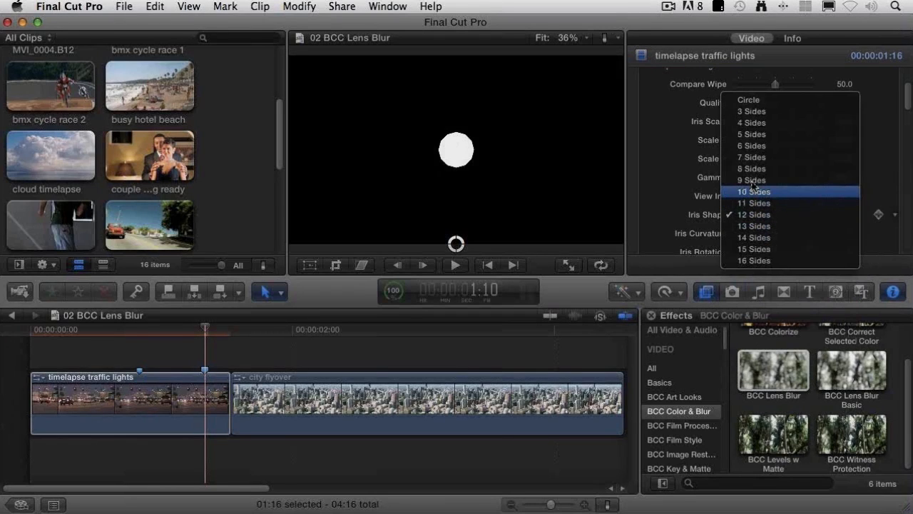
click(754, 135)
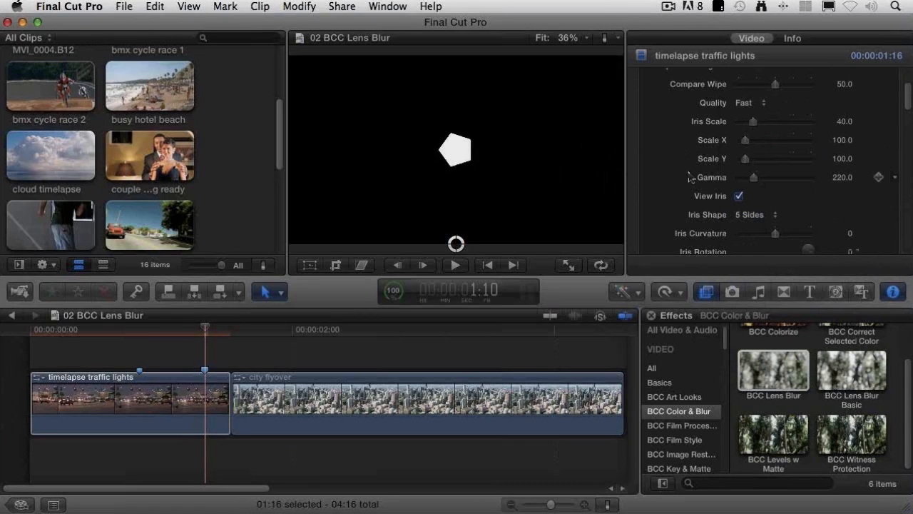
Step: Set the Iris Curvature to 15 and the Bokeh to -8
scroll(691, 179, down, 5)
mouse_move(775, 175)
mouse_down()
mouse_move(785, 173)
mouse_move(767, 175)
mouse_move(777, 176)
mouse_up()
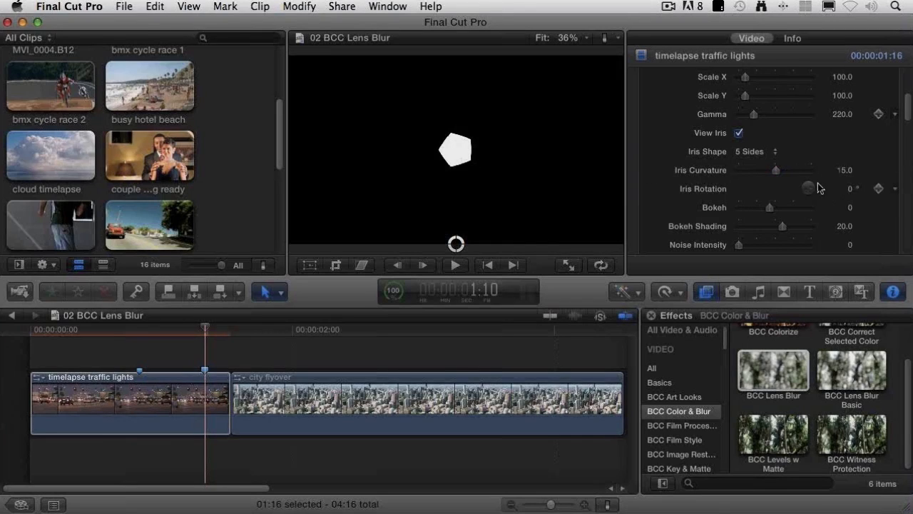
scroll(690, 189, down, 3)
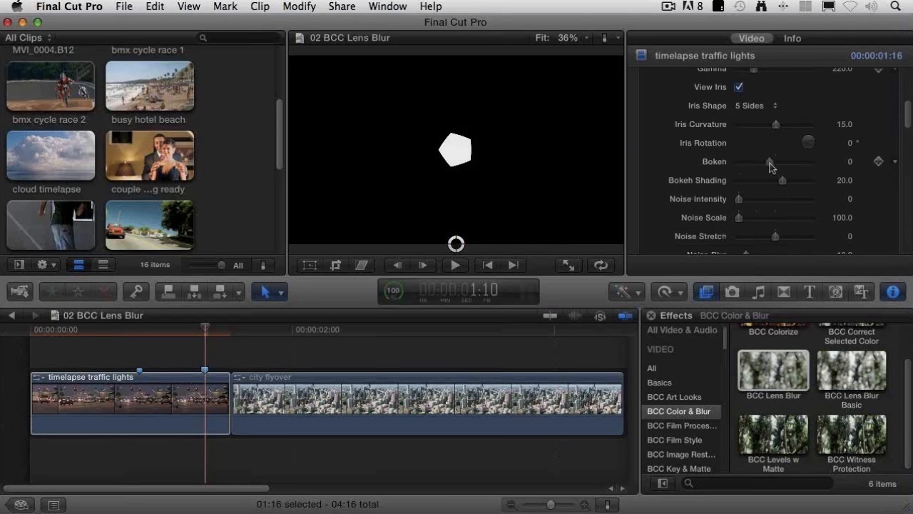
drag(770, 163, 768, 162)
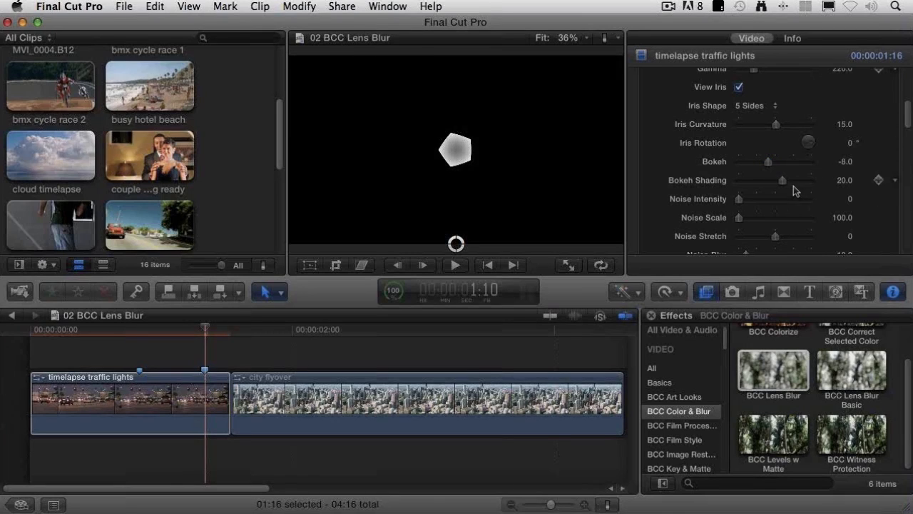
Step: Set Bokeh Shading to 34 and Noise Intensity to 8, and turn off View Iris
mouse_move(784, 181)
mouse_down()
mouse_move(792, 180)
mouse_move(784, 183)
mouse_up()
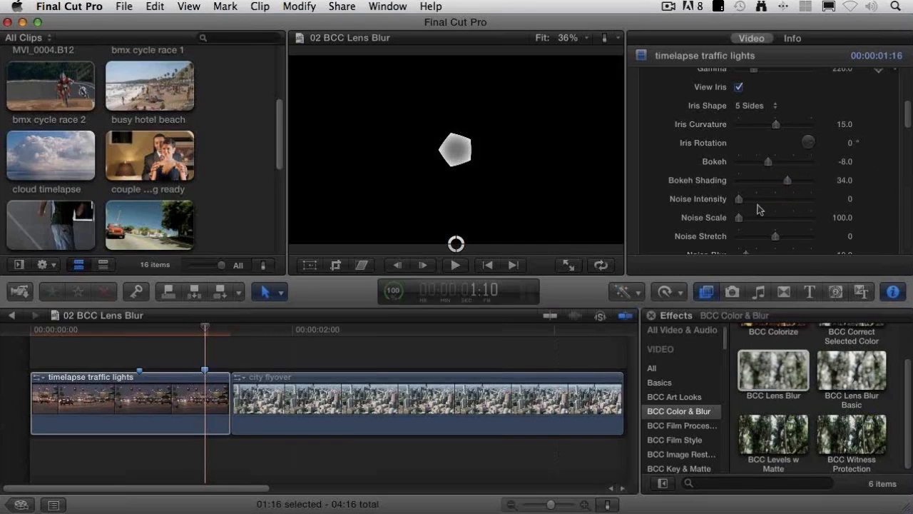
drag(739, 204, 746, 204)
click(739, 87)
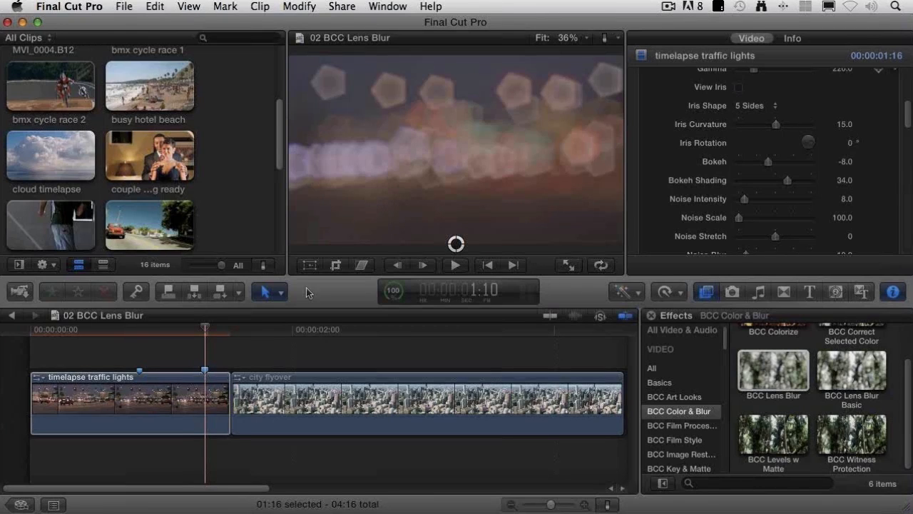
Step: Play part of the city flyover clip and park the playhead at 2:03
click(270, 329)
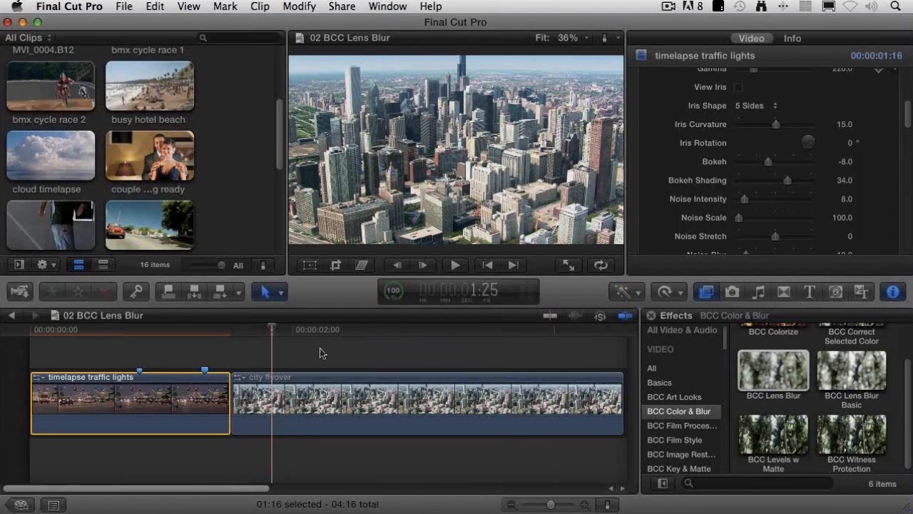
key(space)
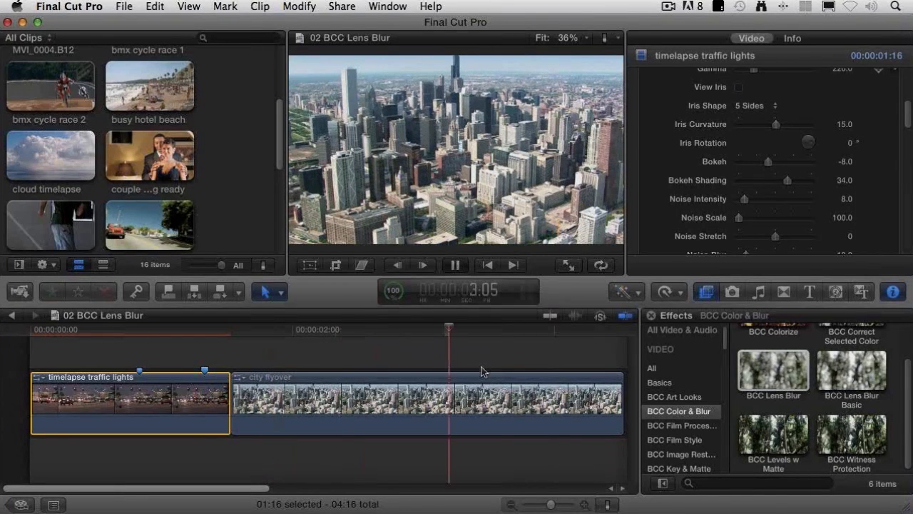
drag(327, 332, 305, 334)
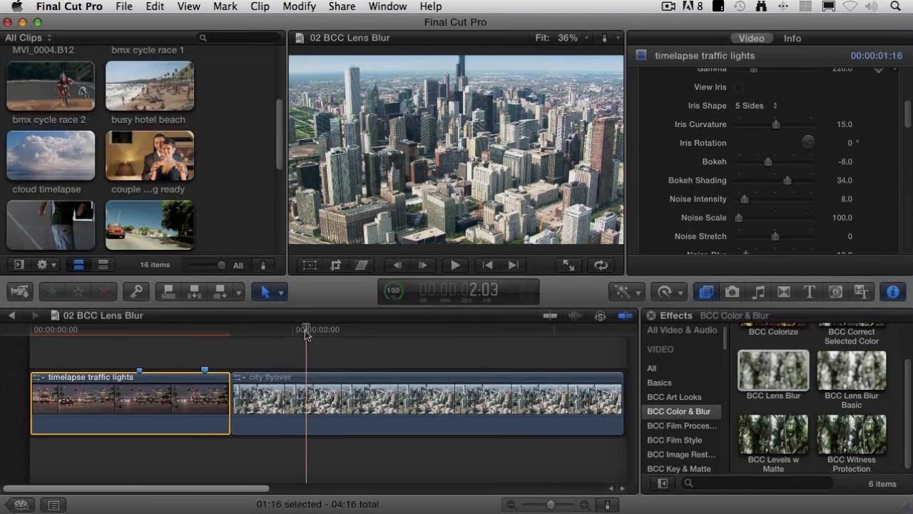
Step: Select the city flyover clip and apply the BCC Lens Blur effect to it
click(304, 424)
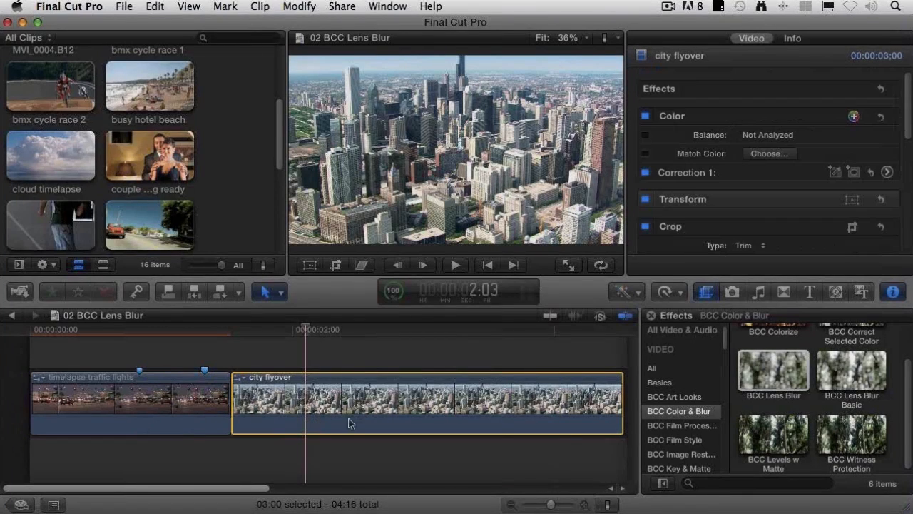
click(779, 376)
drag(779, 377, 383, 418)
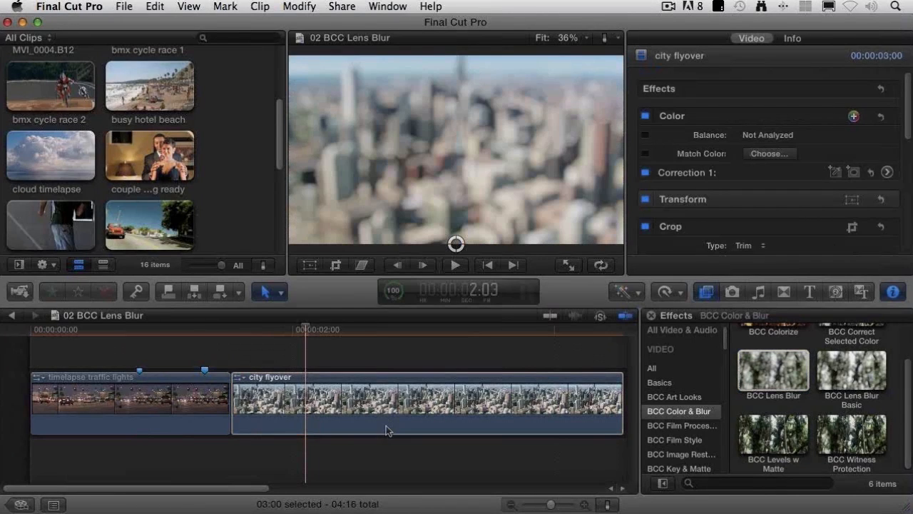
Step: Set the city flyover Lens Blur's Z Map Gradient to Mask Defocused Pixels
scroll(666, 171, down, 5)
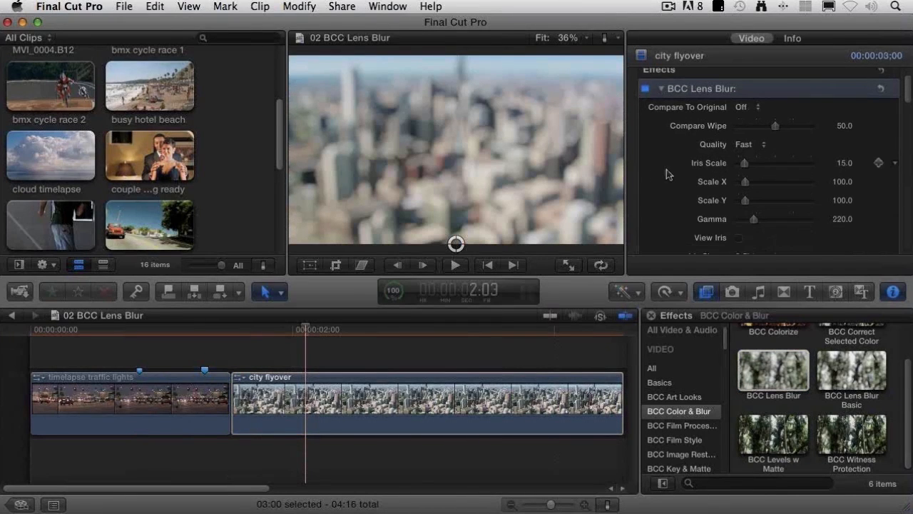
scroll(666, 174, down, 2)
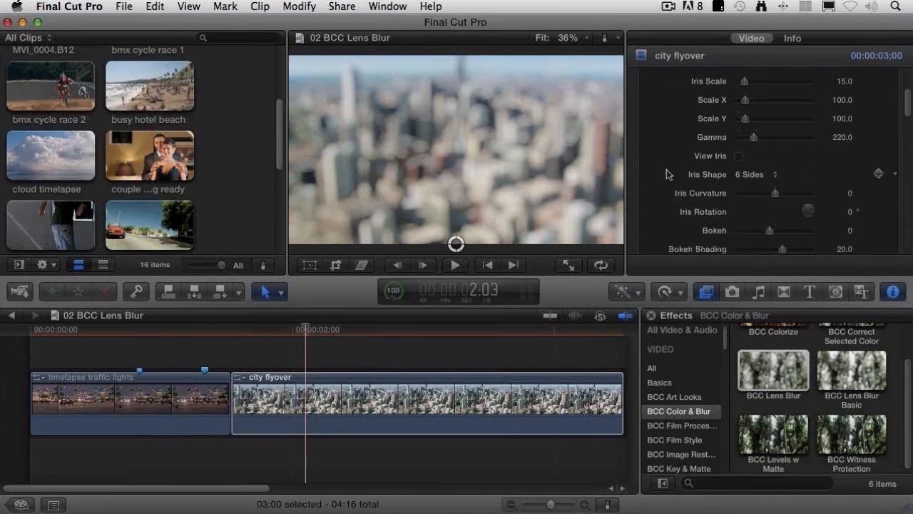
scroll(666, 175, down, 15)
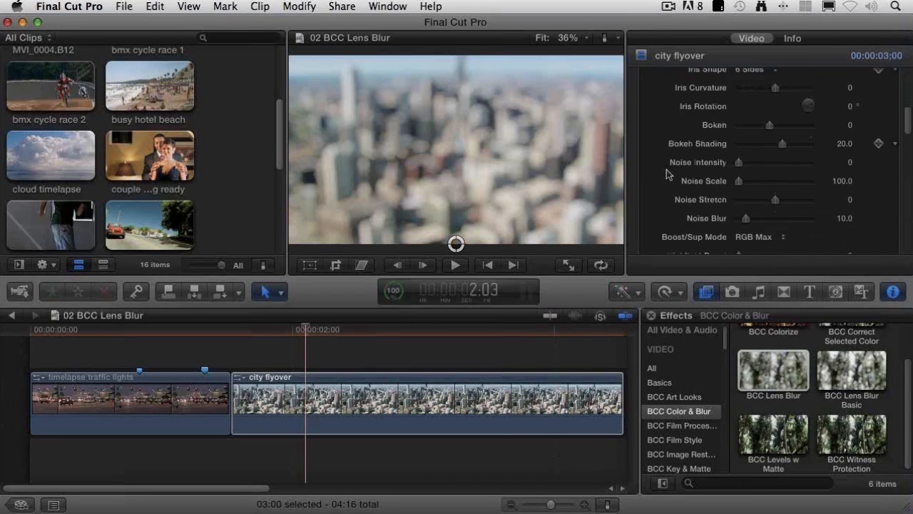
scroll(666, 174, down, 3)
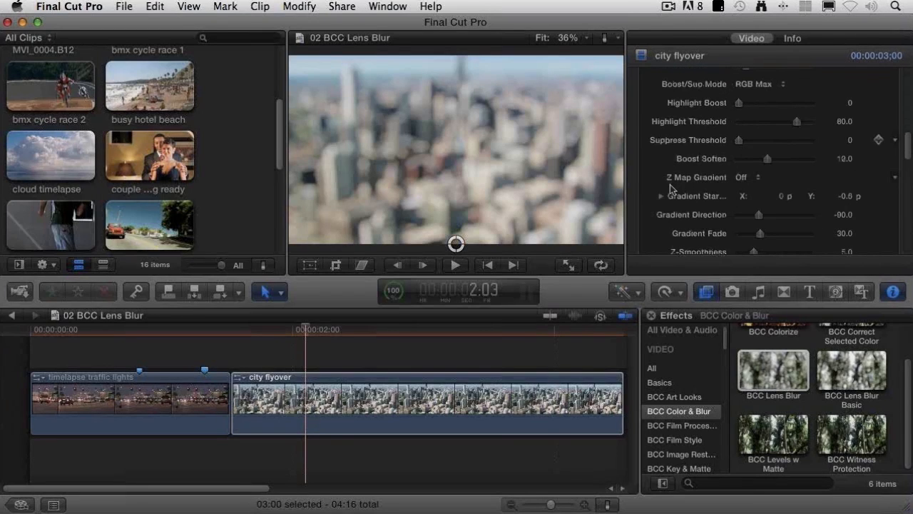
click(742, 177)
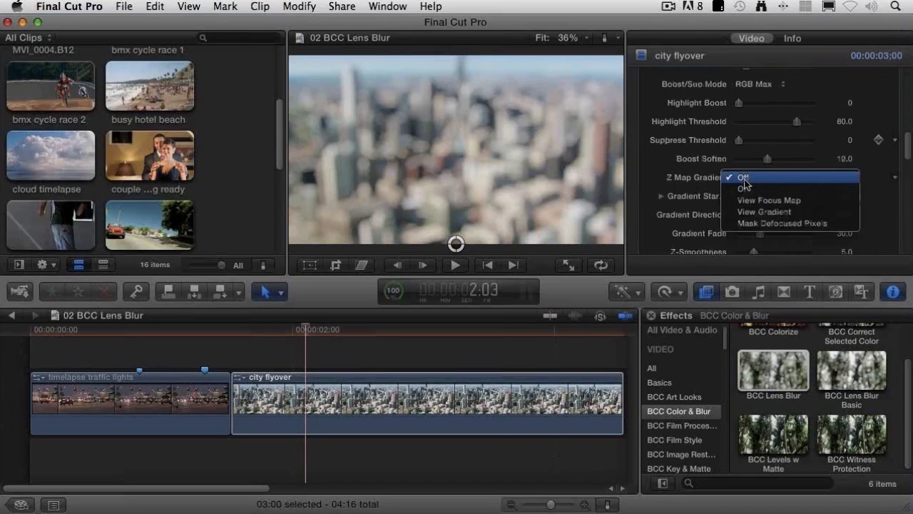
click(817, 225)
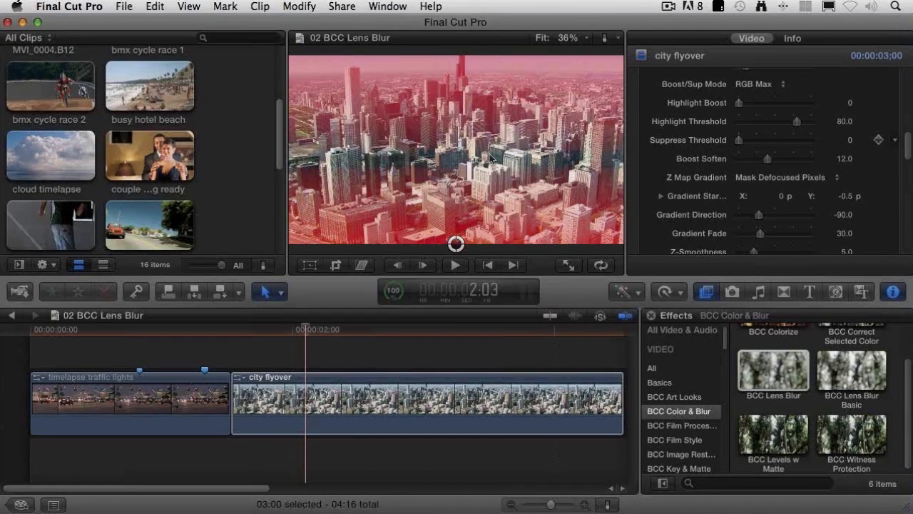
Step: Set the Gradient Direction to -80 and the Iris Scale to 56 for the city flyover clip's Lens Blur
scroll(650, 175, down, 1)
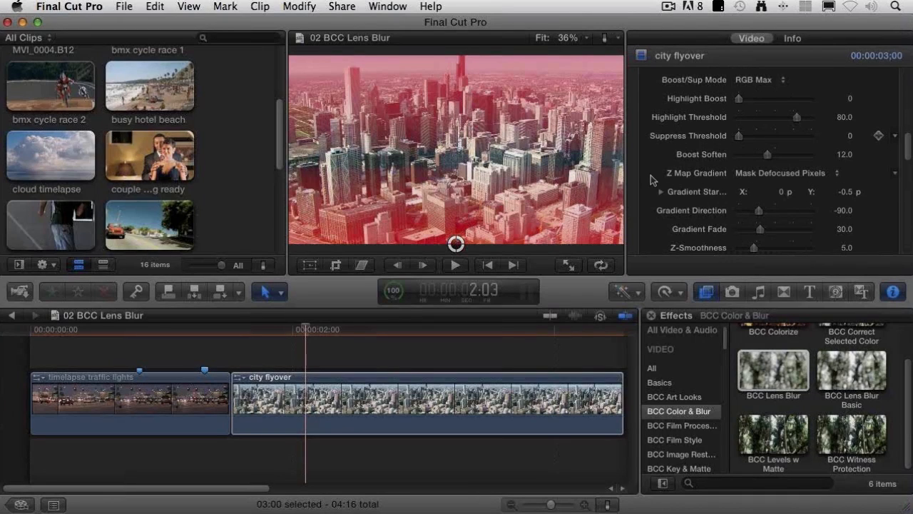
scroll(651, 175, down, 2)
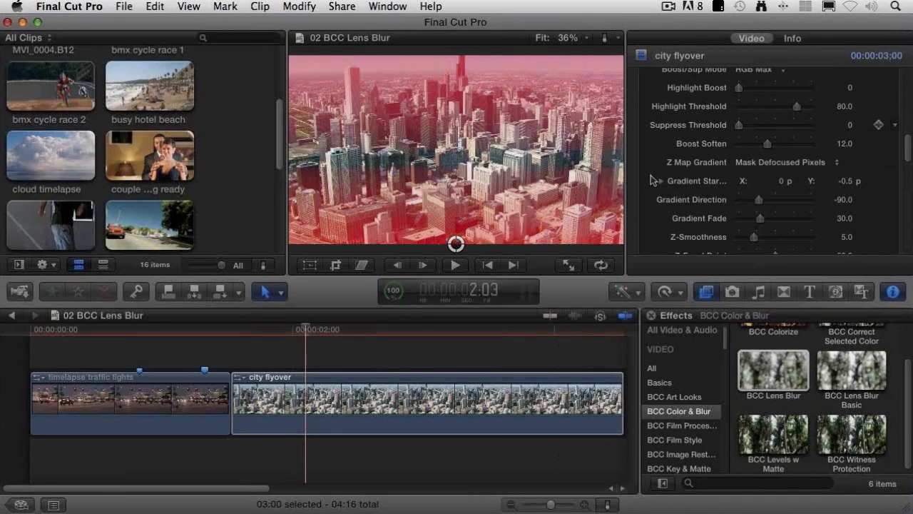
click(758, 195)
drag(758, 197, 762, 202)
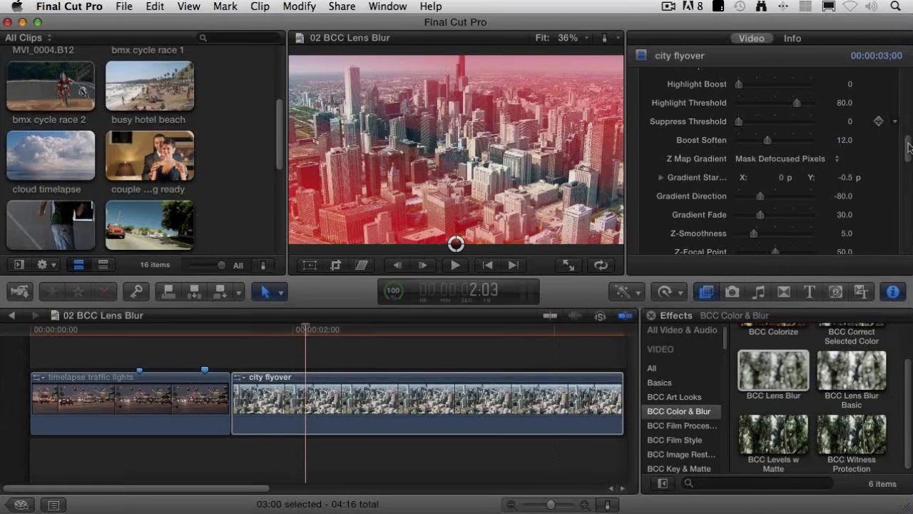
drag(909, 146, 909, 93)
drag(745, 129, 759, 129)
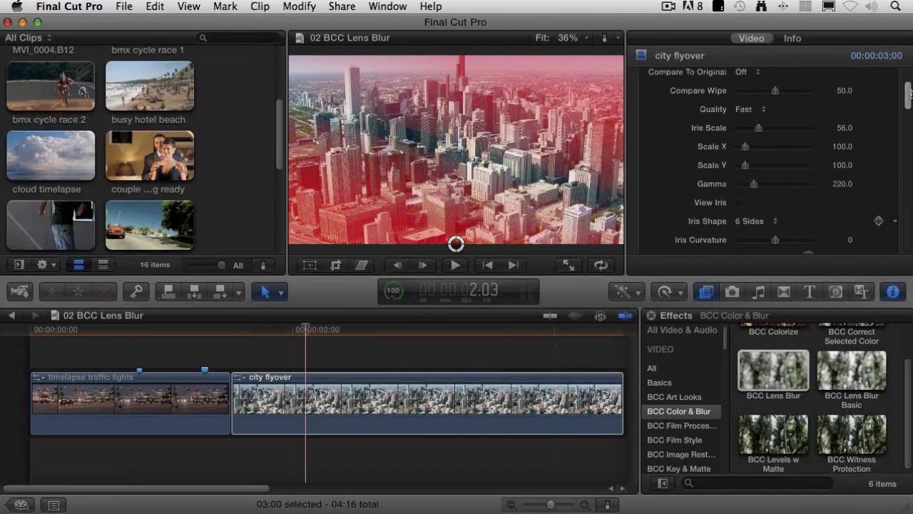
Step: Switch the Z Map Gradient to On so the city flyover clip shows the graduated blur
drag(909, 100, 909, 150)
click(771, 156)
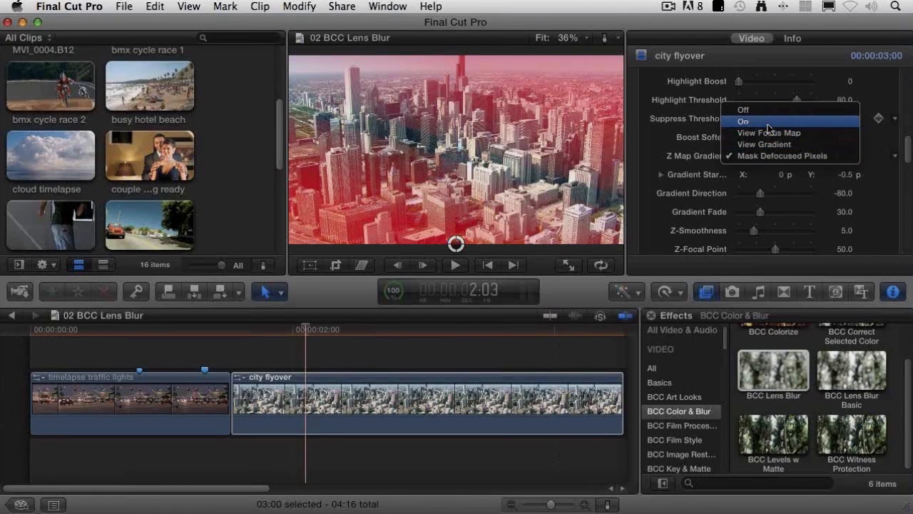
click(768, 123)
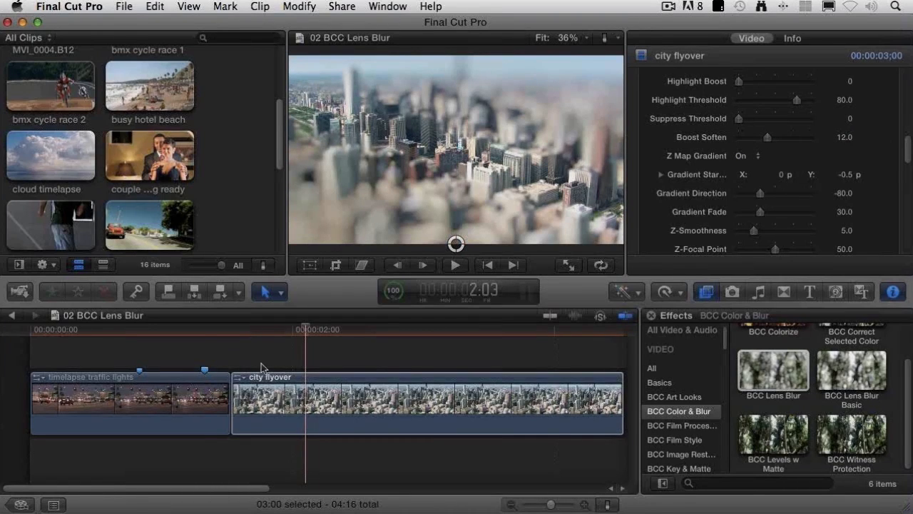
Step: Turn on the Z Map Gradient for the timelapse traffic lights clip's Lens Blur and move the gradient start to about X 0.02, Y -0.16
key(ctrl+semicolon)
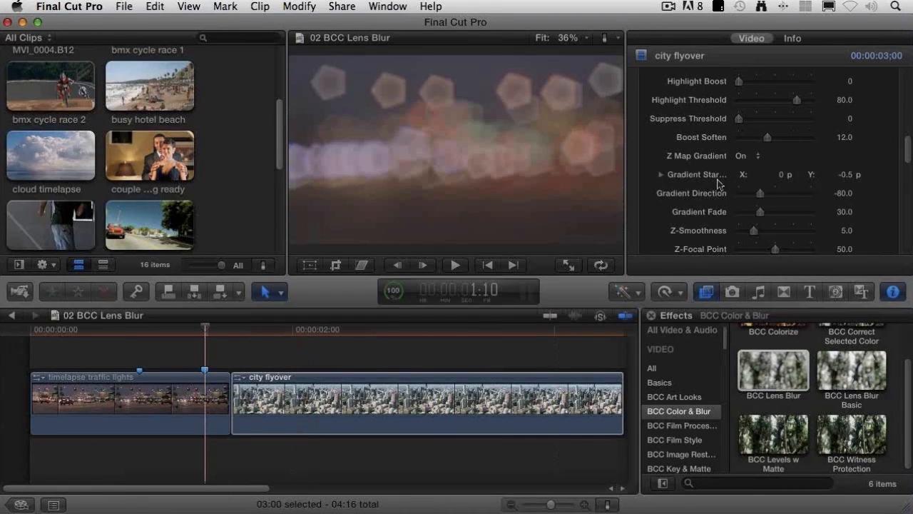
click(180, 426)
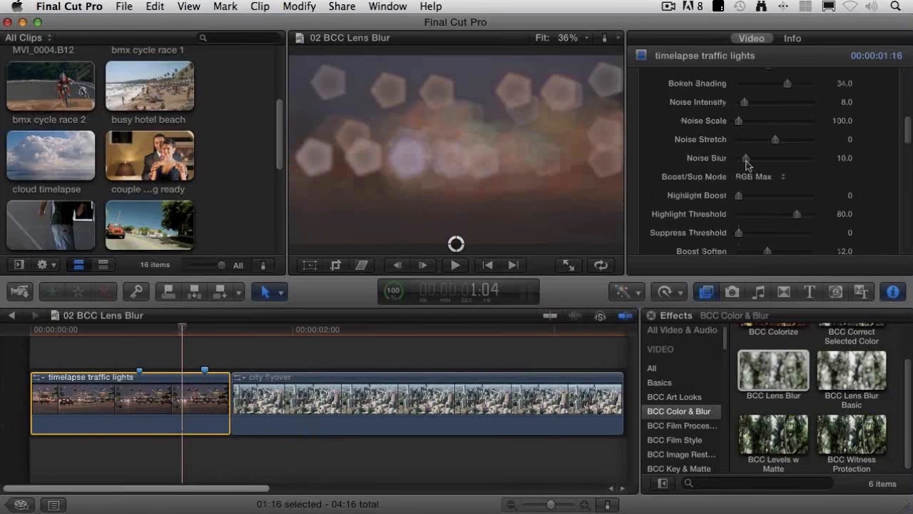
click(746, 207)
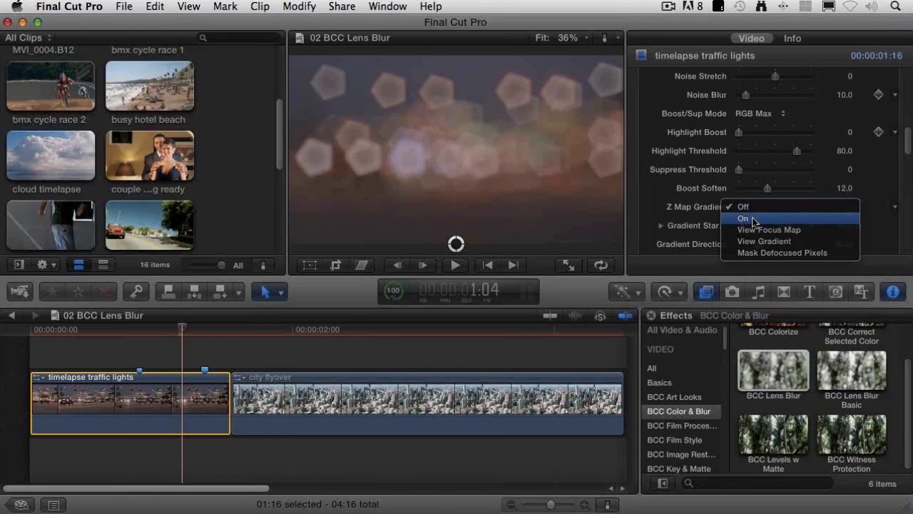
click(753, 219)
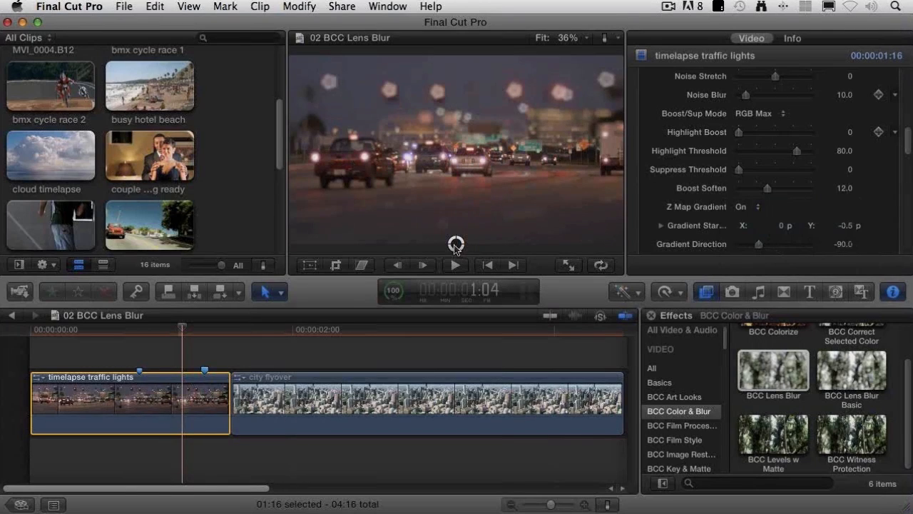
drag(455, 247, 460, 190)
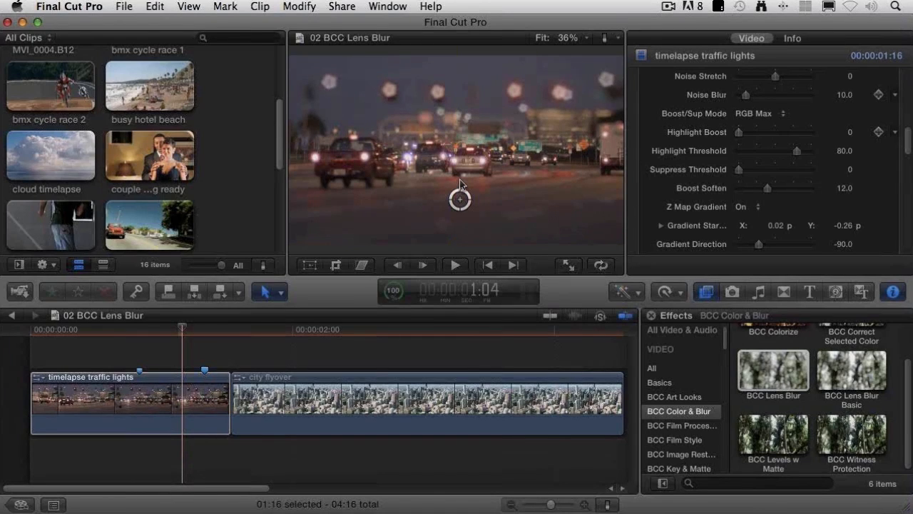
drag(460, 184, 460, 180)
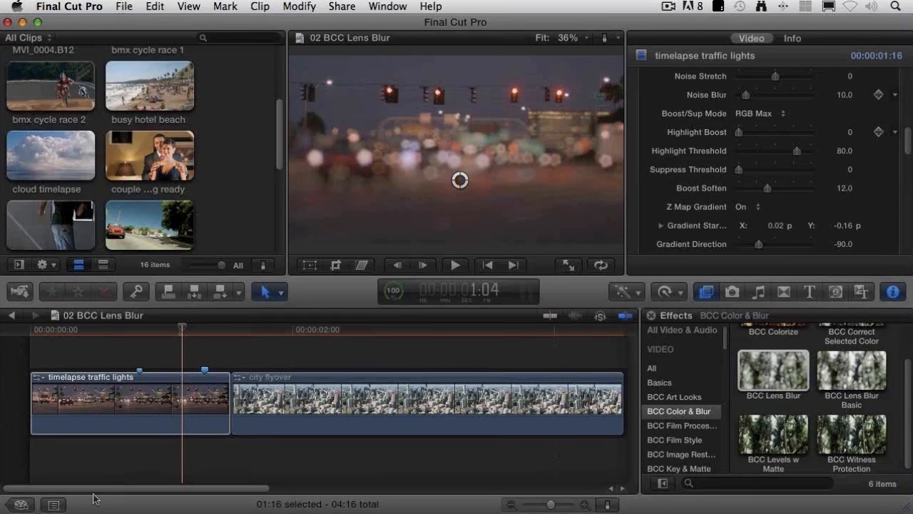
Step: Open the 03 BCC Image Restoration project and inspect the jagged building edges at 200% viewer zoom
click(23, 504)
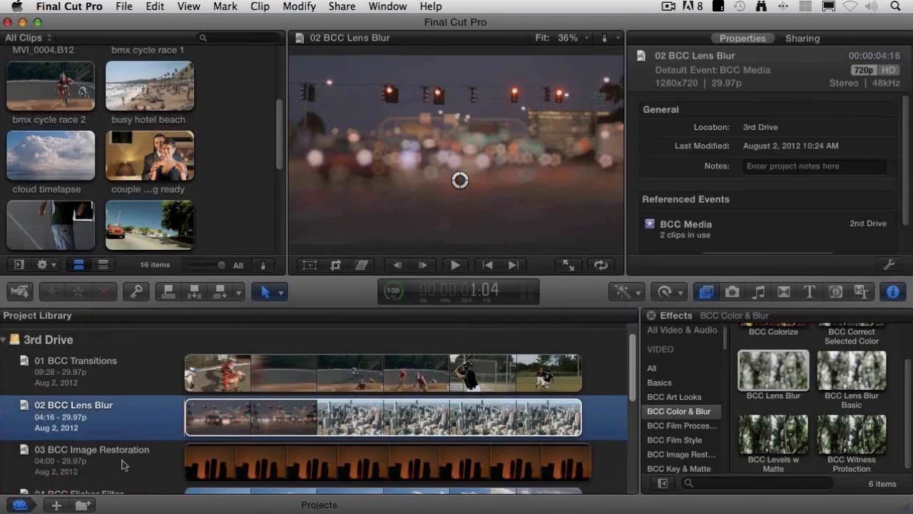
double_click(122, 464)
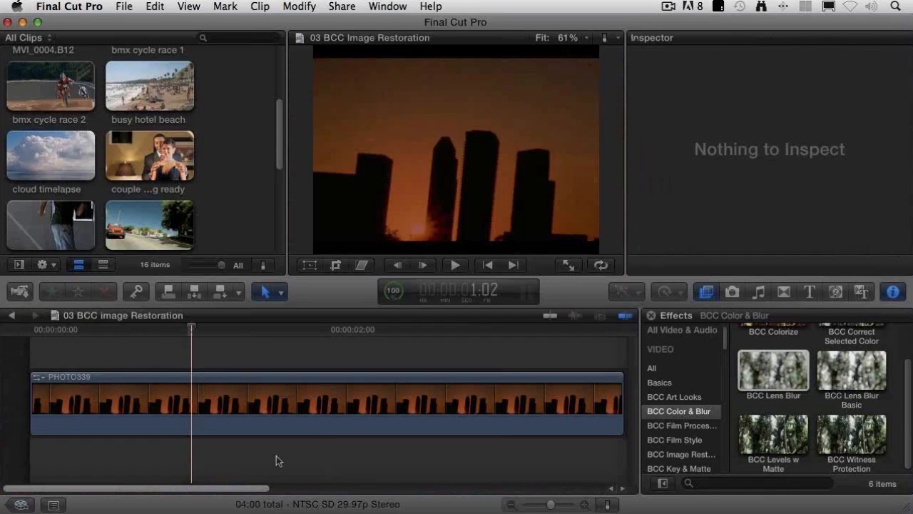
click(576, 38)
click(563, 132)
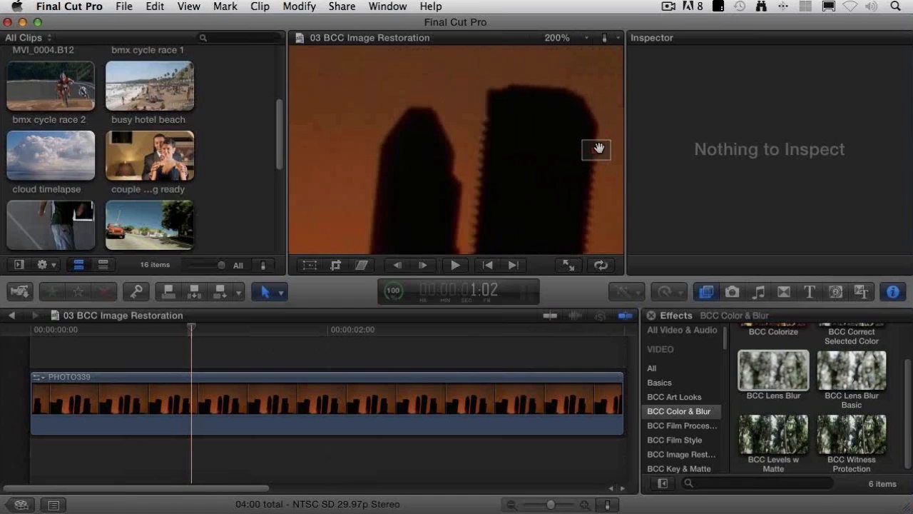
drag(595, 150, 596, 147)
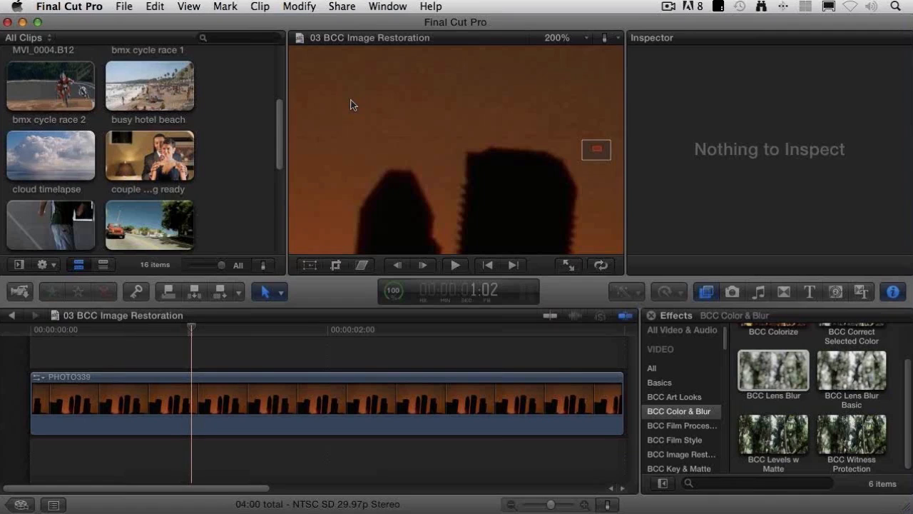
Step: Find BCC Noise Reducer Spatial among the BCC Image Restoration effects and apply it to the PHOTO339 clip
scroll(679, 406, down, 1)
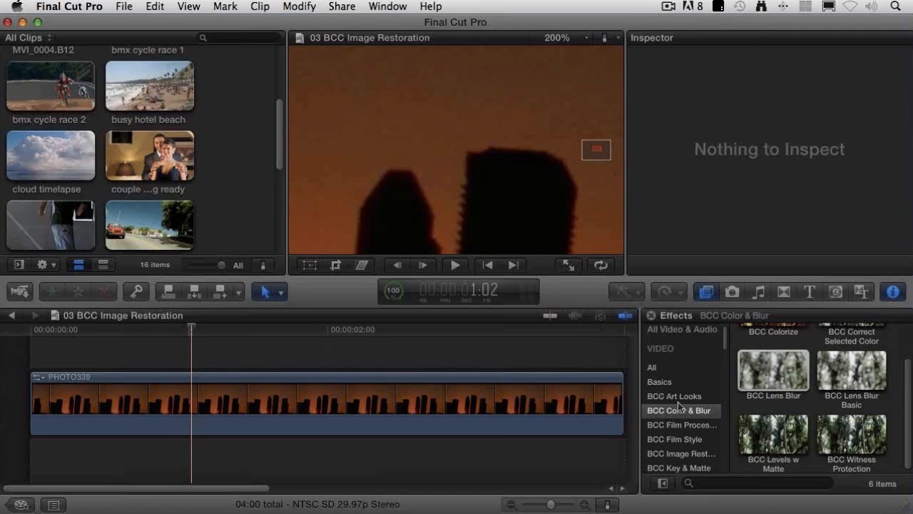
scroll(680, 410, down, 2)
click(682, 435)
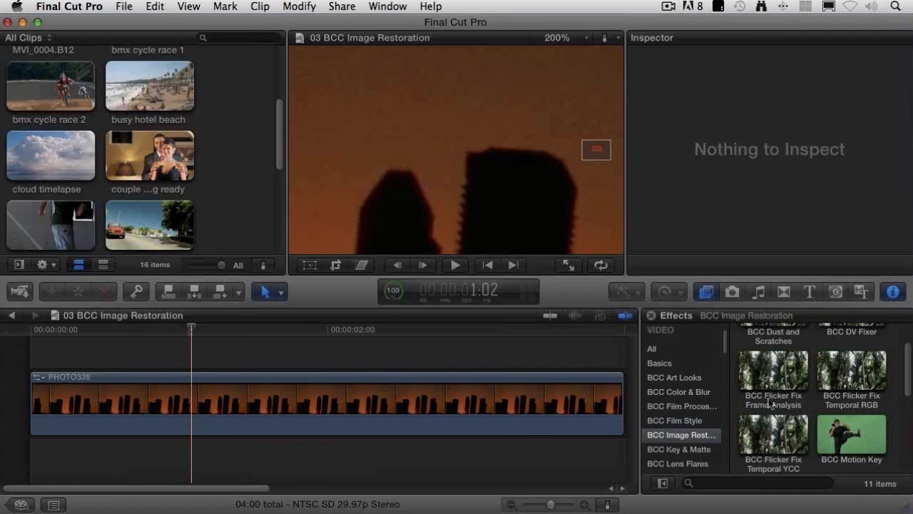
scroll(785, 371, up, 2)
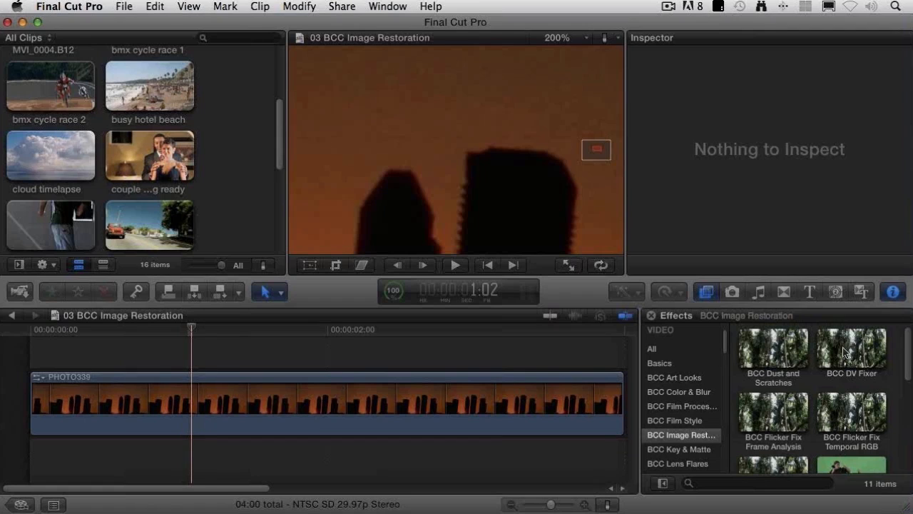
scroll(834, 421, down, 1)
scroll(835, 424, down, 5)
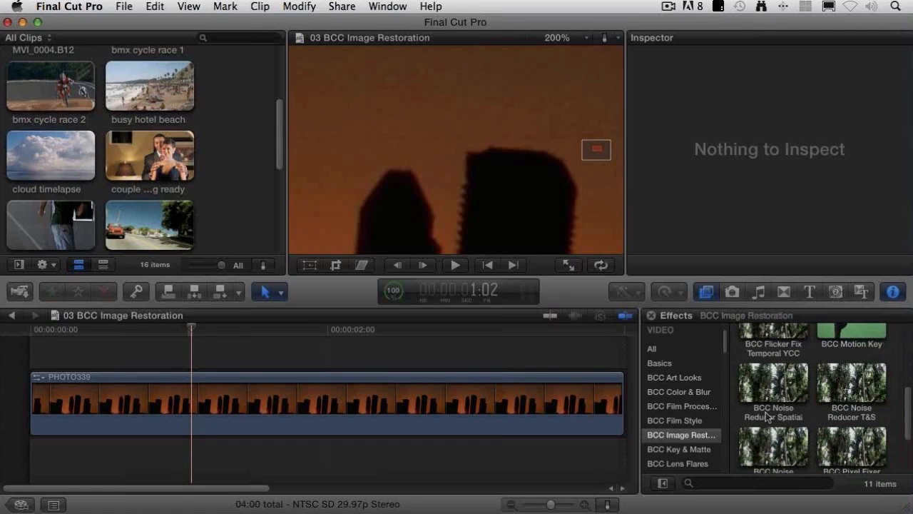
scroll(771, 414, down, 1)
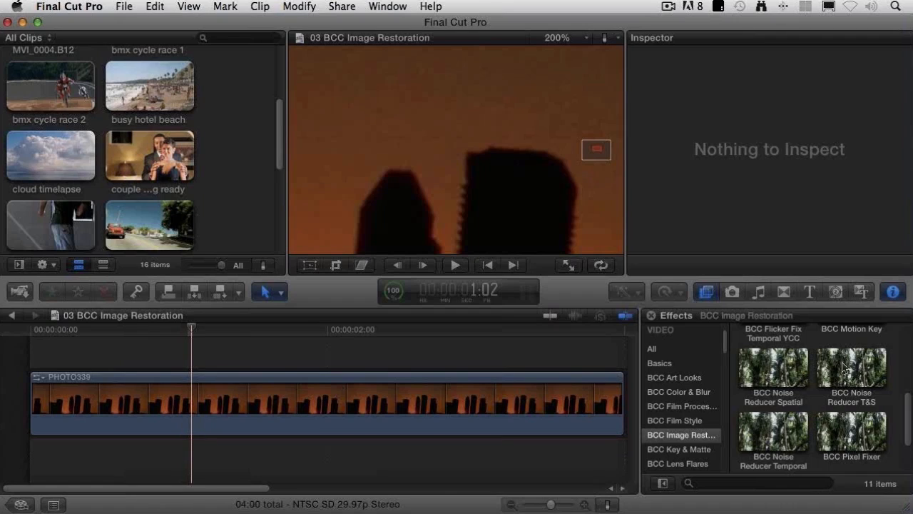
click(777, 369)
drag(778, 369, 478, 365)
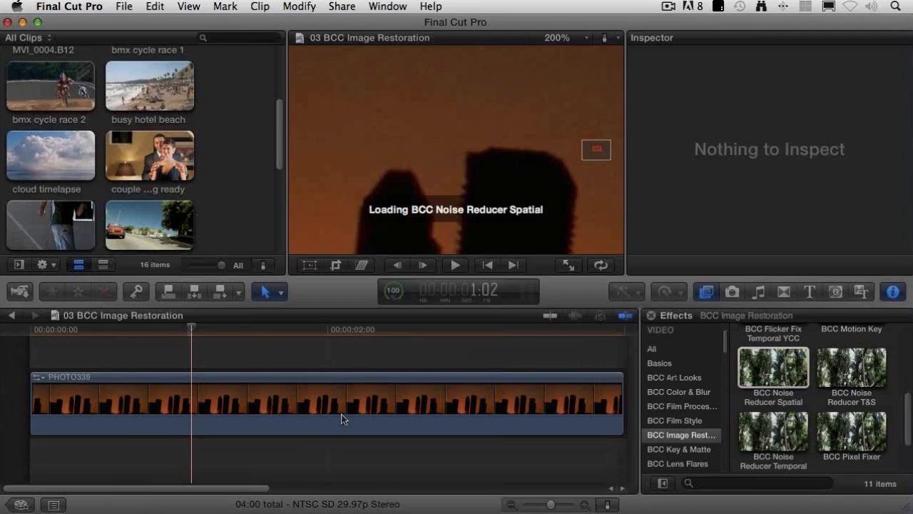
Step: Select the PHOTO339 clip and set its Noise Reducer Spatial's Compare To Original option to Wipe
click(408, 434)
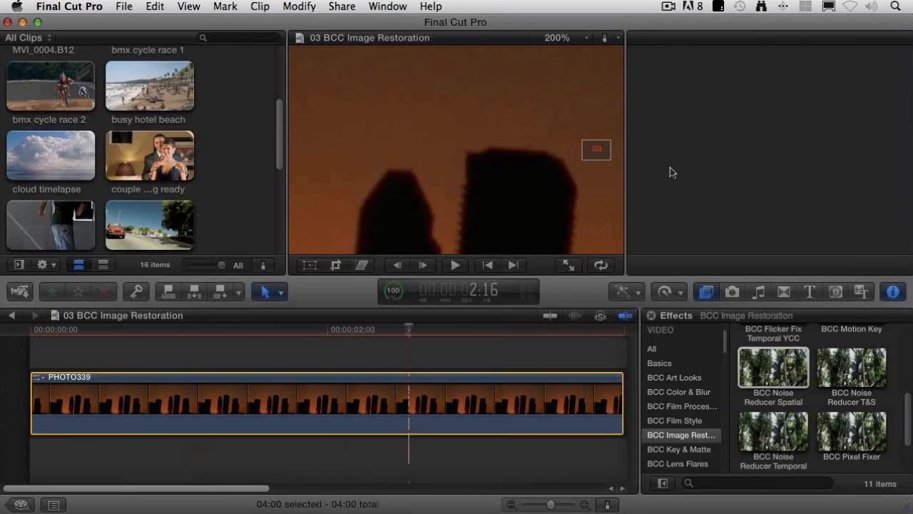
click(660, 107)
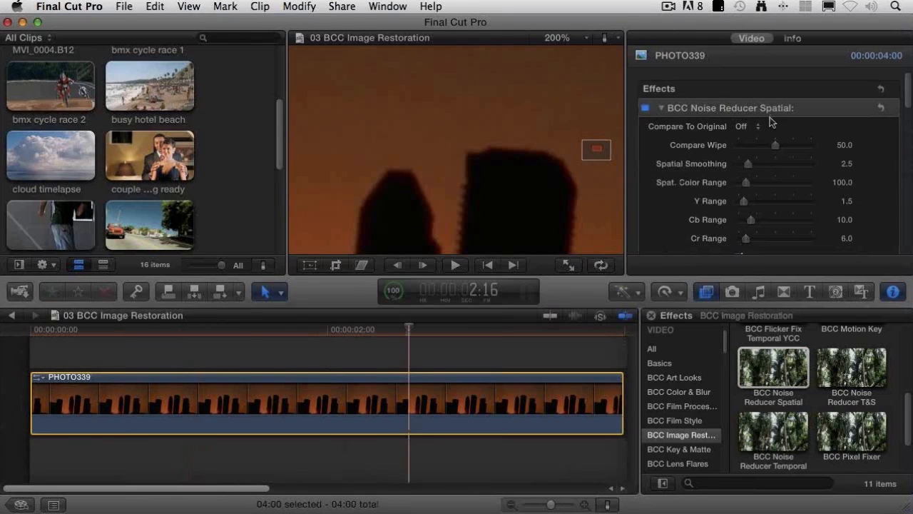
click(752, 127)
click(751, 138)
Step: Set the Spatial Smoothing to 12 and compare the sky at 300% and 100% viewer zoom
drag(598, 149, 597, 150)
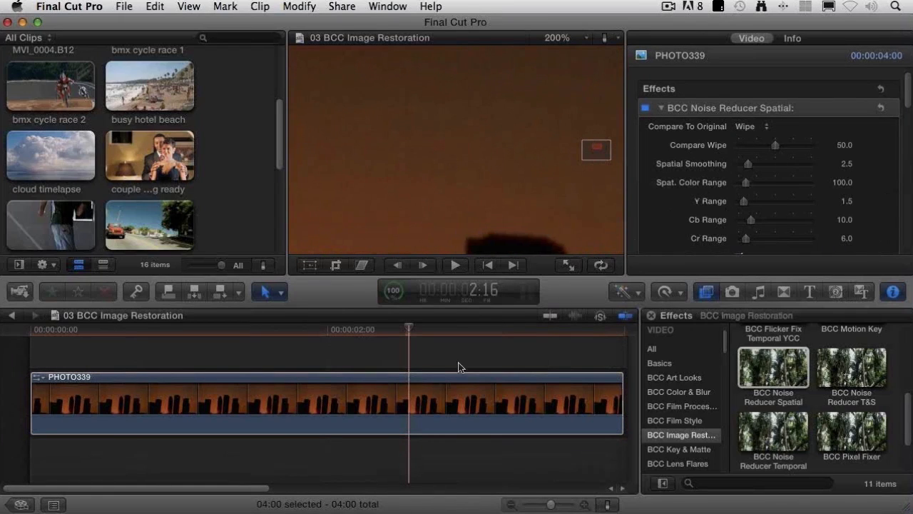
drag(747, 166, 783, 166)
click(560, 41)
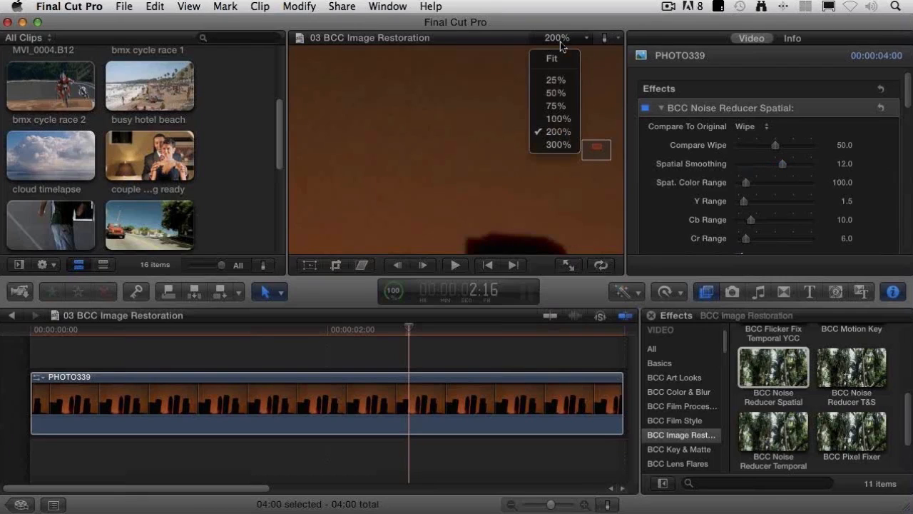
click(559, 144)
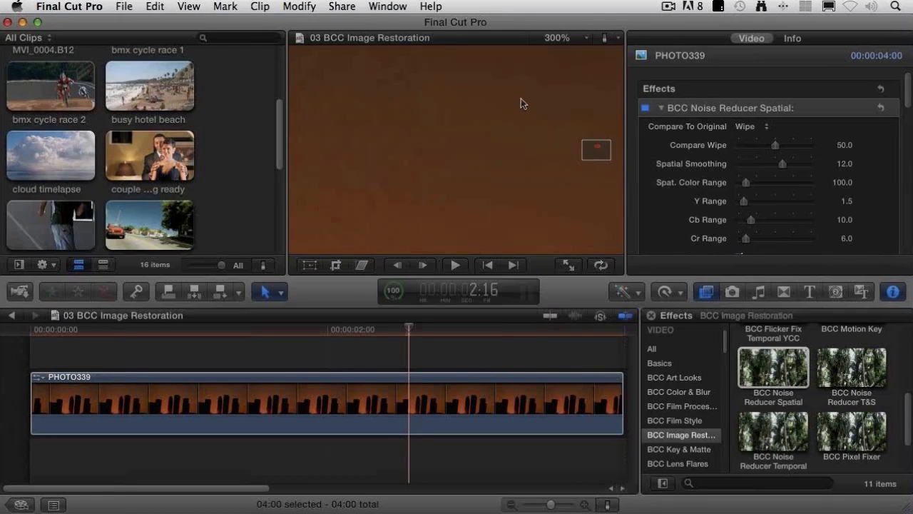
click(560, 40)
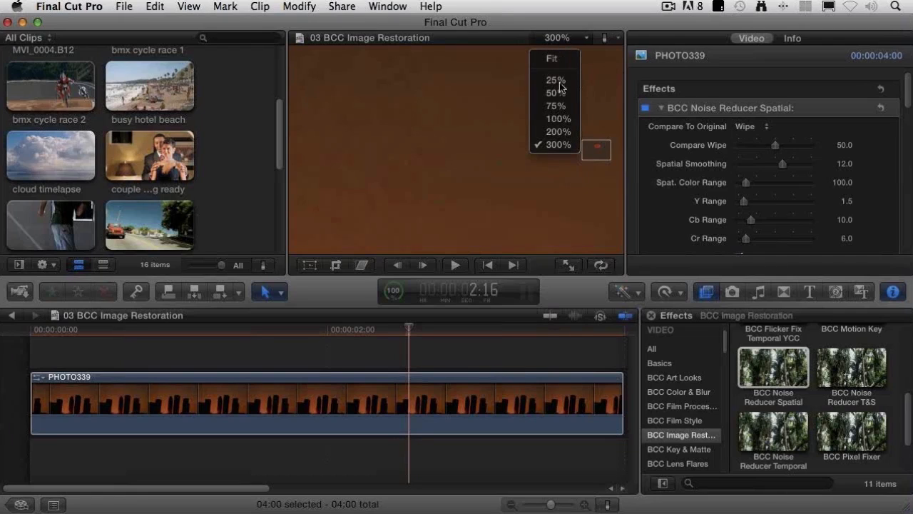
click(559, 122)
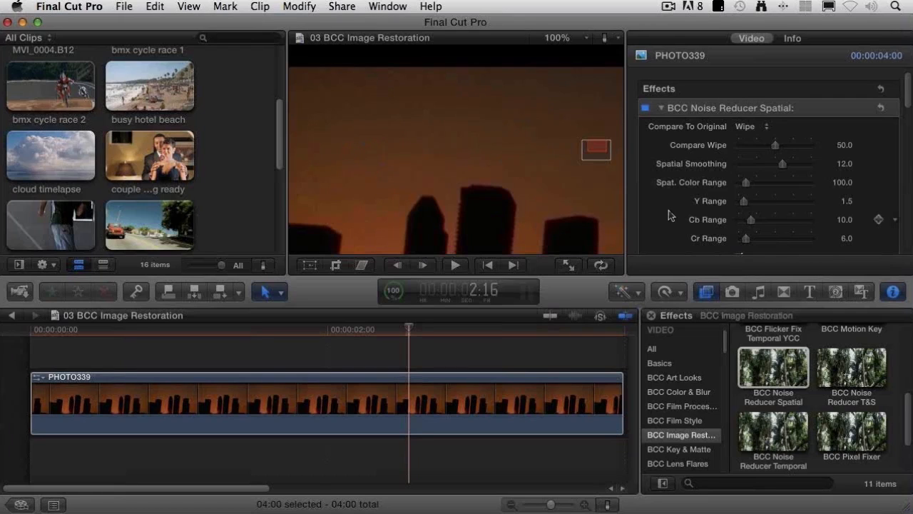
Step: Lower the Spatial Smoothing to 11 and turn off Soften On for the Noise Reducer Spatial effect
scroll(666, 210, down, 1)
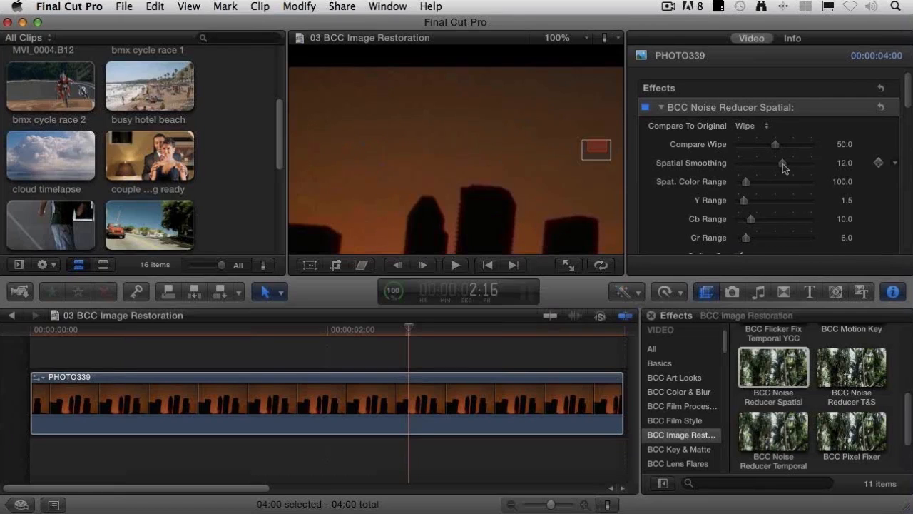
drag(783, 163, 779, 167)
scroll(658, 185, down, 1)
scroll(659, 186, down, 2)
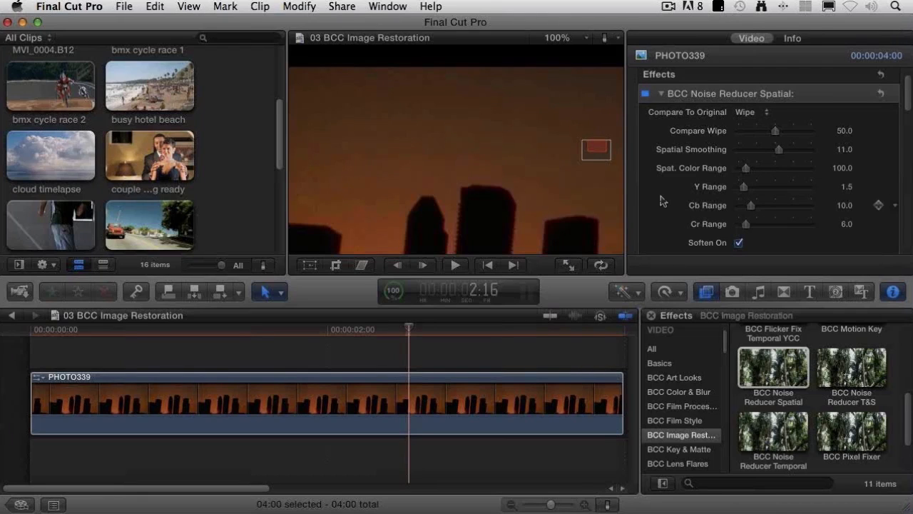
scroll(667, 200, down, 3)
scroll(673, 200, down, 1)
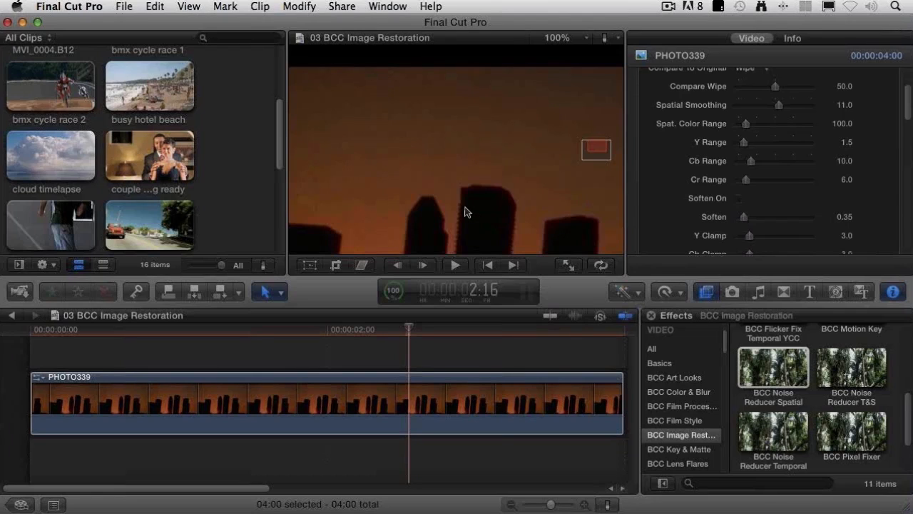
Step: Review the Noise Reducer Spatial's clamp settings, Sharpen options, channel noise reduction and luma matte parameters
scroll(680, 195, down, 3)
scroll(680, 196, down, 1)
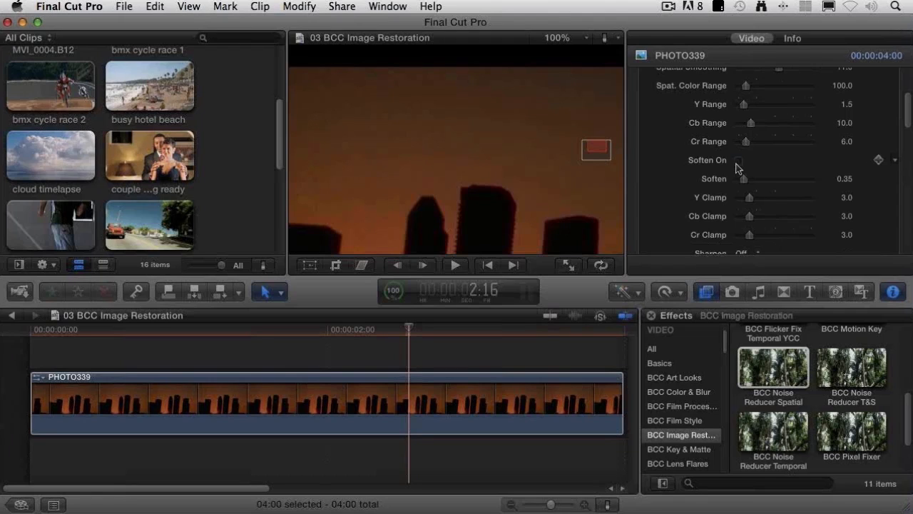
scroll(707, 171, down, 5)
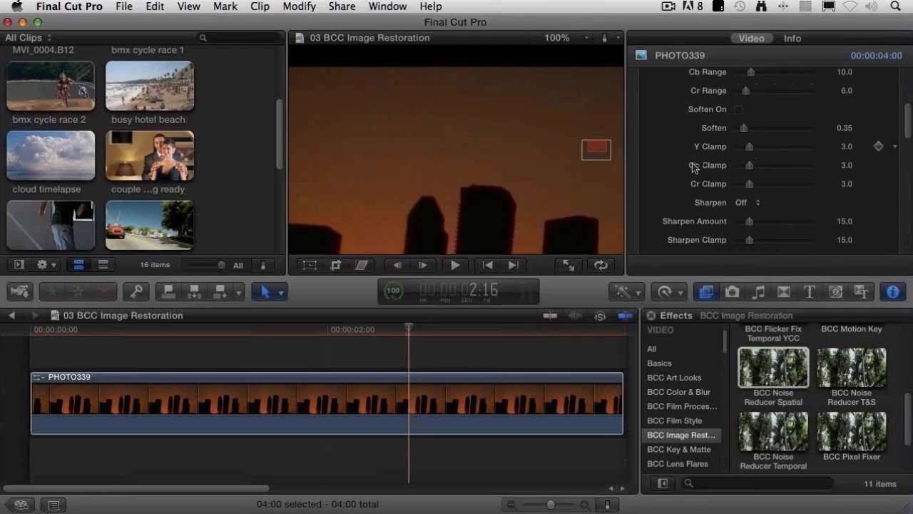
scroll(693, 167, down, 1)
click(744, 194)
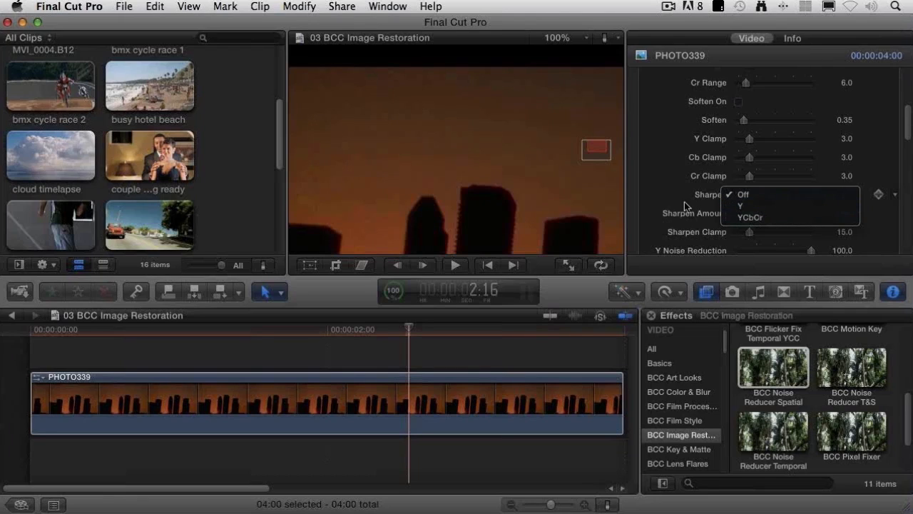
click(742, 195)
click(742, 195)
click(686, 188)
scroll(682, 199, down, 3)
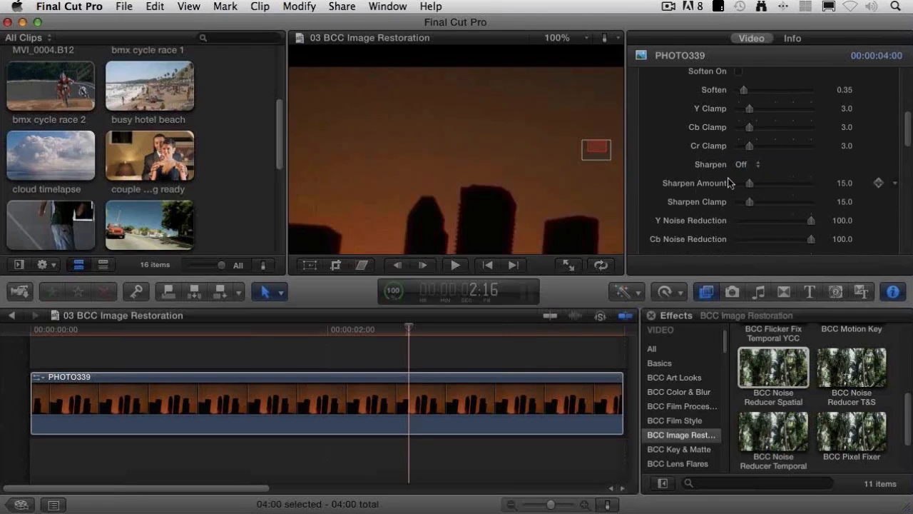
scroll(697, 190, down, 3)
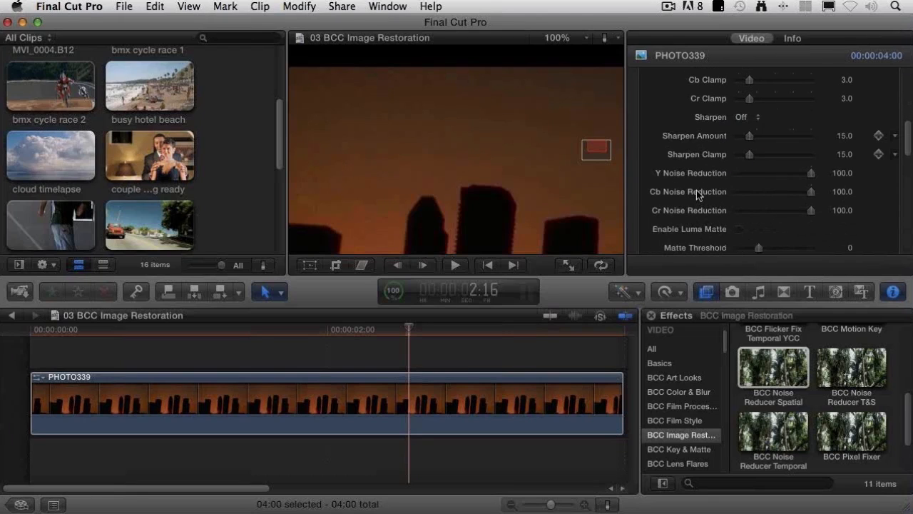
scroll(696, 190, down, 3)
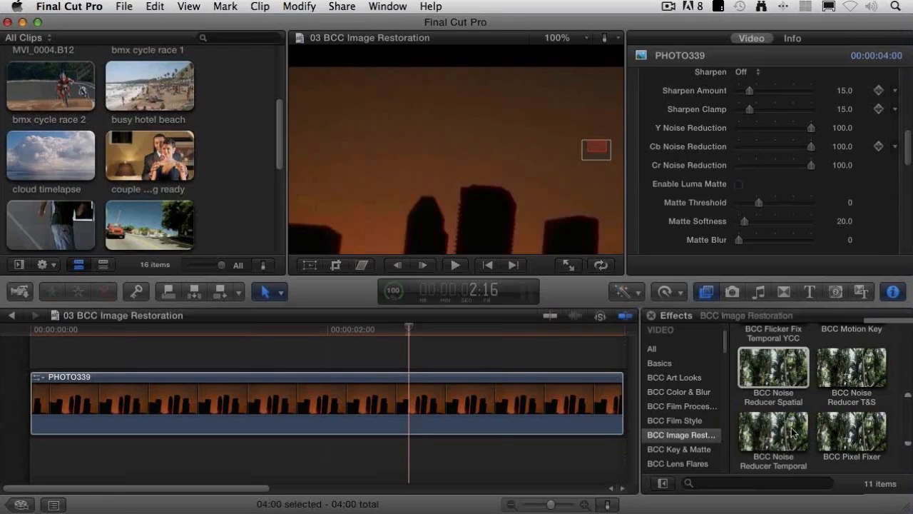
Step: Apply the BCC Film Grain effect from BCC Film Style to the PHOTO339 clip, then hide the editor to show the desktop
click(695, 422)
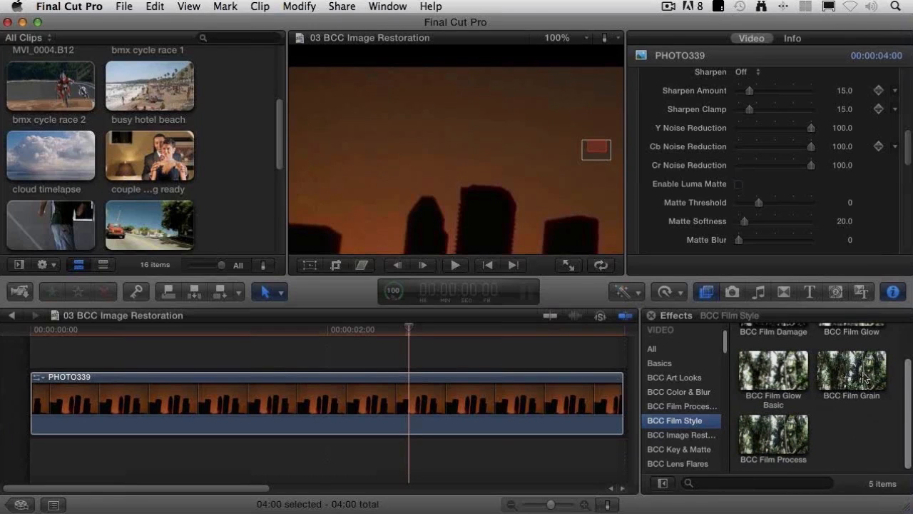
drag(865, 378, 416, 403)
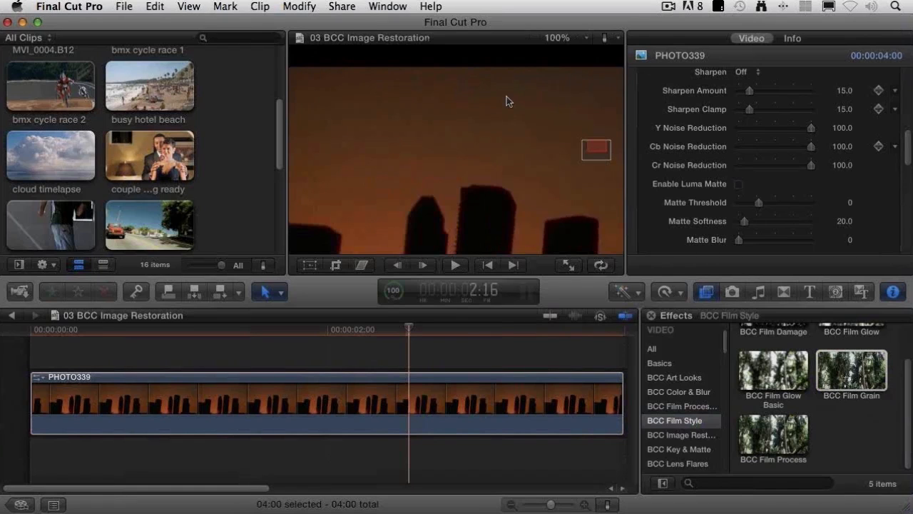
key(super+h)
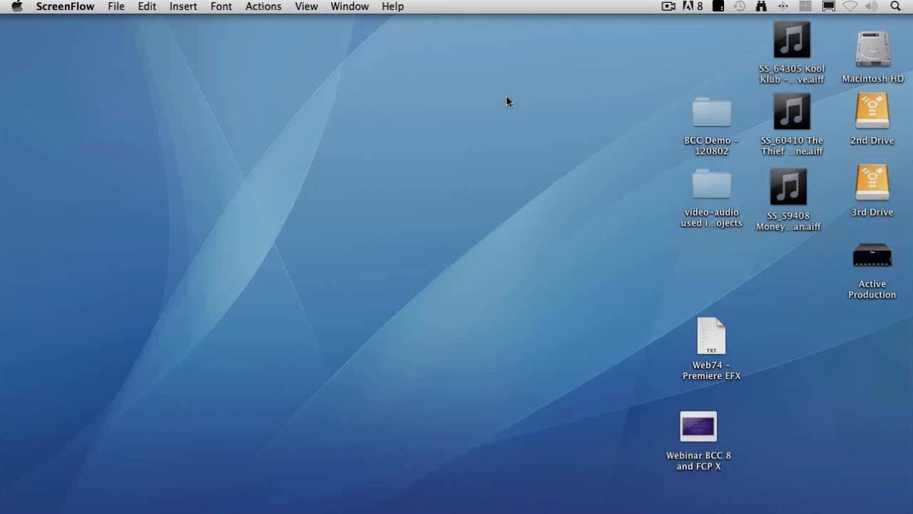
Step: Dismiss the Final Cut Pro crash report, relaunch the program, and reopen it again from the second crash report
click(548, 184)
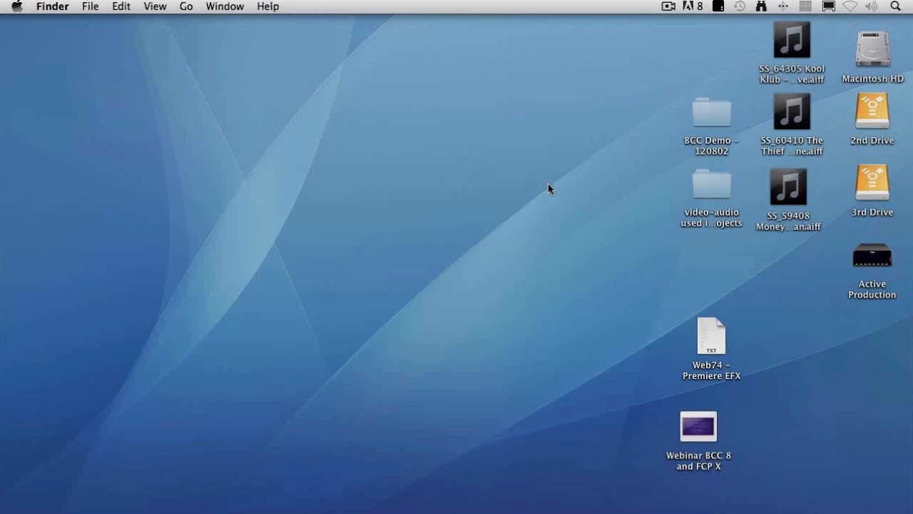
mouse_move(3, 171)
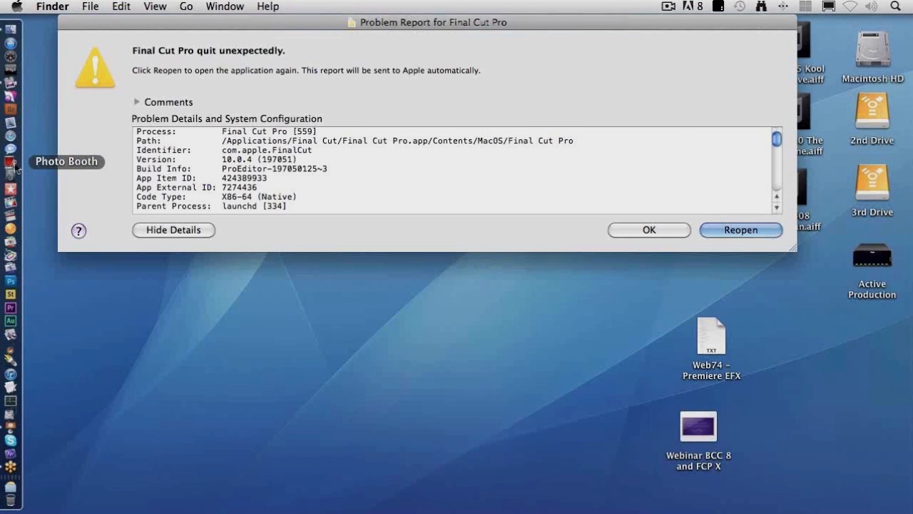
click(651, 229)
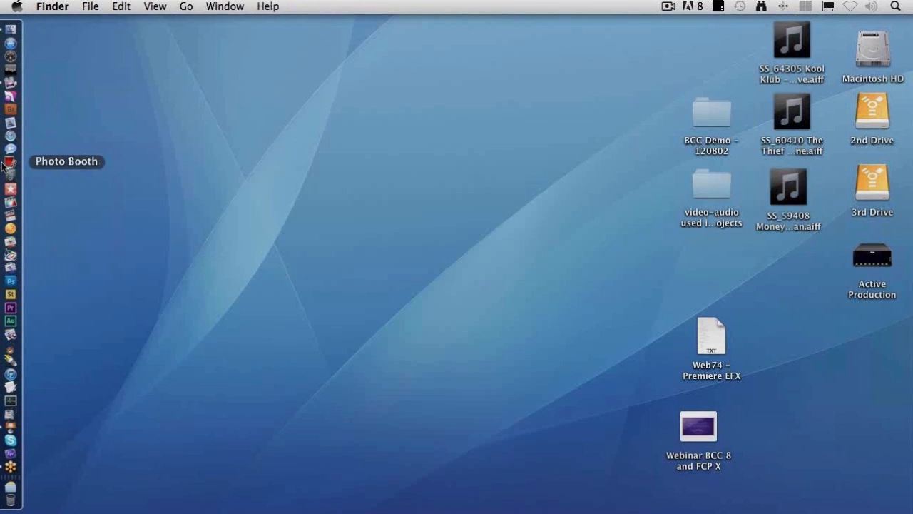
click(8, 201)
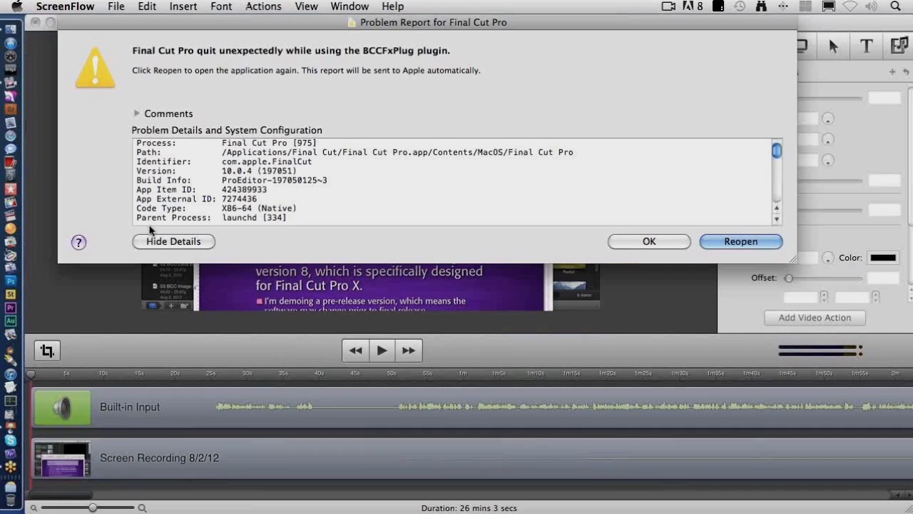
click(710, 242)
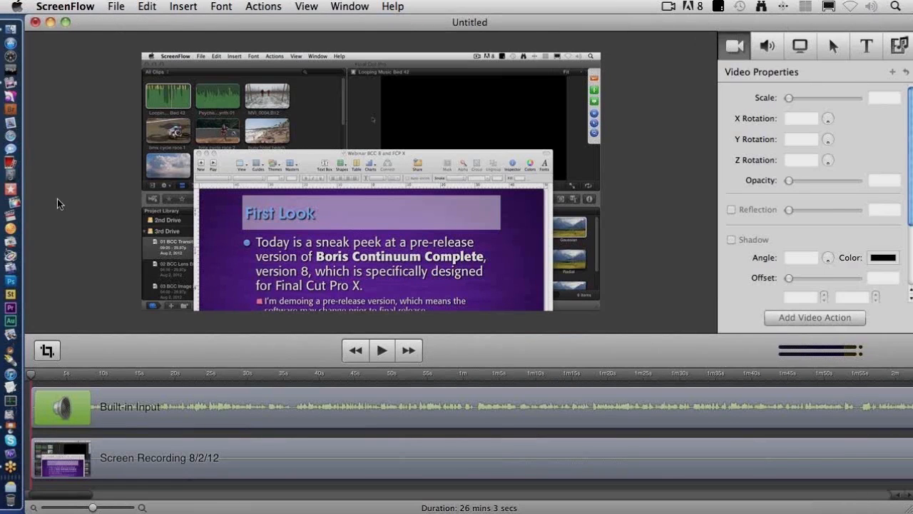
Step: Close the untitled ScreenFlow recording without saving it and switch to Final Cut Pro
click(35, 22)
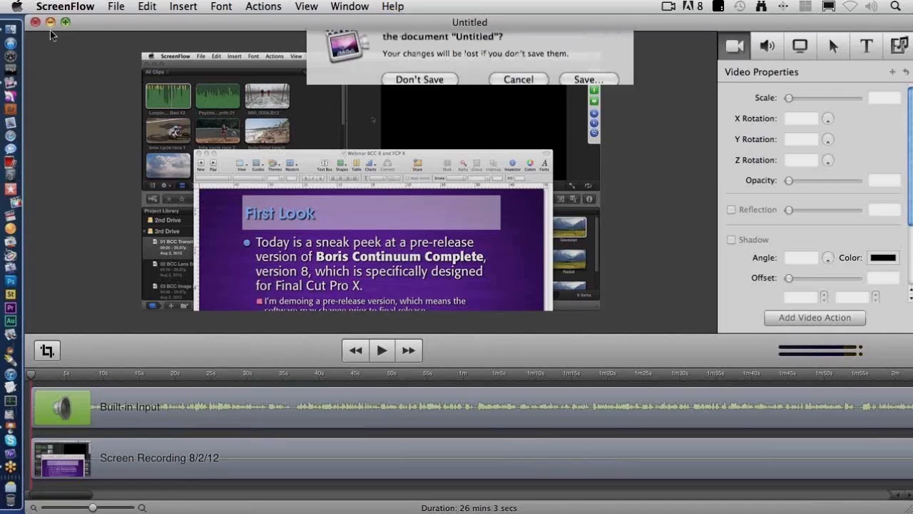
click(420, 97)
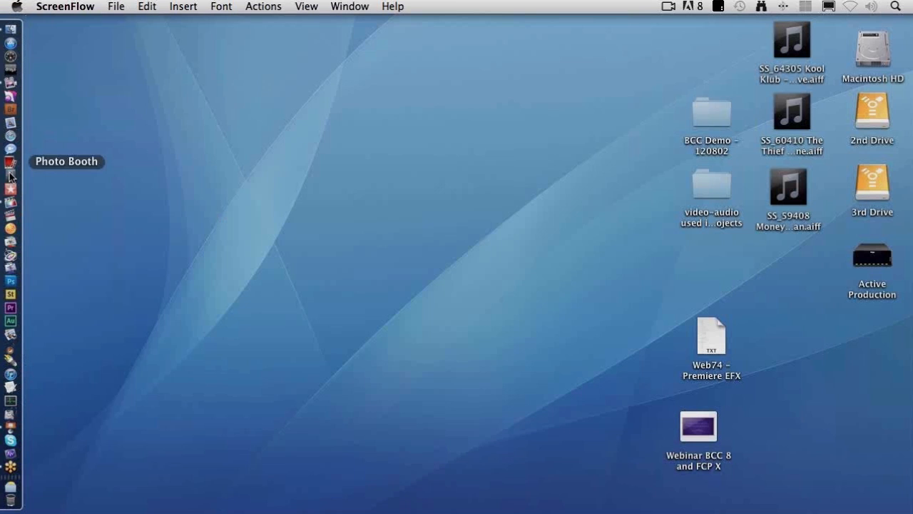
click(10, 202)
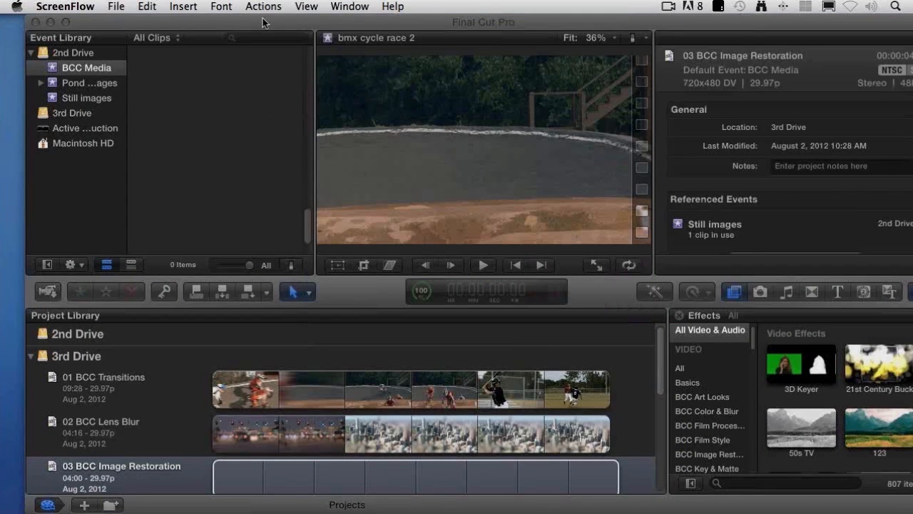
Step: Open the 04 BCC Flicker Filter project from the 3rd Drive in the Project Library
drag(263, 22, 233, 19)
scroll(280, 392, down, 2)
double_click(120, 454)
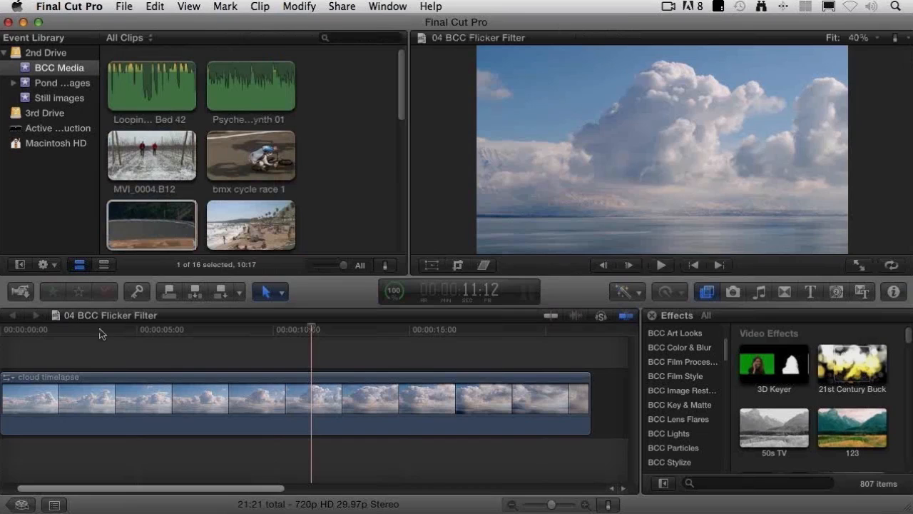
Step: Play the first seconds of the cloud timelapse clip to examine its brightness flicker
click(49, 329)
click(21, 330)
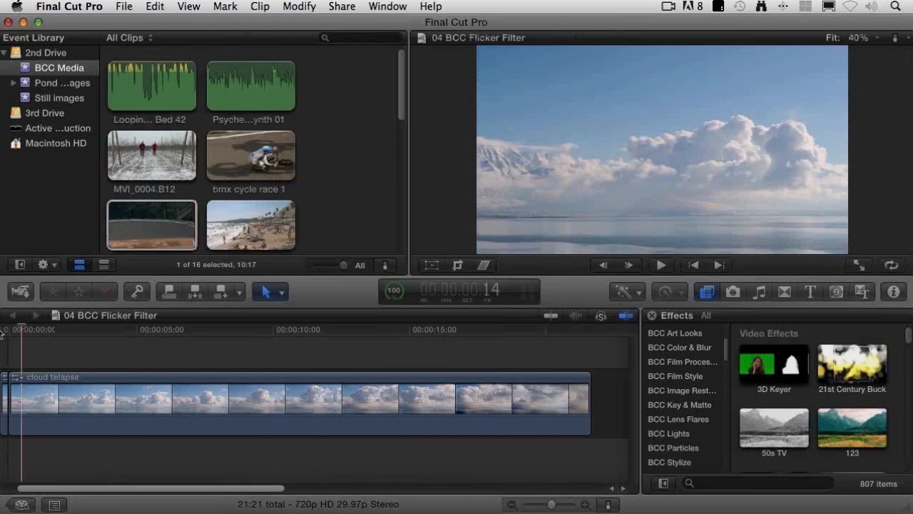
key(space)
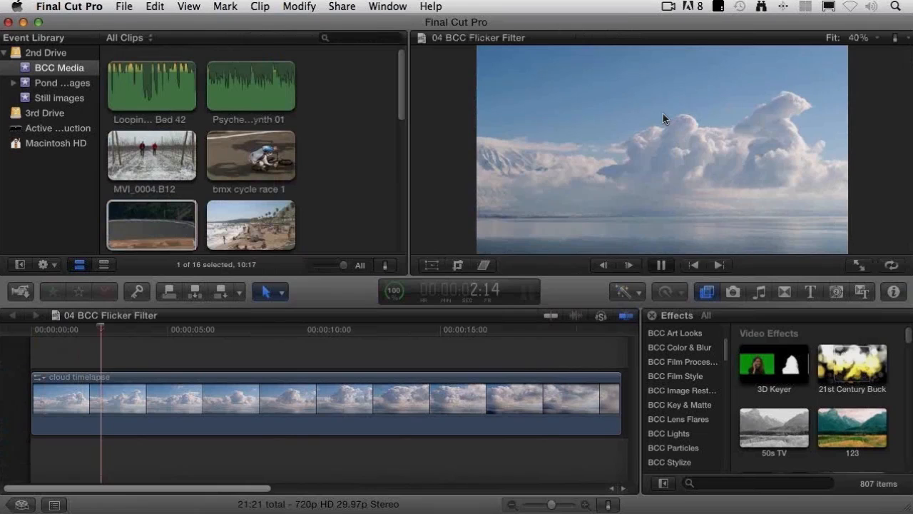
key(space)
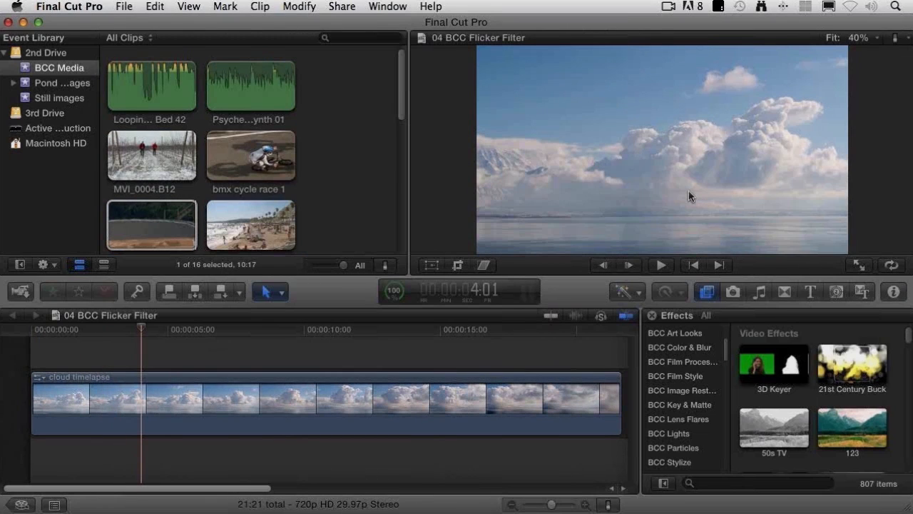
Step: Show the video scopes as a Luma waveform and enlarge the viewer area by hiding the Event Library and narrowing the event browser
click(389, 7)
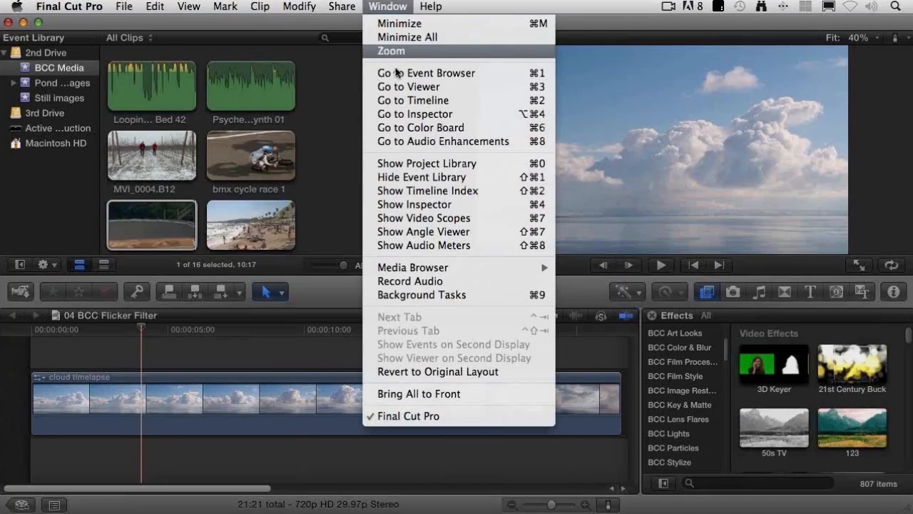
click(432, 218)
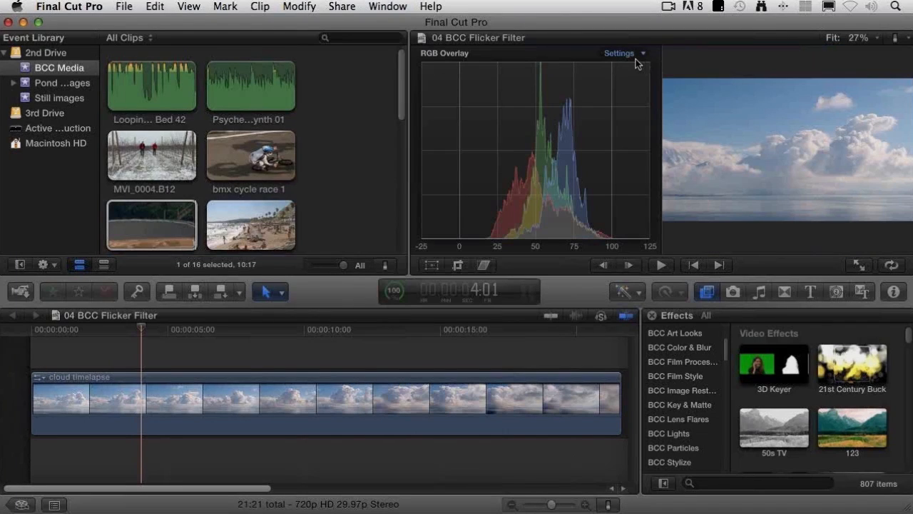
click(636, 58)
click(663, 101)
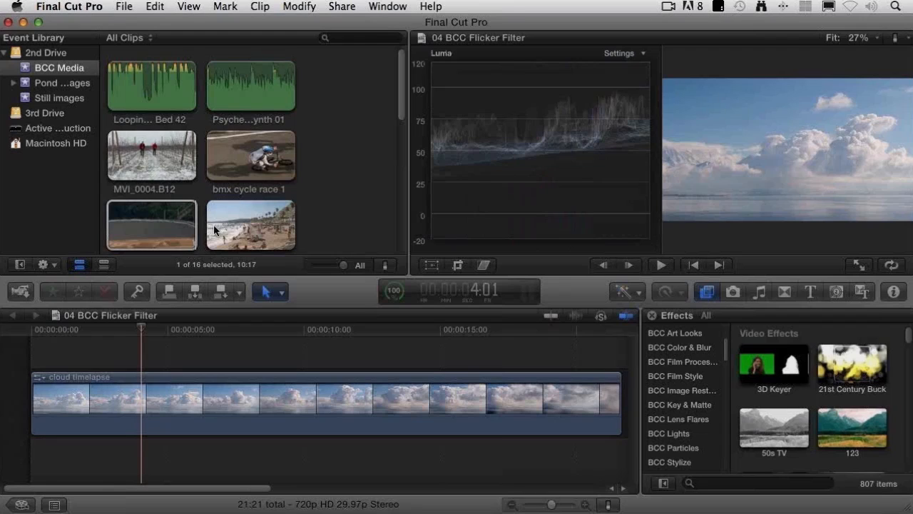
click(19, 266)
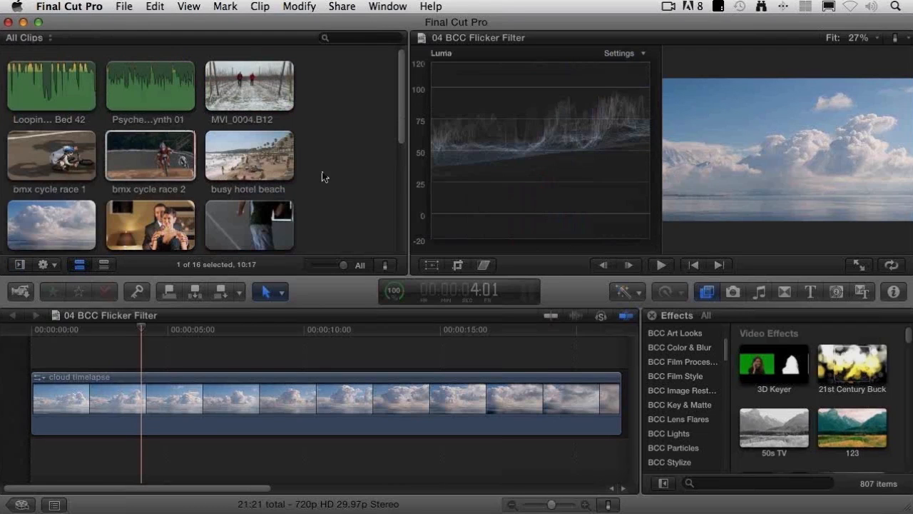
drag(409, 173, 286, 170)
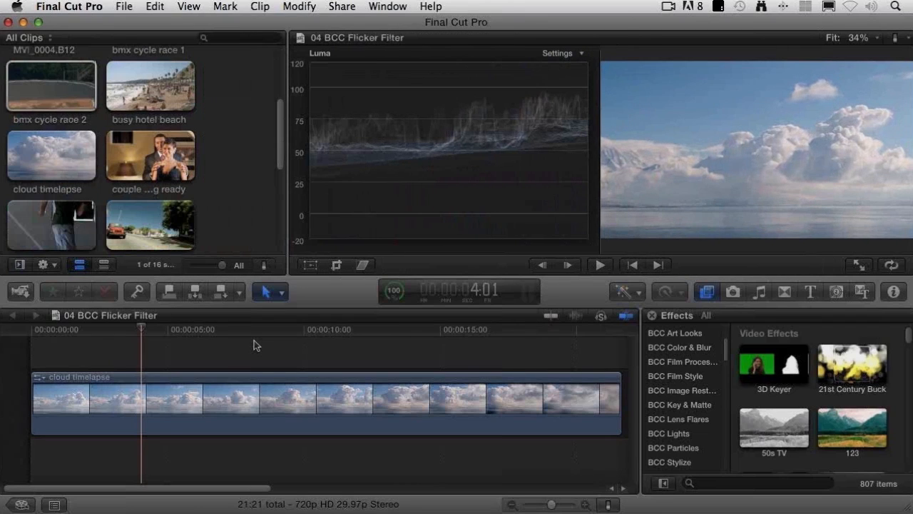
Step: Play the cloud timelapse from the project start while watching the Luma waveform for flicker
key(Home)
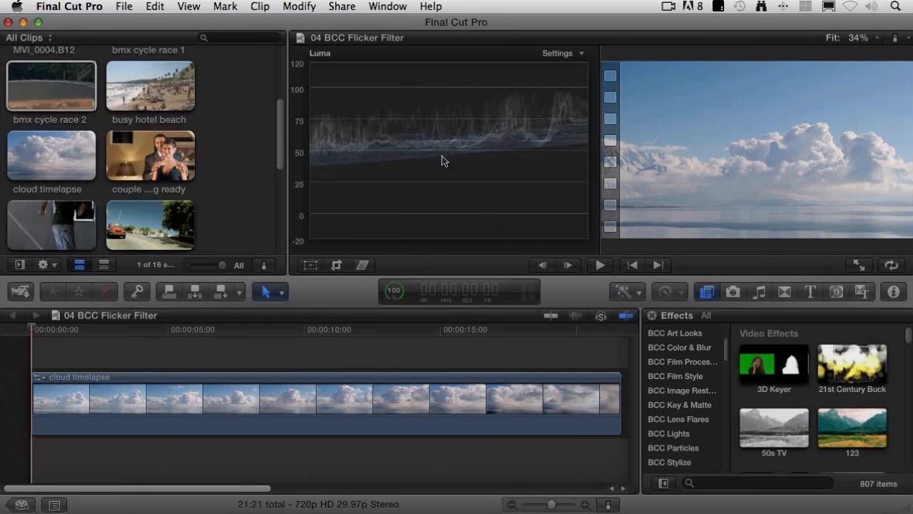
key(space)
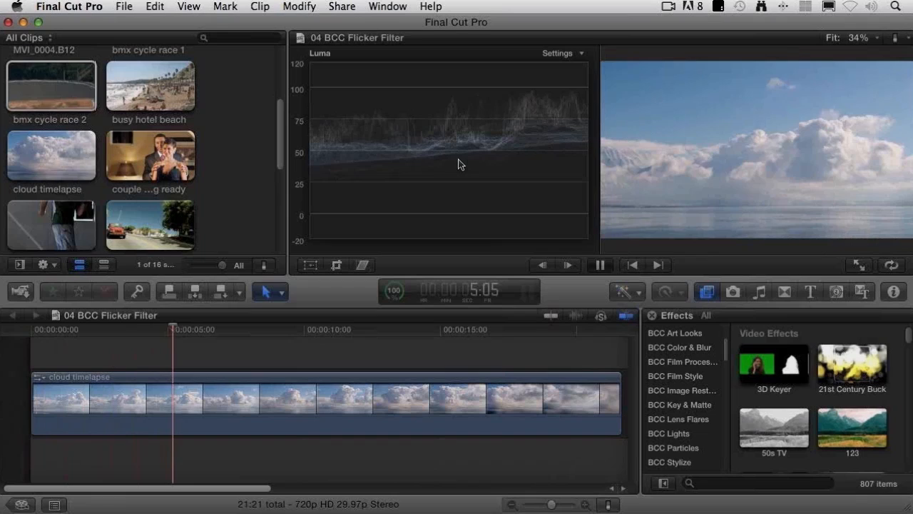
key(space)
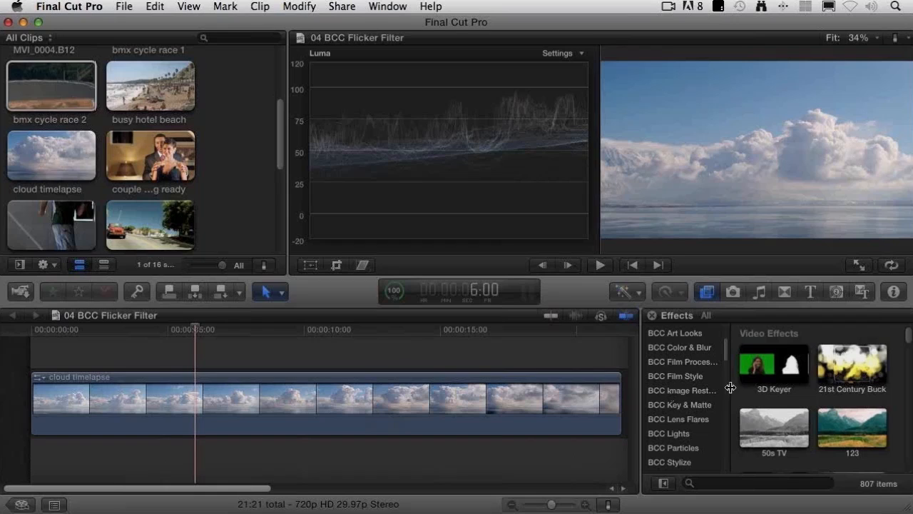
Step: Apply the BCC Flicker Fix Frame Analysis effect from BCC Image Restoration to the cloud timelapse clip
click(684, 394)
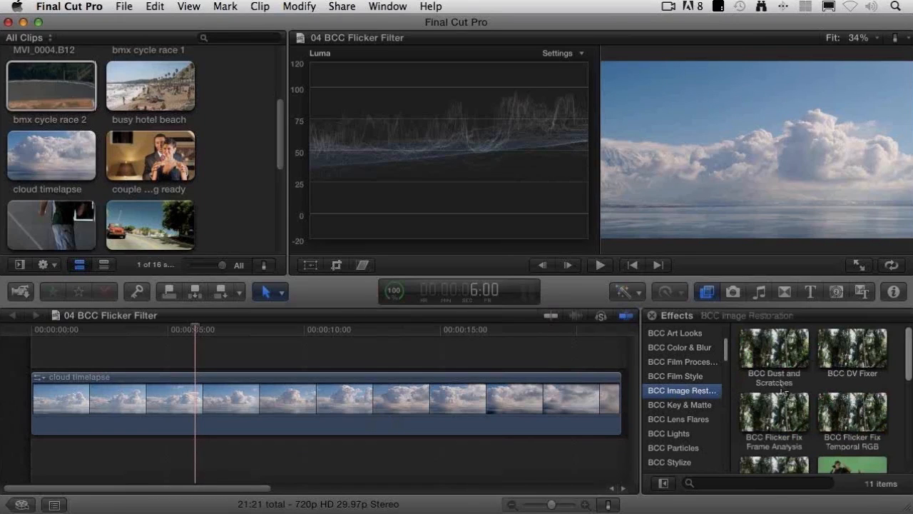
scroll(783, 387, down, 1)
scroll(783, 387, down, 5)
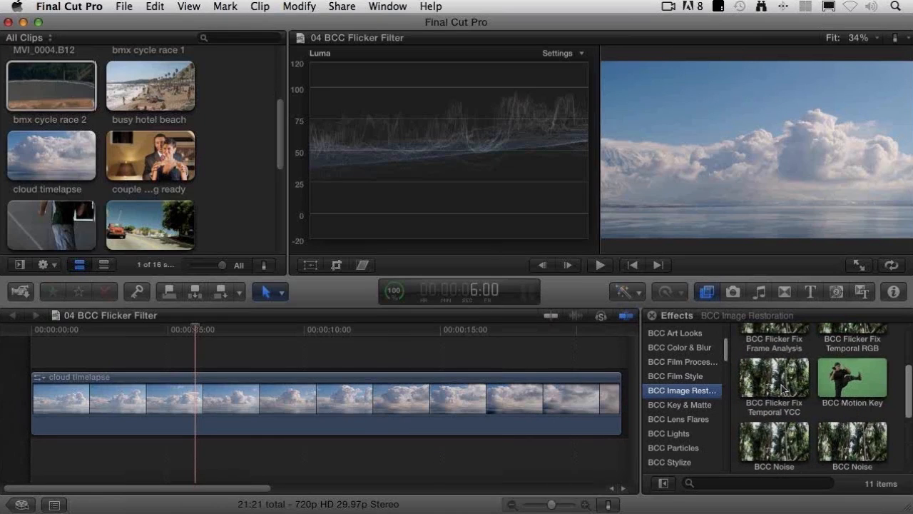
scroll(783, 389, up, 1)
scroll(783, 390, up, 2)
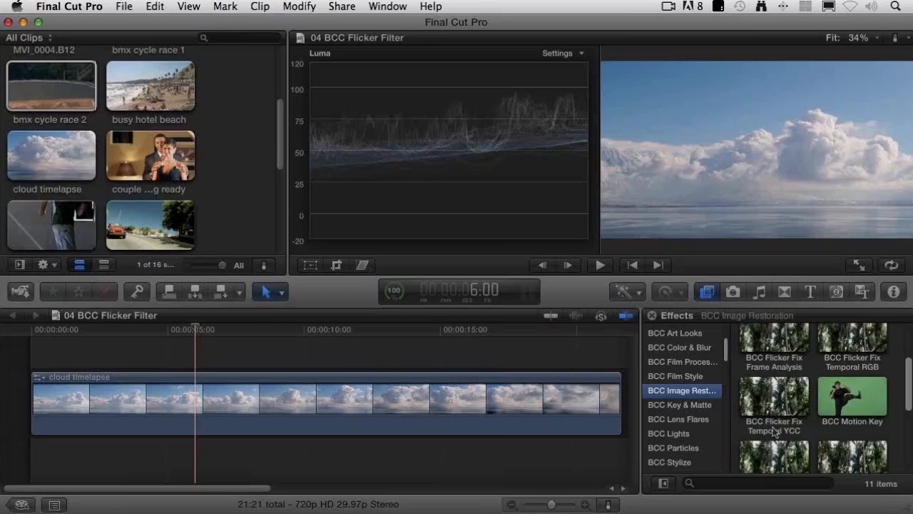
scroll(776, 367, up, 4)
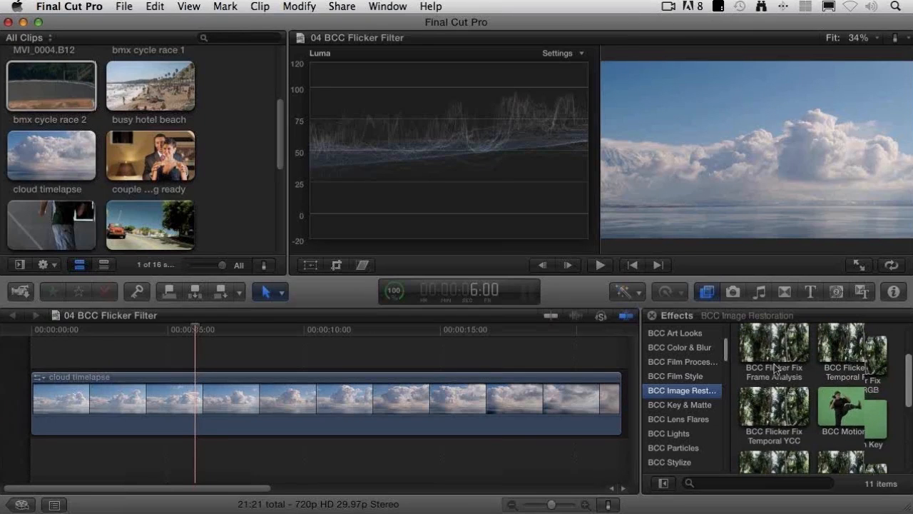
drag(780, 371, 214, 403)
Step: Inspect the cloud timelapse clip and set the flicker effect's Compare to Original option to Side By Side
click(894, 293)
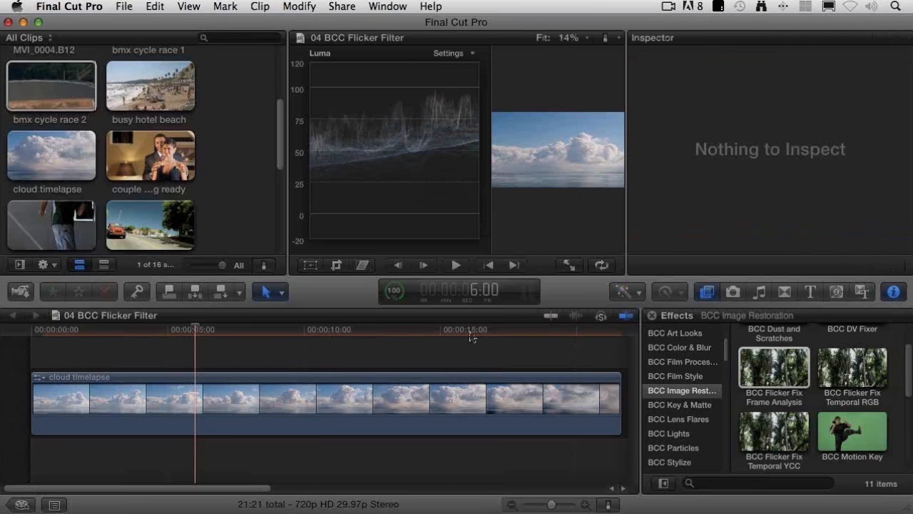
click(433, 415)
click(746, 127)
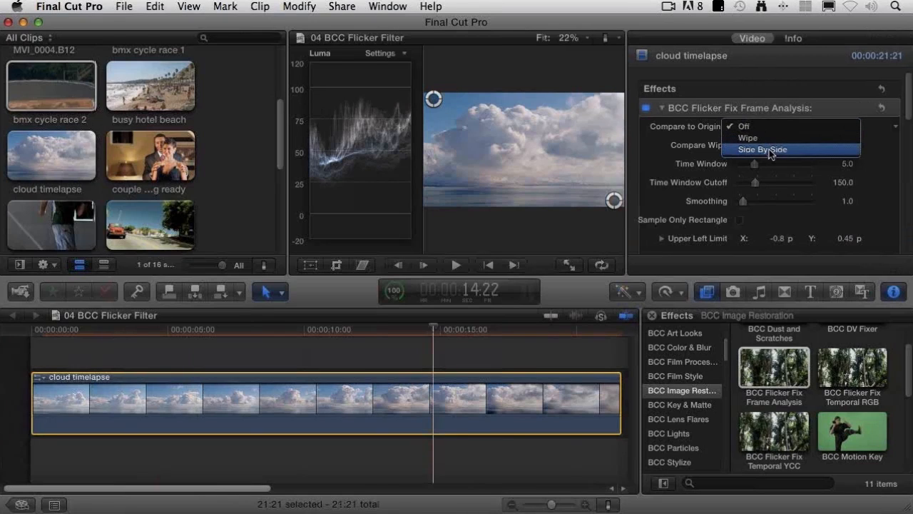
click(771, 152)
Step: Return the playhead to the project start and render the selected cloud timelapse clip
drag(154, 327, 31, 329)
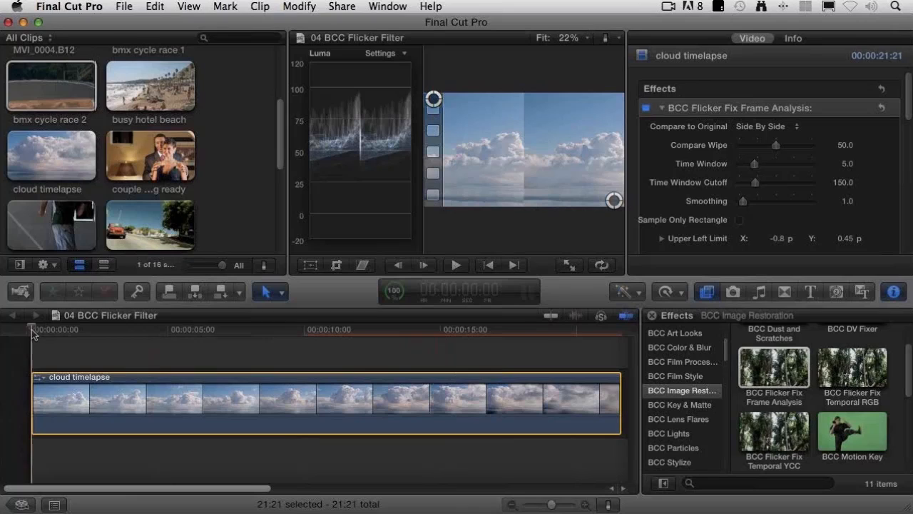
click(296, 5)
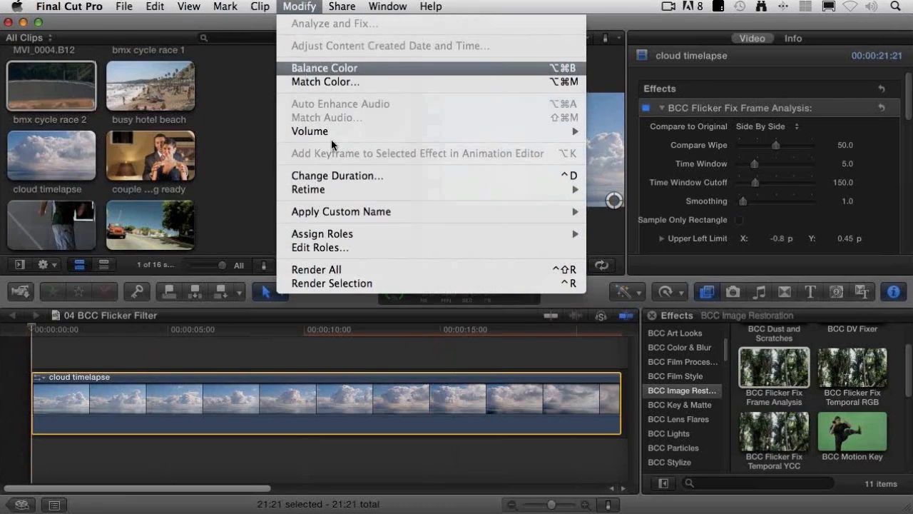
click(385, 283)
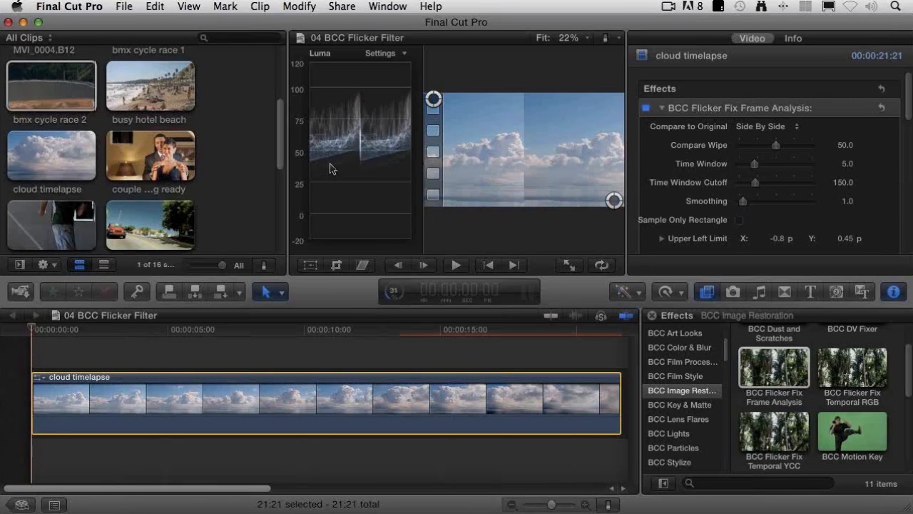
Step: Play the side-by-side comparison twice from the start, comparing flicker in both image halves and the Luma waveform
key(space)
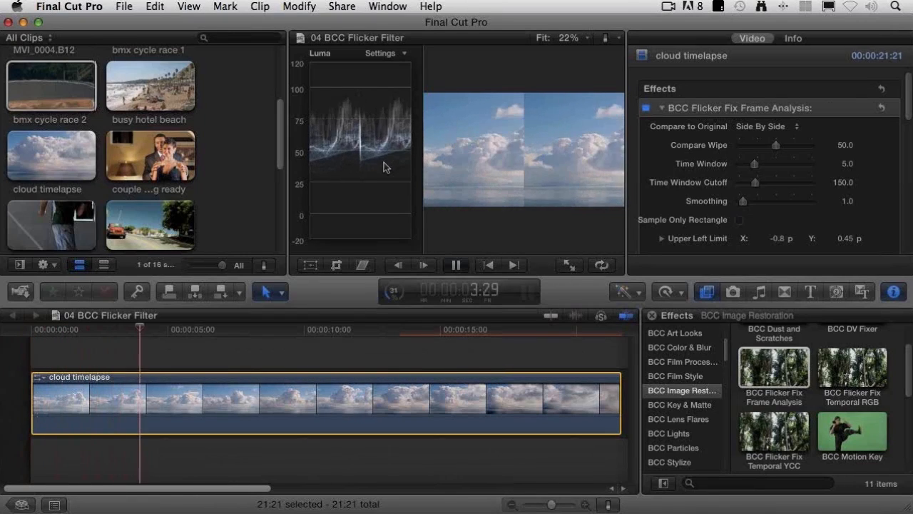
key(space)
drag(65, 331, 24, 330)
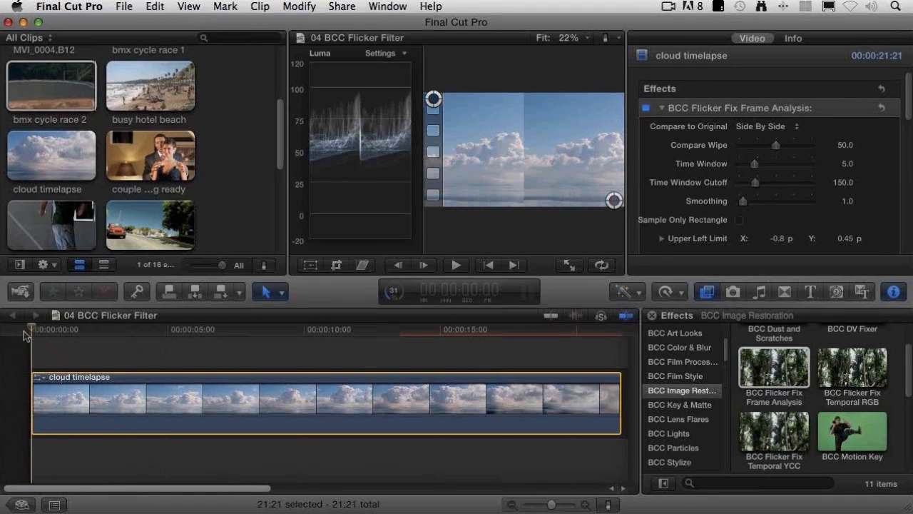
key(space)
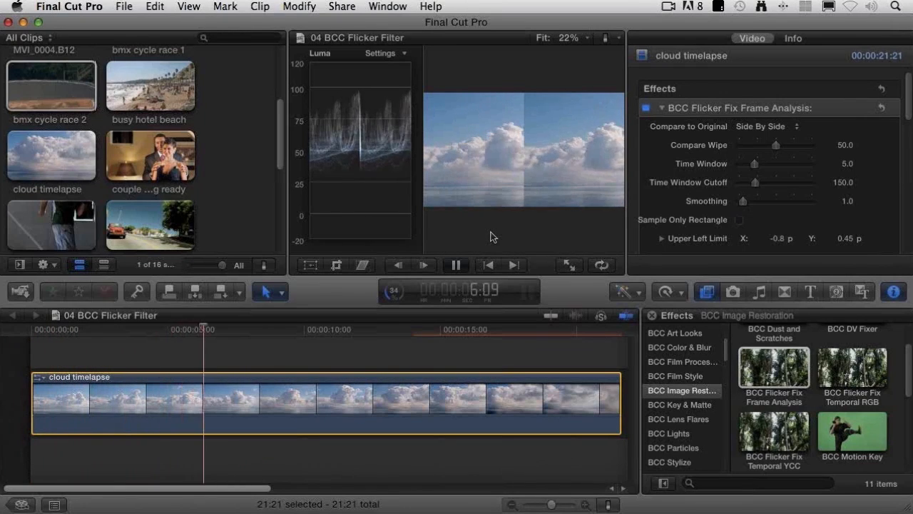
key(space)
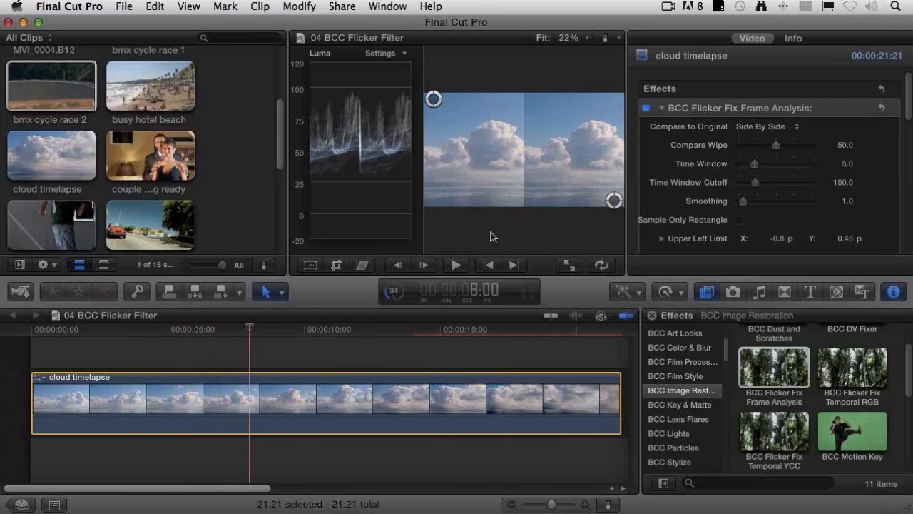
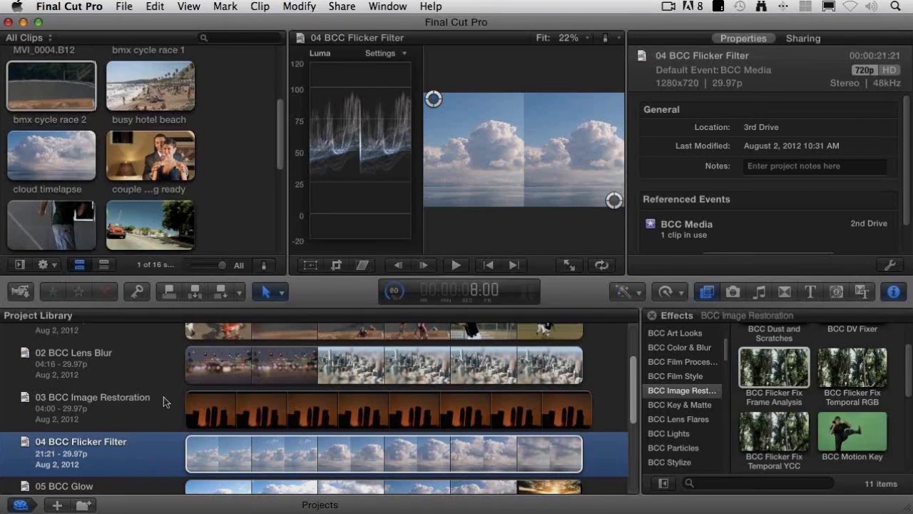
Step: Open the 05 BCC Glow project from the Project Library and hide the video scopes
scroll(164, 397, down, 4)
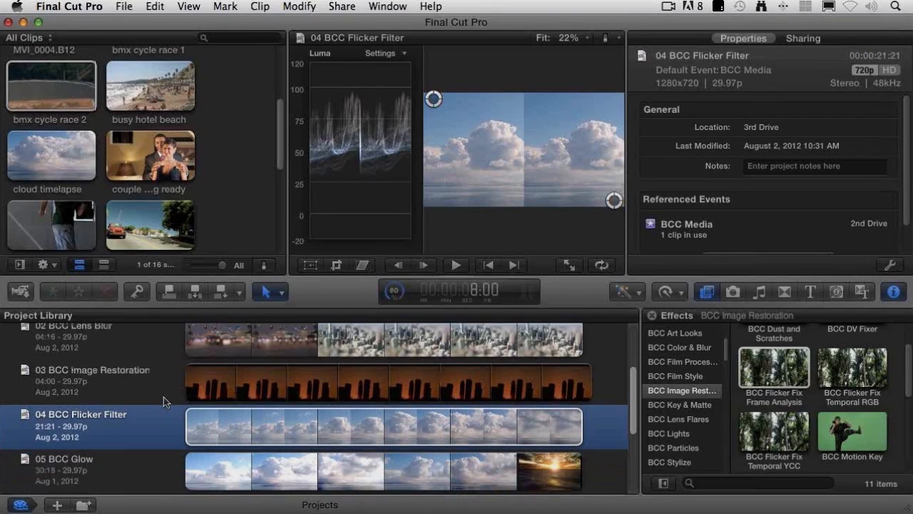
click(147, 421)
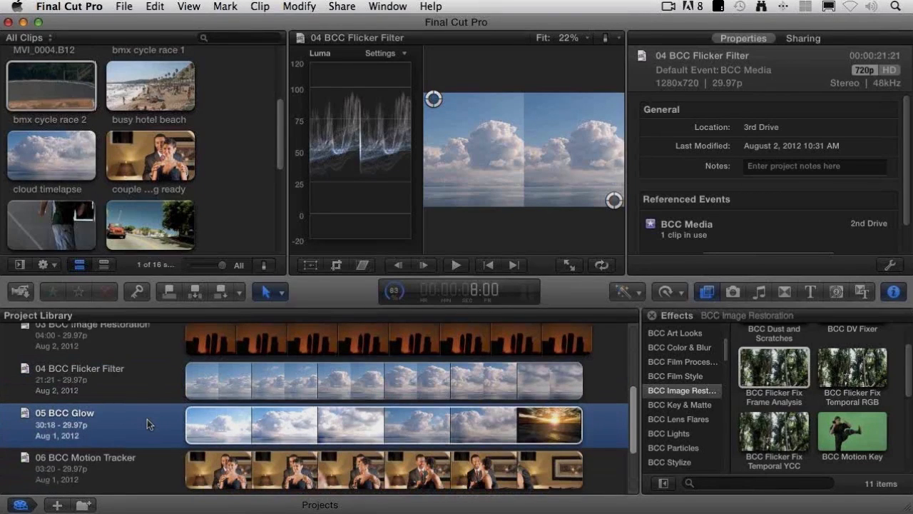
double_click(147, 421)
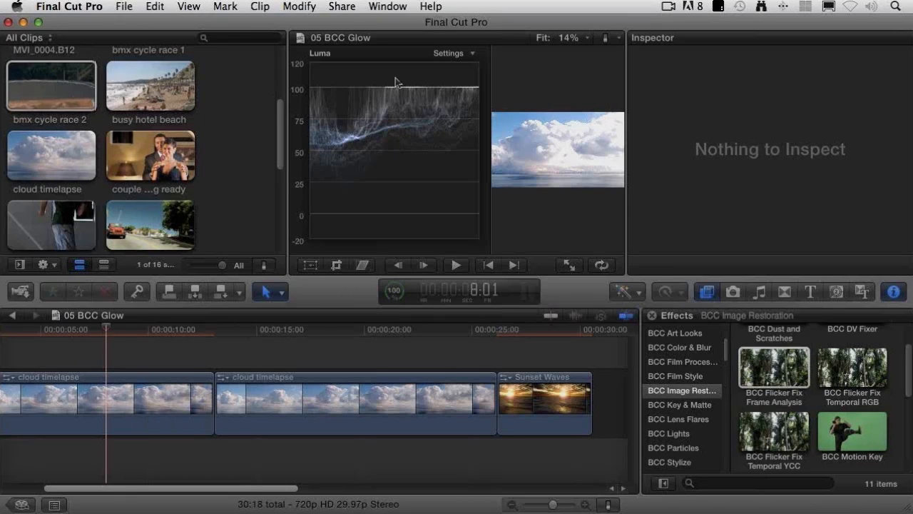
click(384, 7)
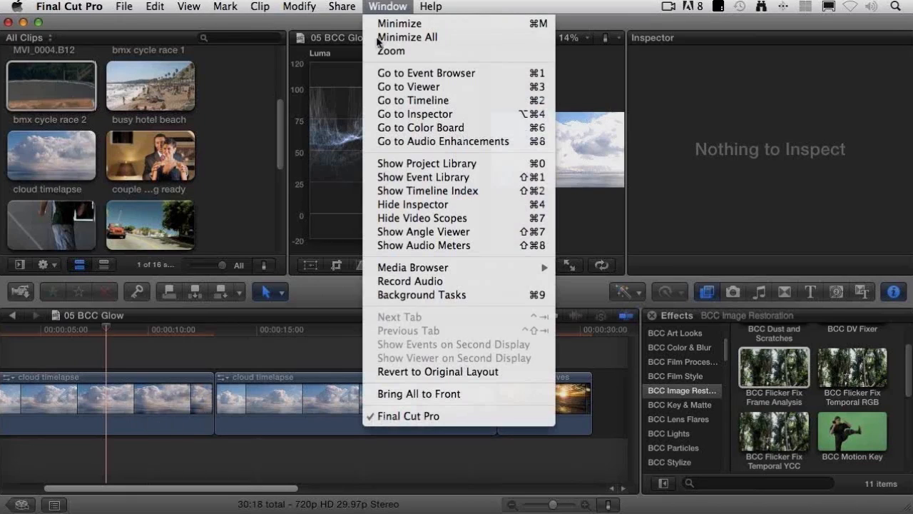
click(403, 218)
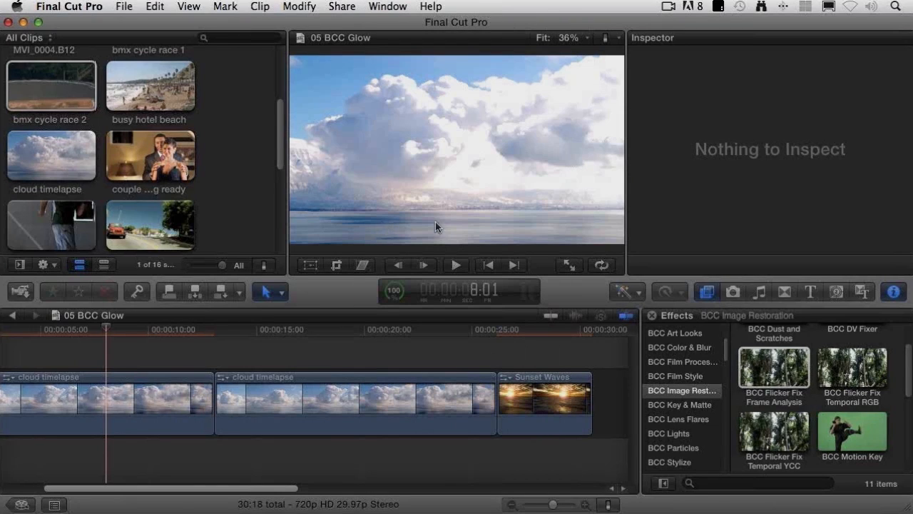
Step: Fit the whole project in the timeline and lower the first cloud timelapse clip's Glow Amount to 39.71
drag(96, 331, 89, 331)
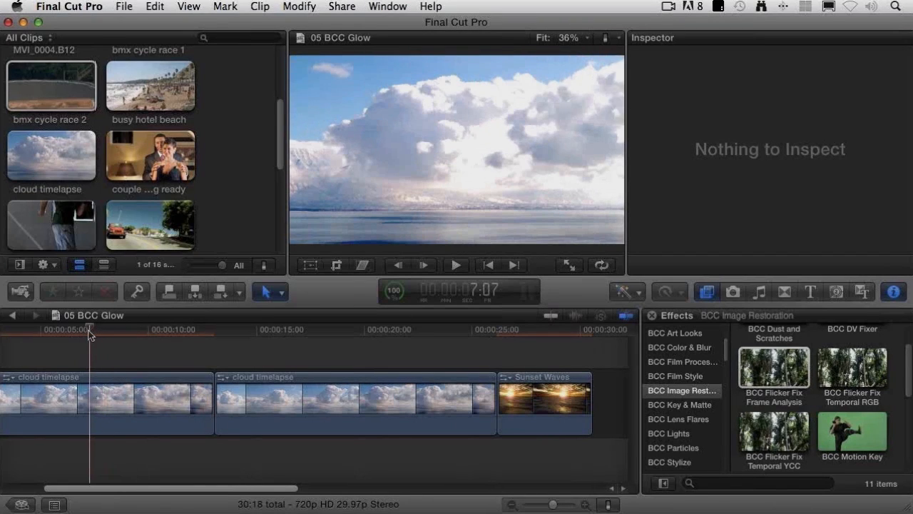
key(shift+z)
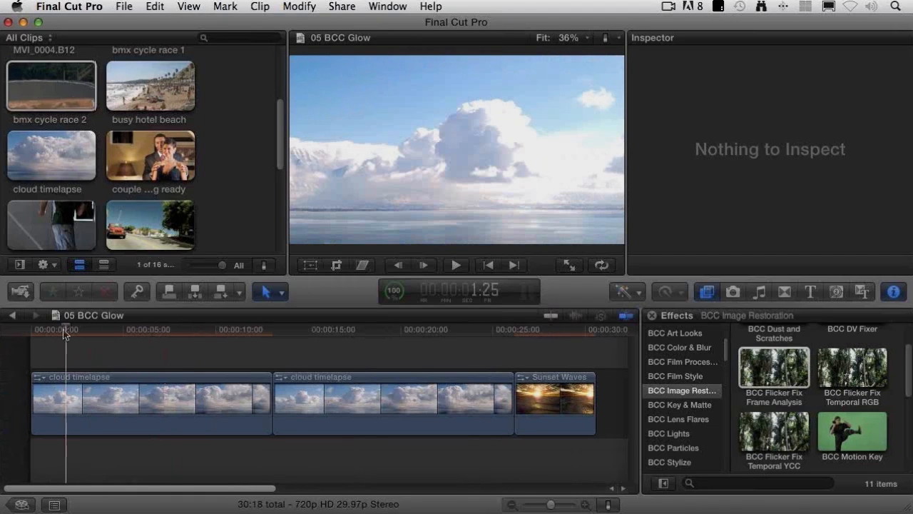
click(170, 425)
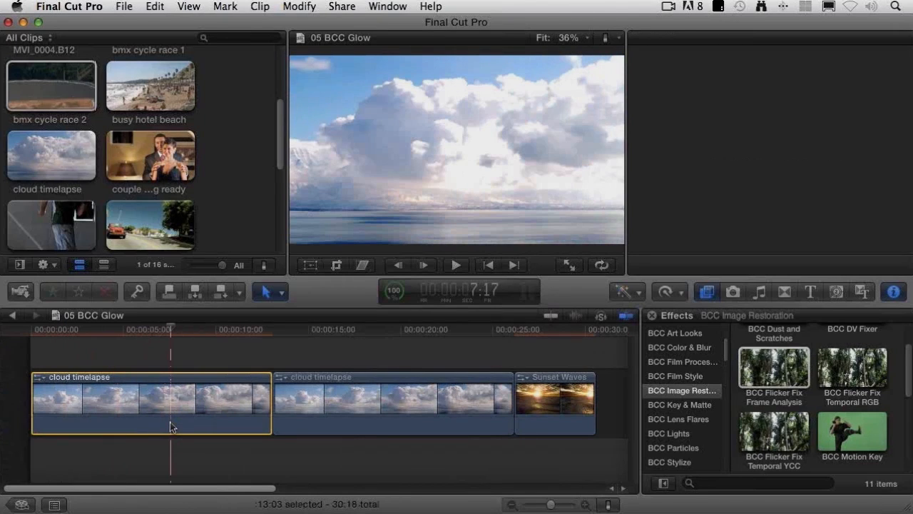
drag(813, 127, 761, 131)
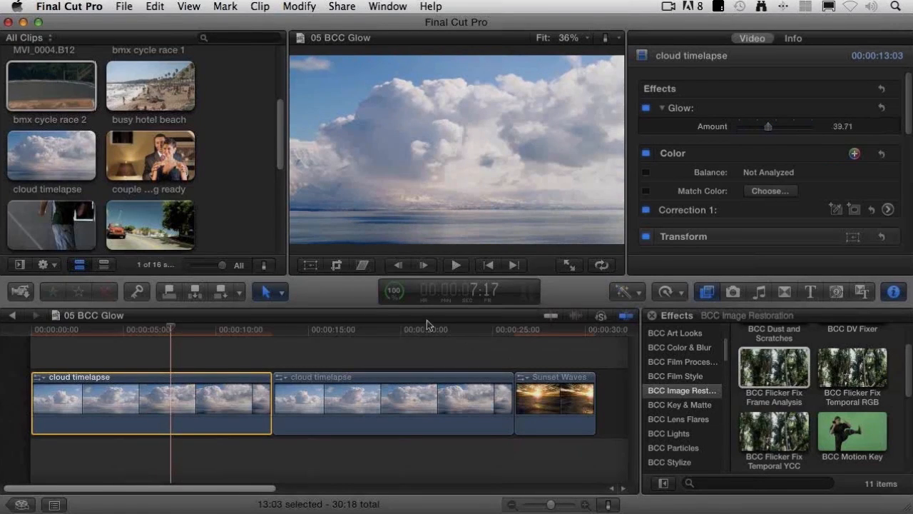
Step: Apply the BCC Film Glow effect from BCC Film Style to the second cloud timelapse clip
click(382, 333)
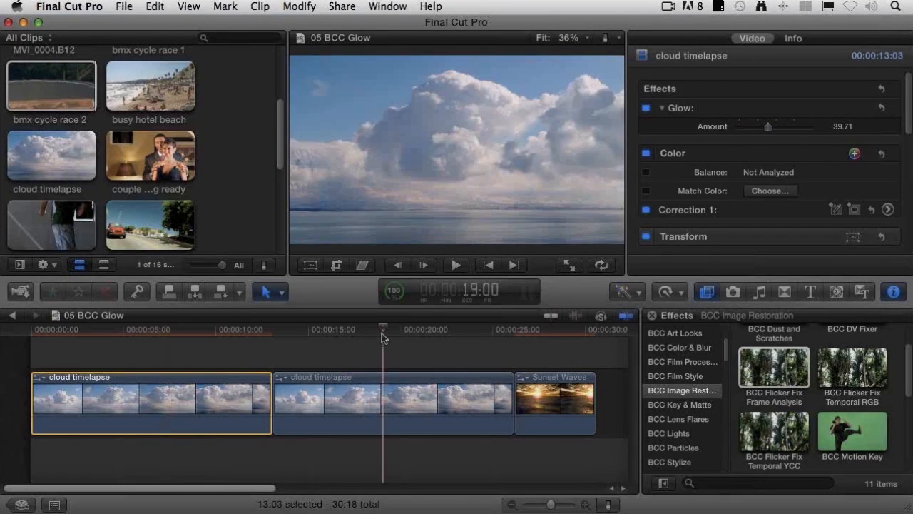
click(415, 416)
click(413, 418)
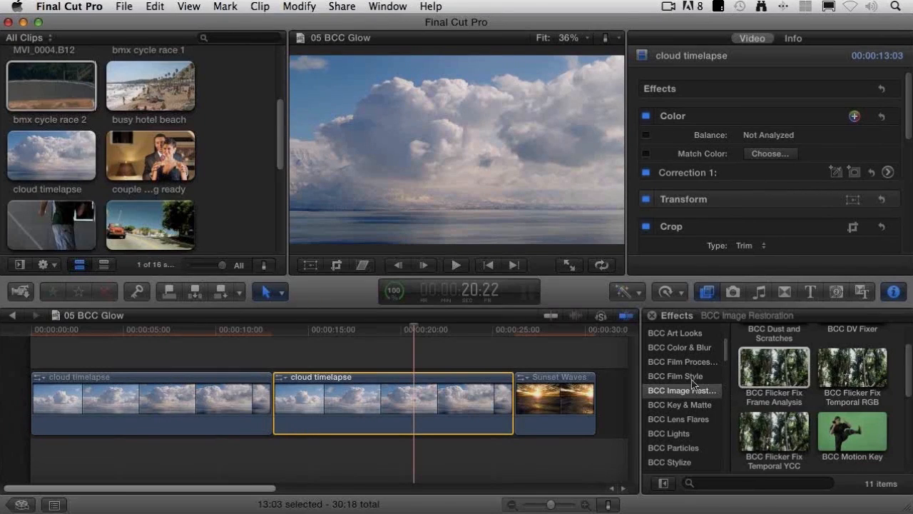
click(693, 378)
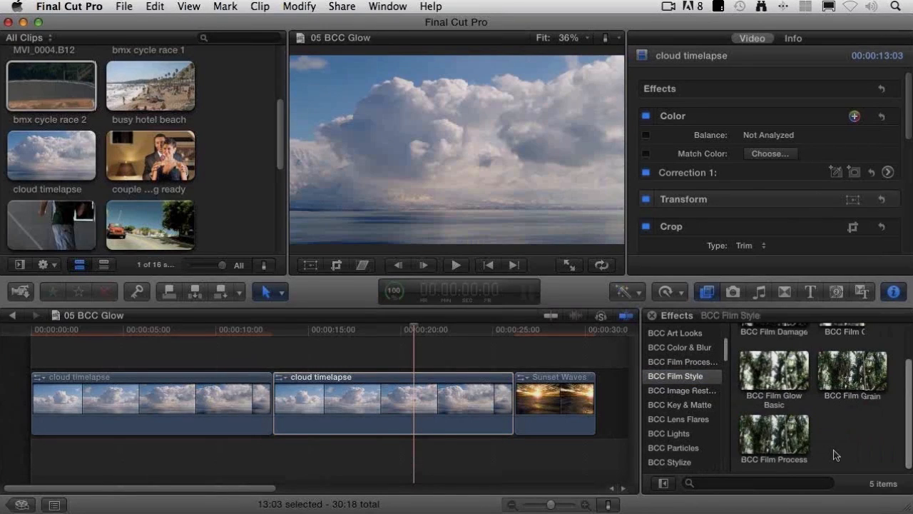
scroll(820, 400, up, 2)
drag(849, 347, 404, 405)
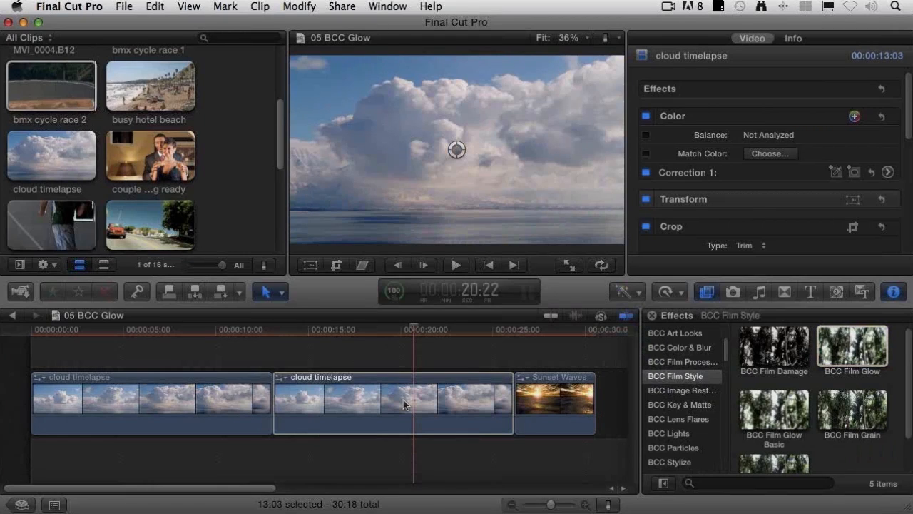
Step: Compare the glow on both cloud timelapse clips and set BCC Film Glow's Compare To Original to Wipe
click(209, 331)
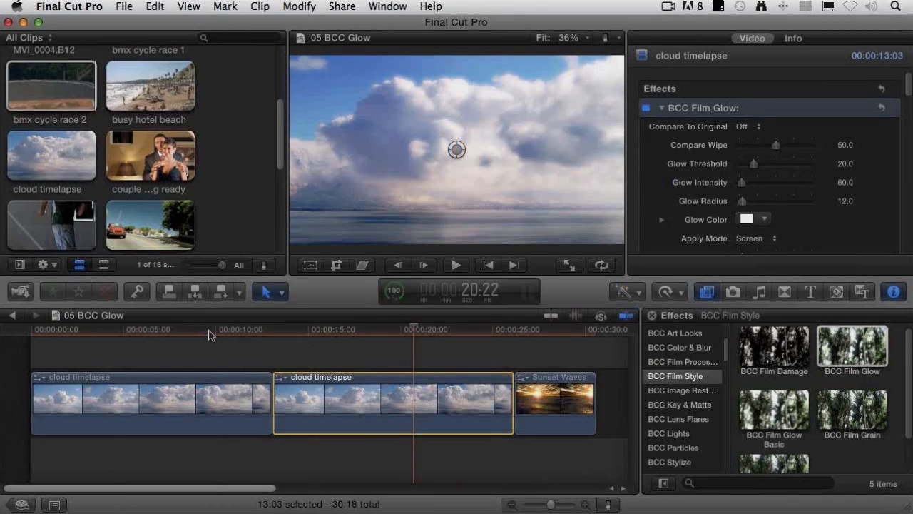
click(209, 332)
click(344, 332)
click(405, 332)
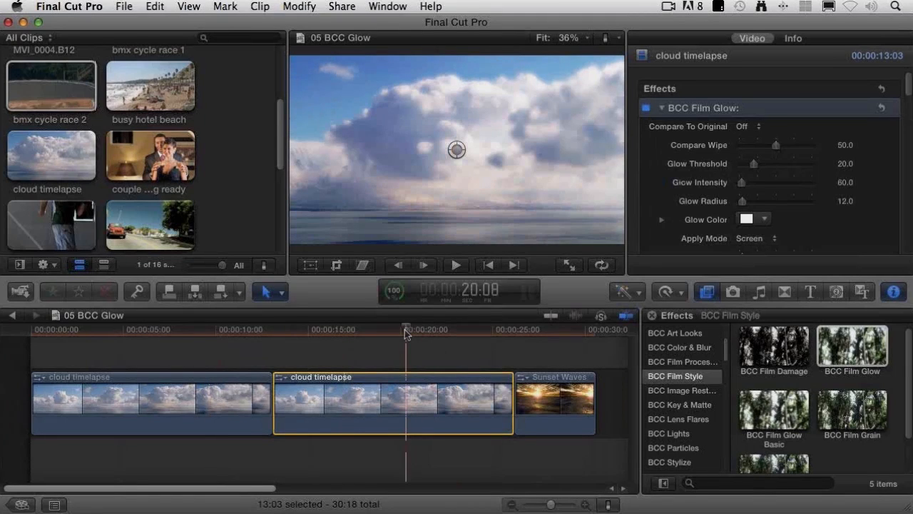
click(747, 129)
click(749, 138)
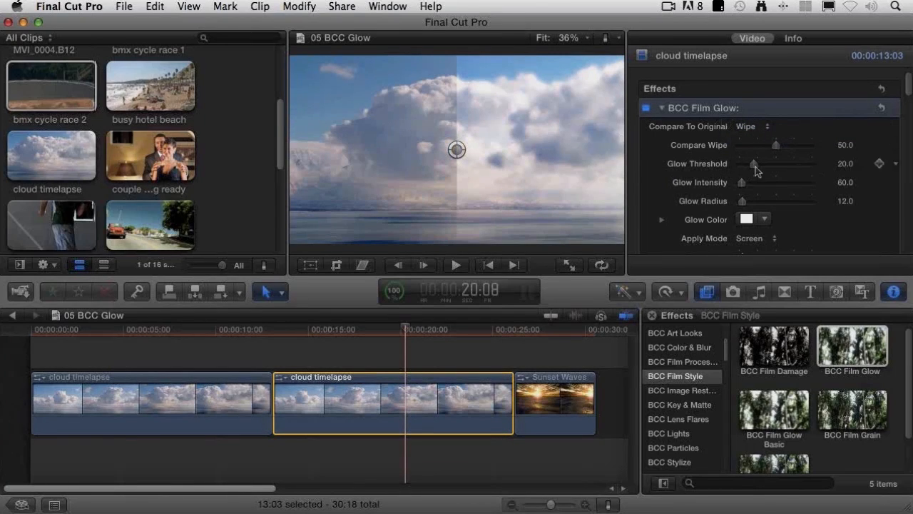
Step: Try adjusting BCC Film Glow's Glow Threshold and Glow Radius, resetting the effect after each trial
mouse_move(753, 163)
mouse_down()
mouse_move(769, 167)
mouse_move(744, 169)
mouse_move(754, 170)
mouse_up()
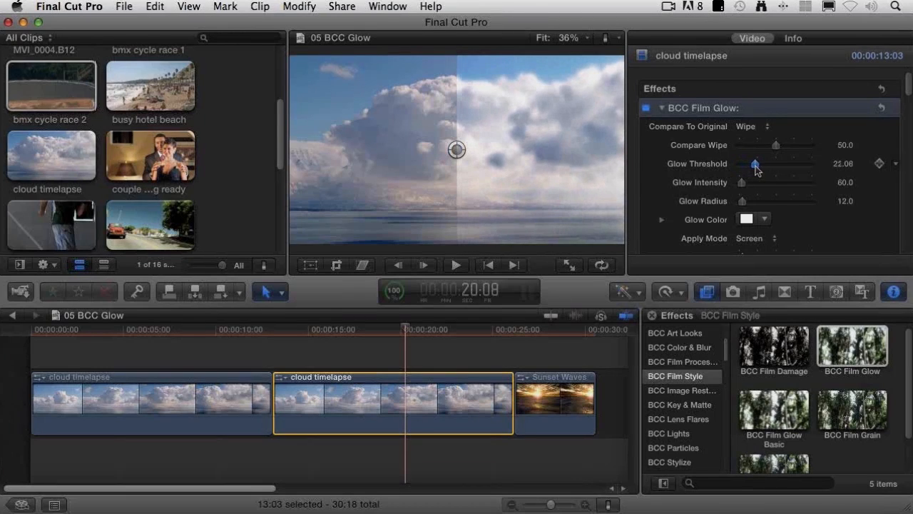
click(882, 109)
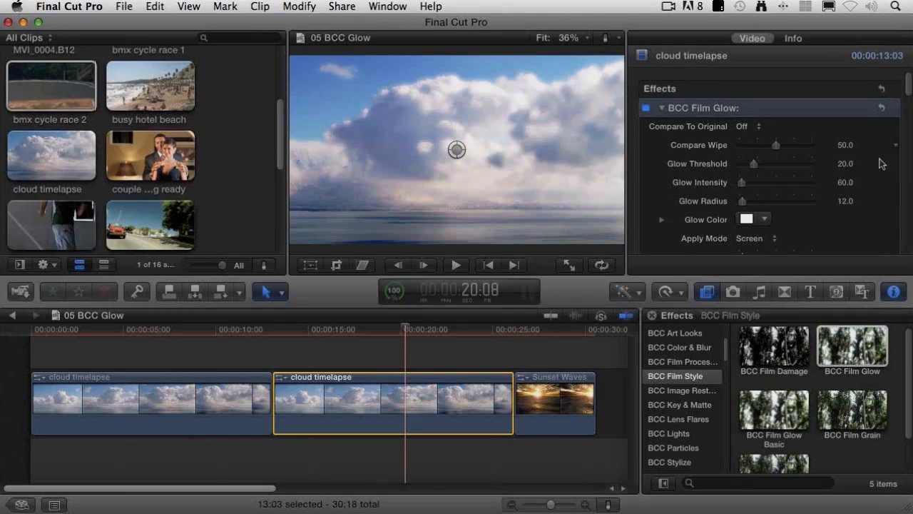
drag(743, 203, 765, 205)
click(882, 108)
Step: Try green, purple and orange as the BCC Film Glow's Glow Color, and restore it to white
click(747, 221)
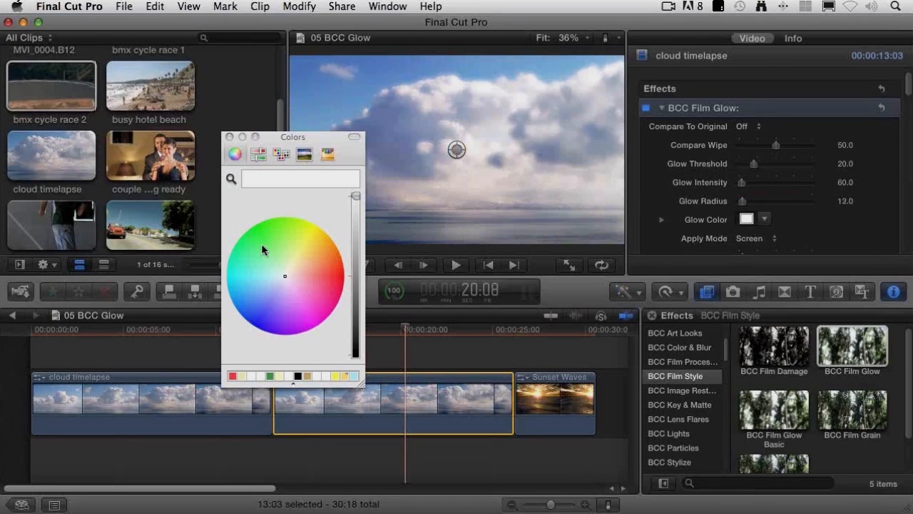
click(262, 245)
click(259, 254)
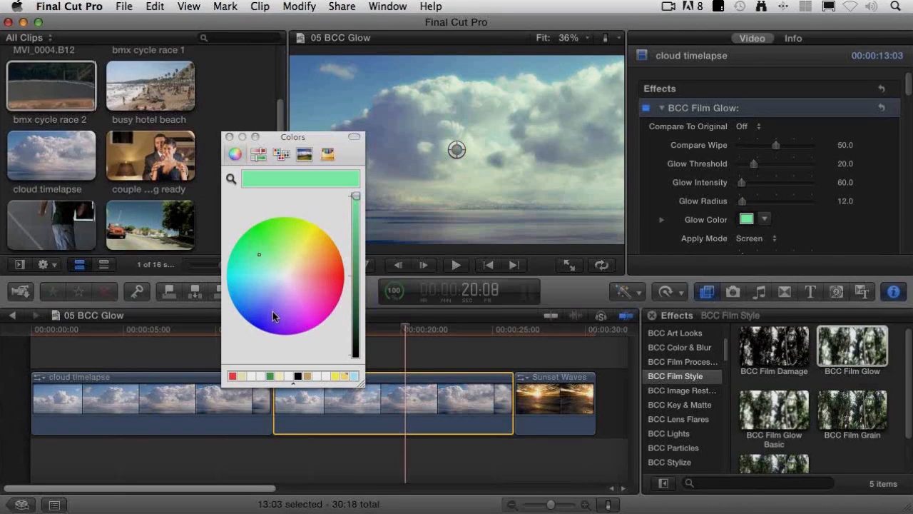
click(273, 311)
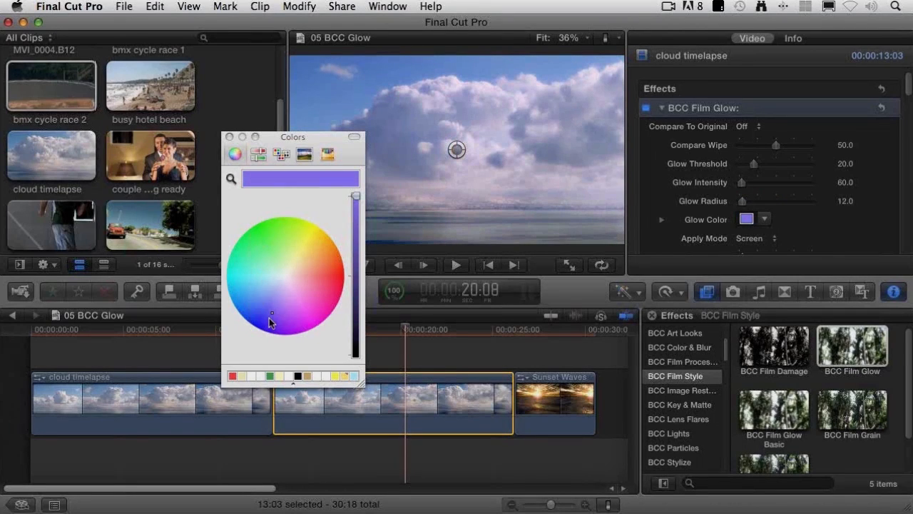
click(271, 317)
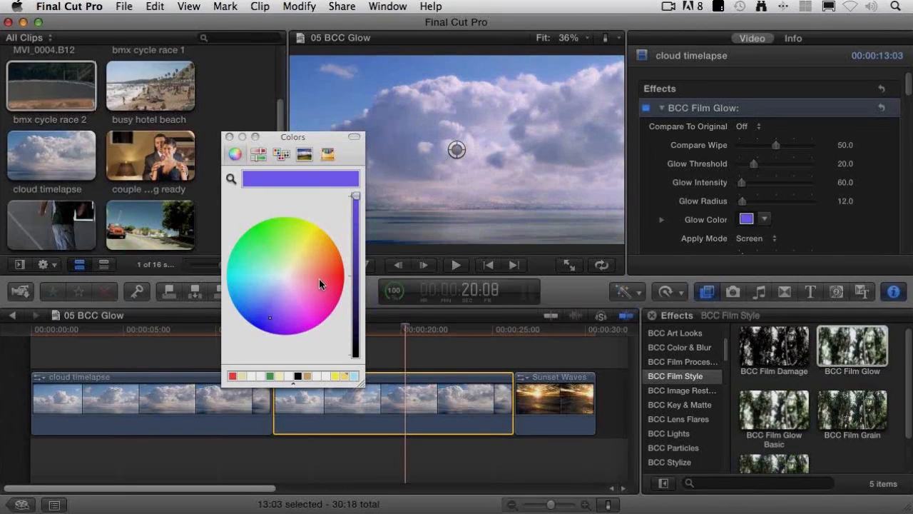
click(321, 249)
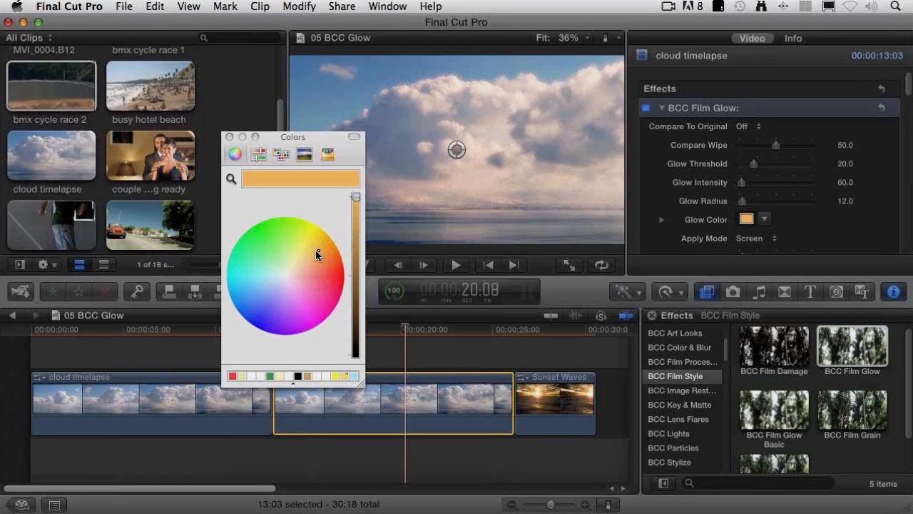
click(256, 236)
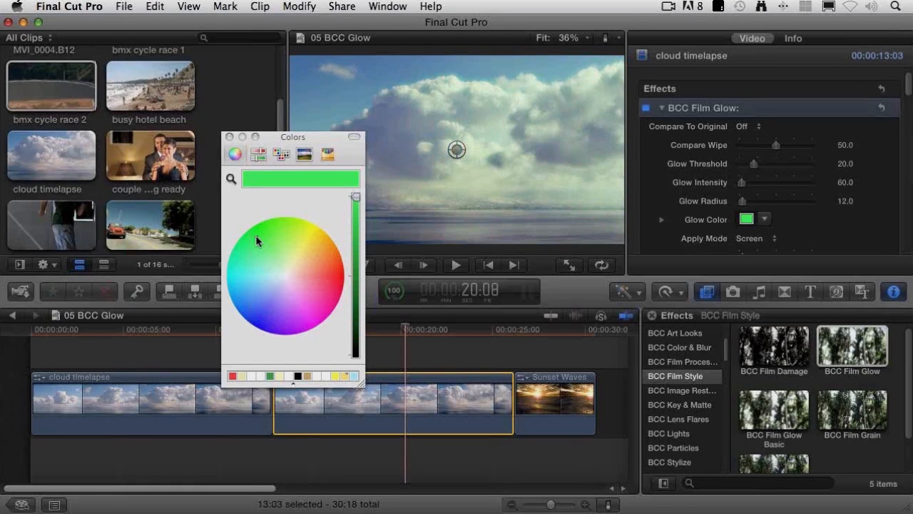
click(325, 377)
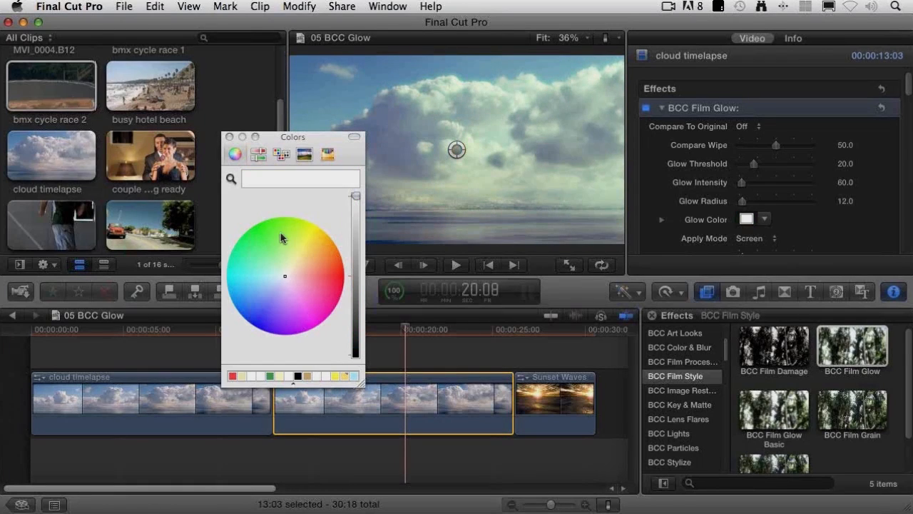
click(228, 136)
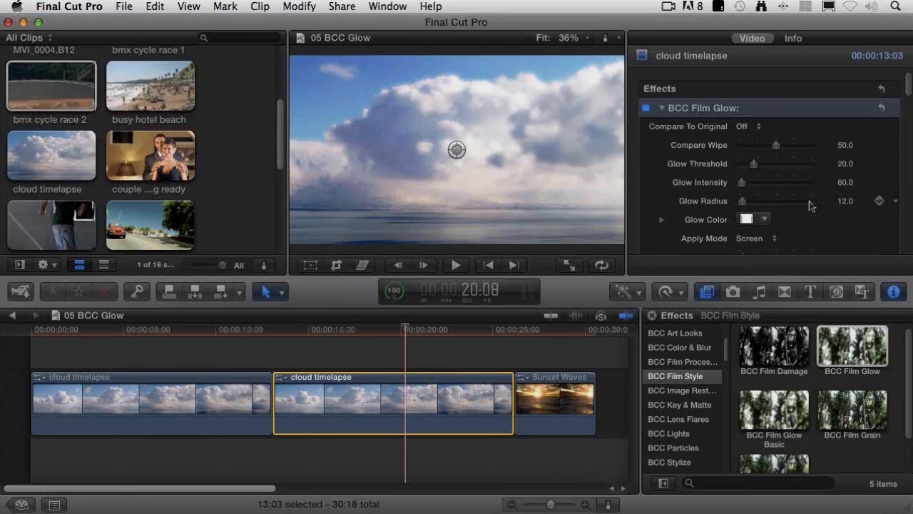
Step: Examine the remaining BCC Film Glow parameters, from Apply Mode and RGB scaling to alpha, mix, flicker and Source Region
scroll(871, 202, down, 3)
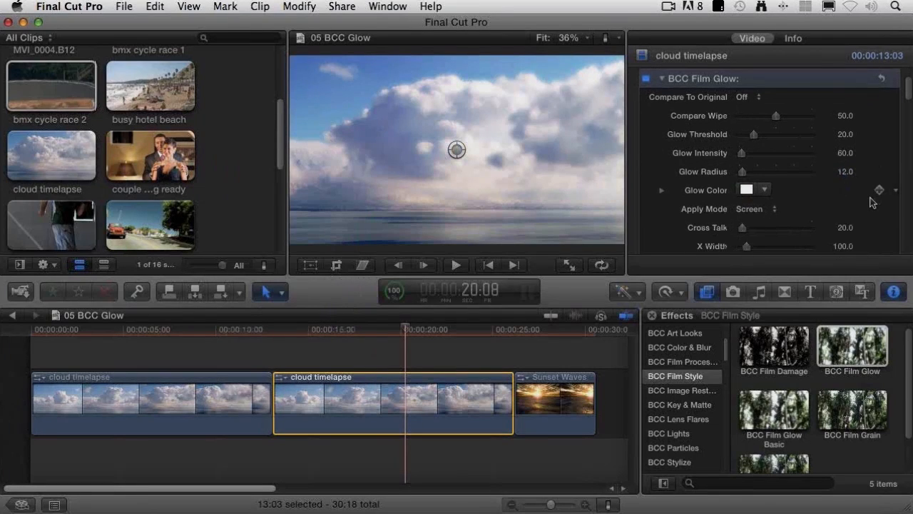
scroll(872, 202, down, 2)
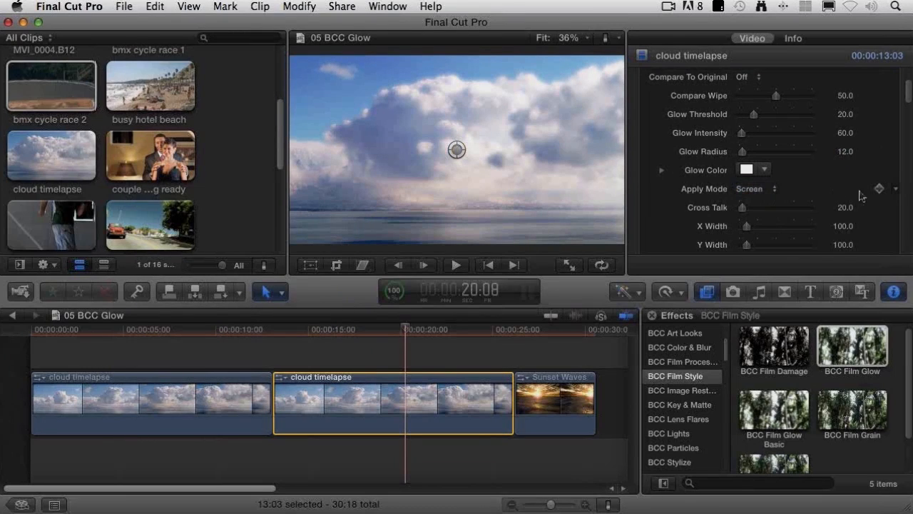
scroll(665, 199, down, 1)
scroll(663, 193, down, 5)
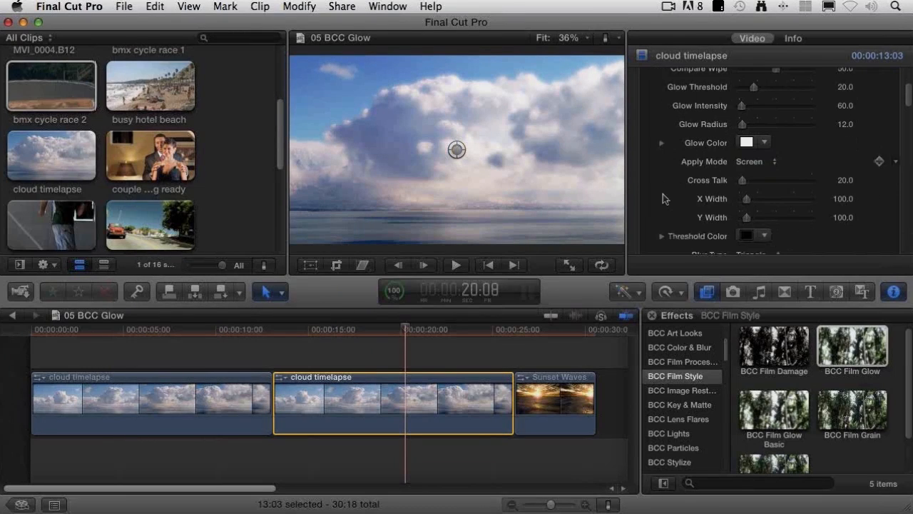
scroll(663, 194, down, 3)
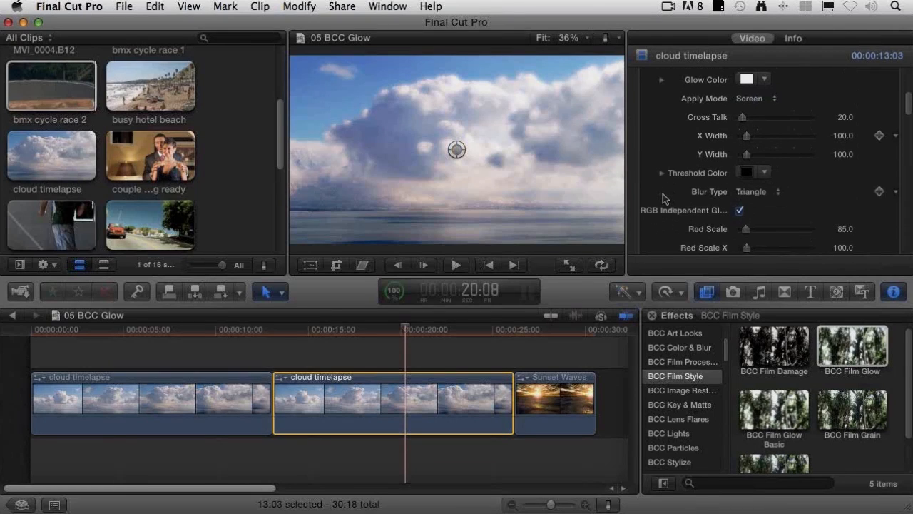
scroll(663, 197, down, 3)
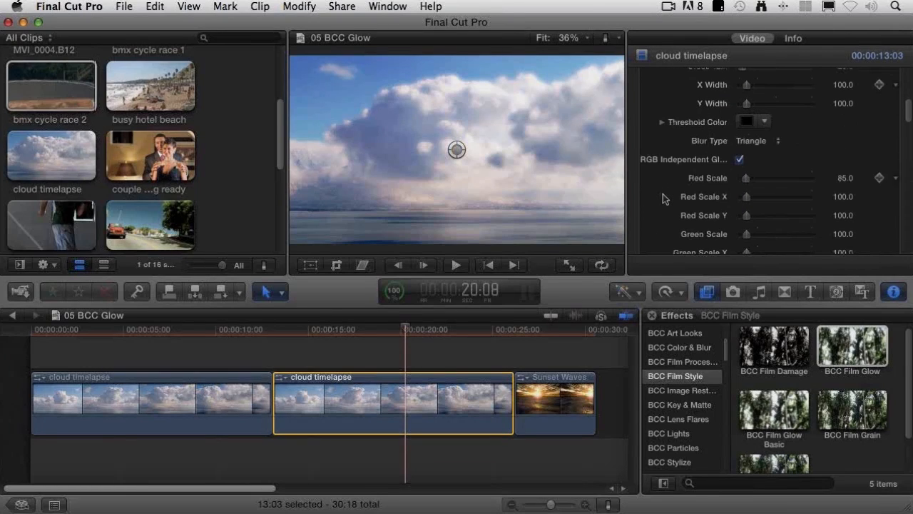
scroll(689, 205, down, 8)
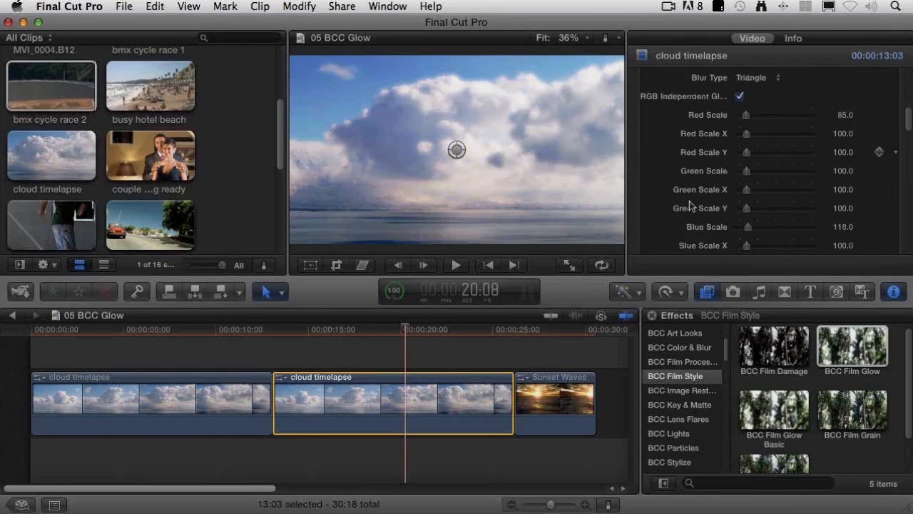
scroll(685, 205, down, 10)
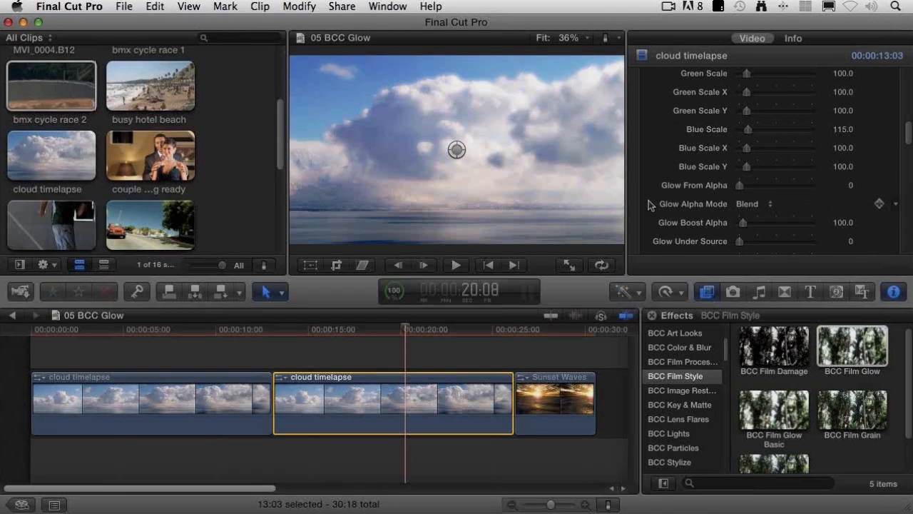
scroll(651, 204, down, 2)
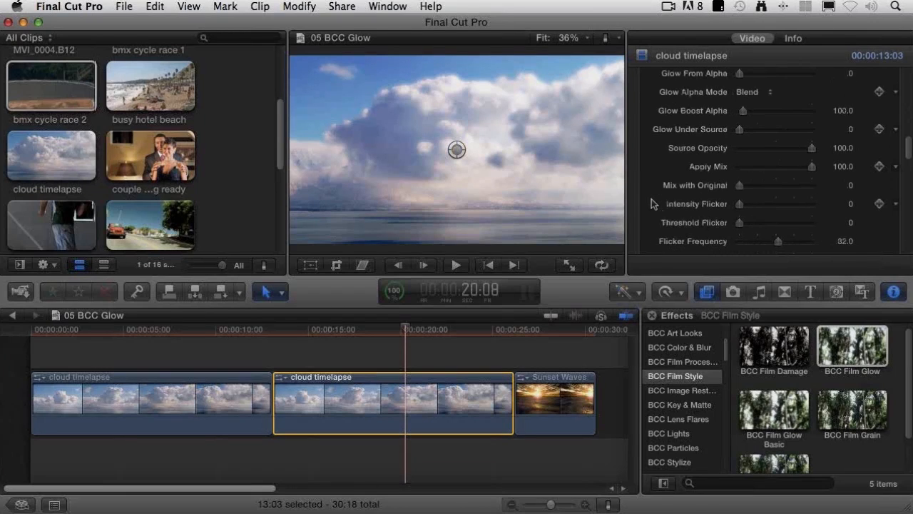
scroll(651, 198, down, 1)
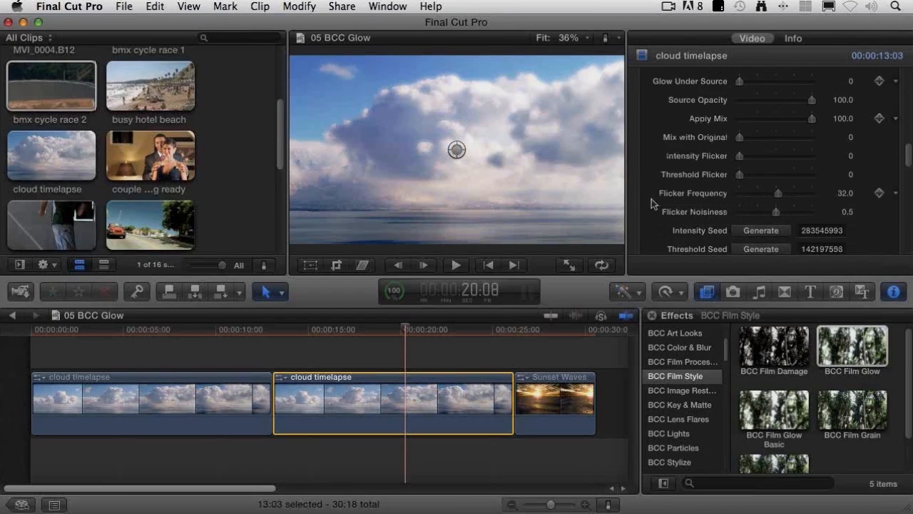
scroll(683, 202, down, 1)
scroll(683, 199, down, 8)
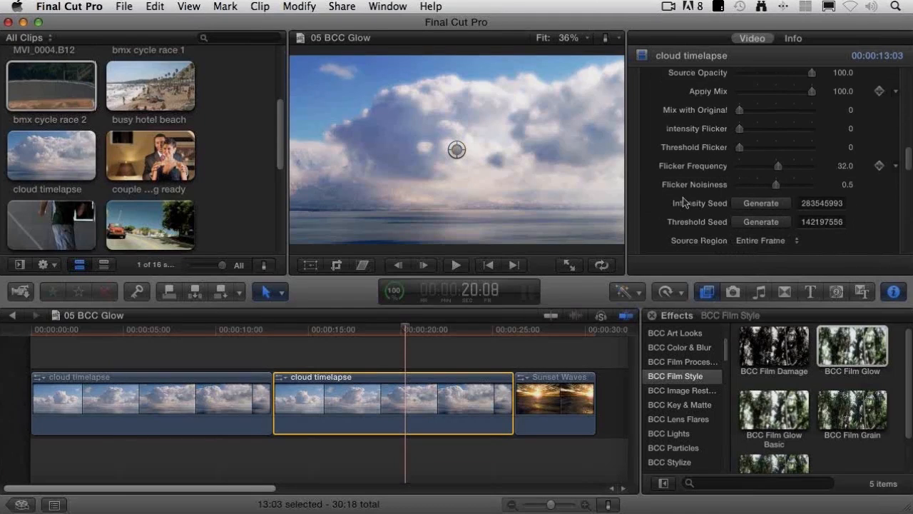
Step: Try Circle as the BCC Film Glow's Source Region, moving its region point over the clouds on the far side and back near the centre
click(794, 132)
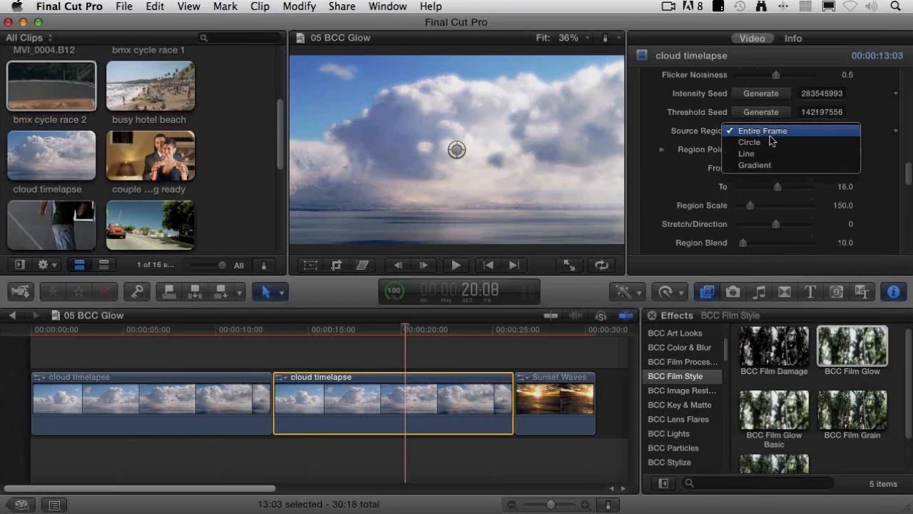
click(765, 143)
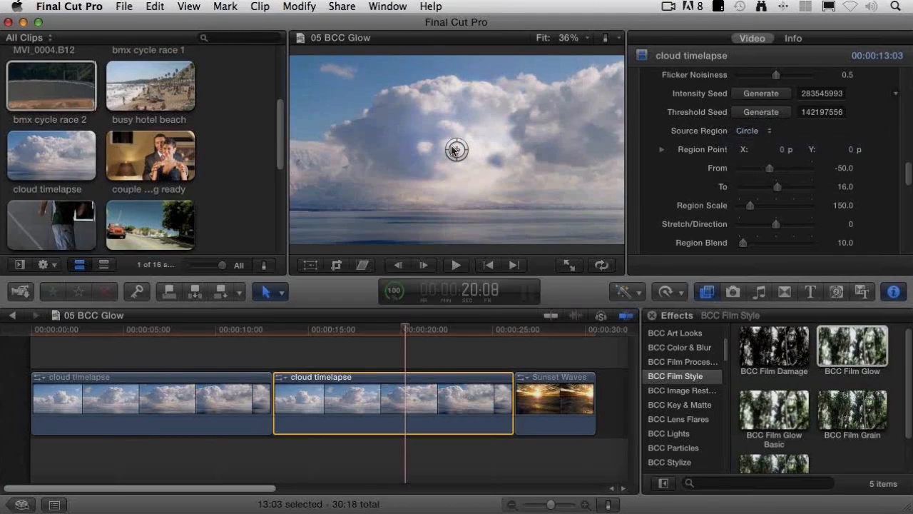
drag(453, 150, 579, 134)
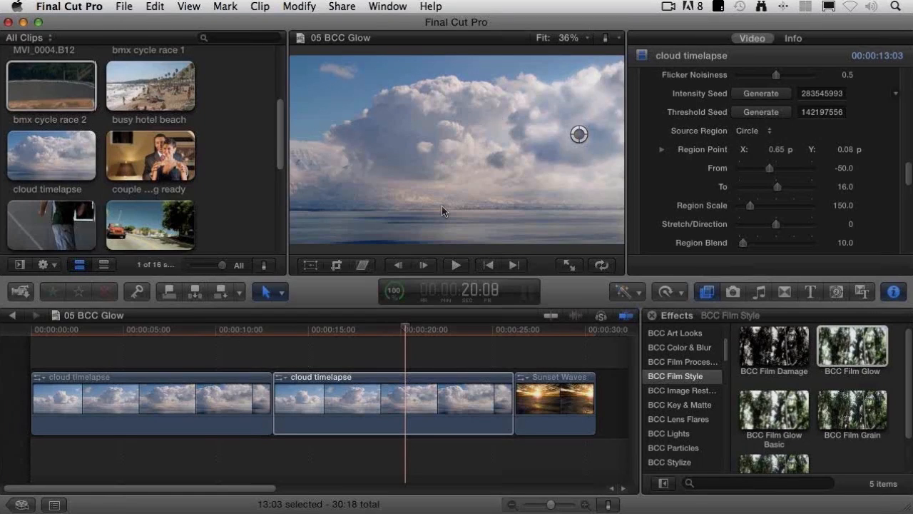
drag(584, 135, 465, 139)
Step: Try Line as the Source Region, lower the region point to Y -0.1, and vary Stretch/Direction before restoring it to 0
click(747, 130)
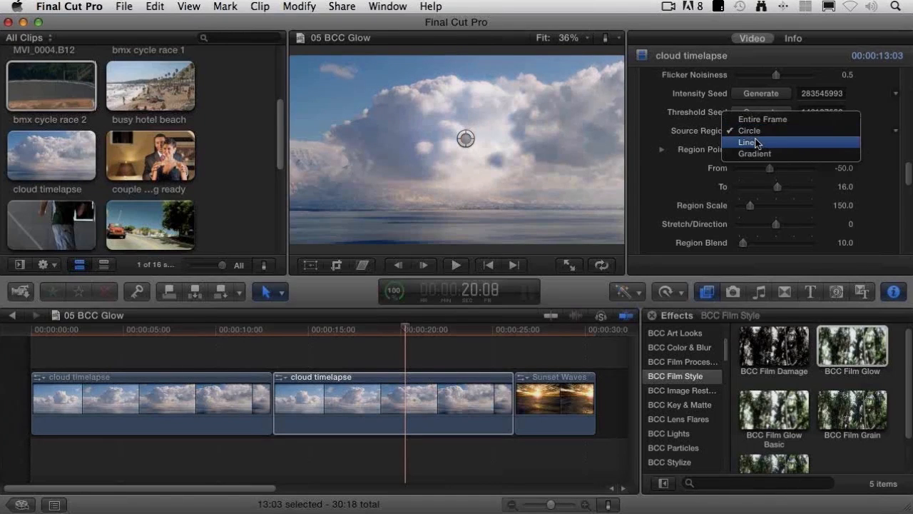
click(755, 141)
drag(465, 138, 466, 169)
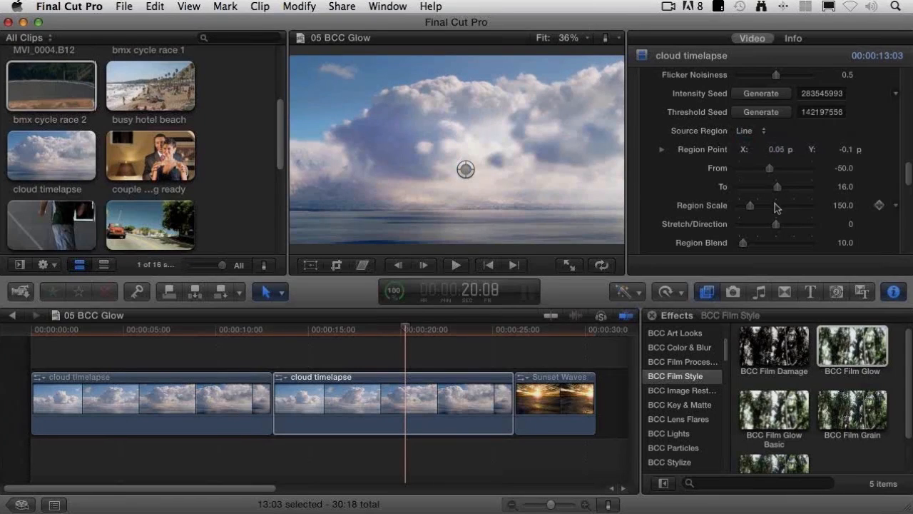
drag(776, 224, 791, 226)
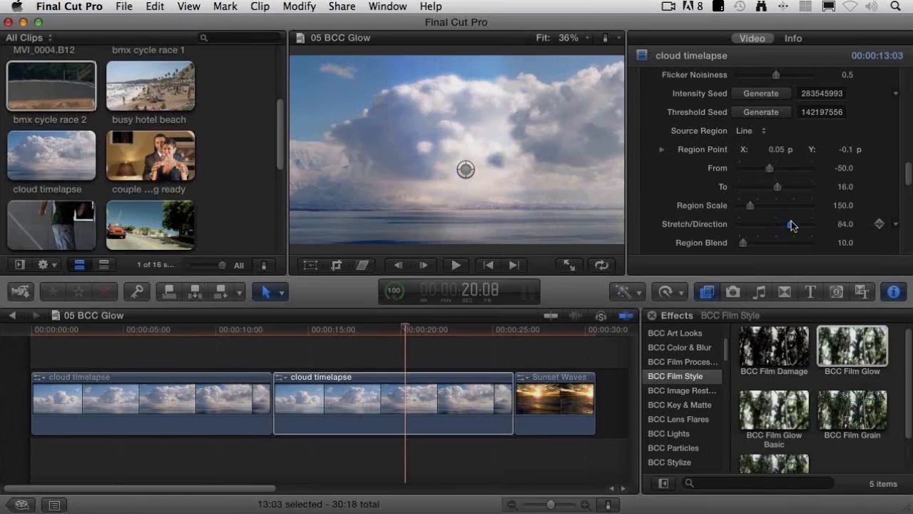
click(847, 223)
text(0)
key(Return)
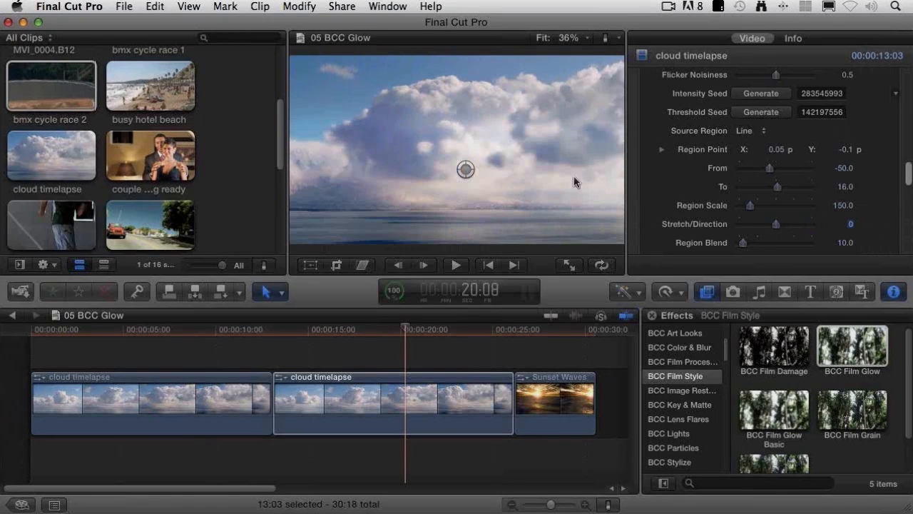
Step: Change the Source Region to Gradient and move the region point to X -0.12, Y -0.1
click(755, 131)
click(765, 142)
drag(467, 168, 435, 169)
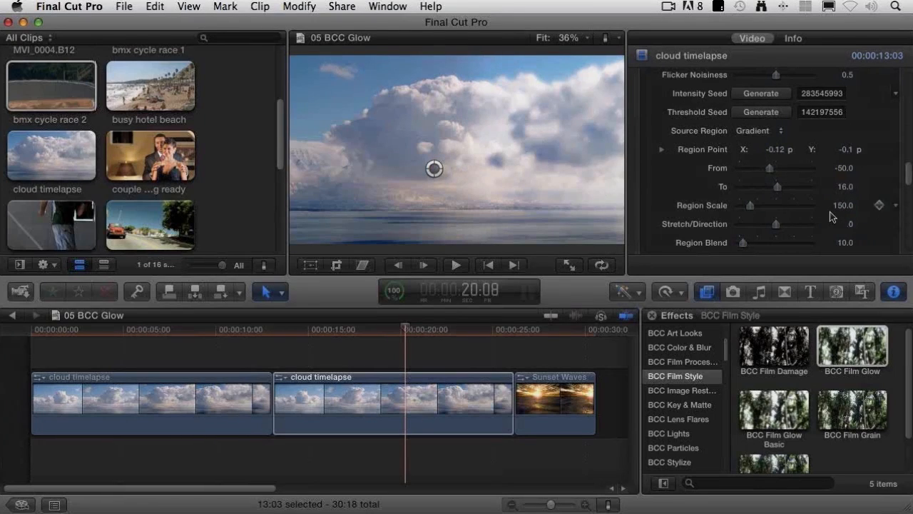
Step: Set the gradient's Stretch/Direction to -90 and lower the region point over the sea to Y -0.39
drag(779, 225, 761, 233)
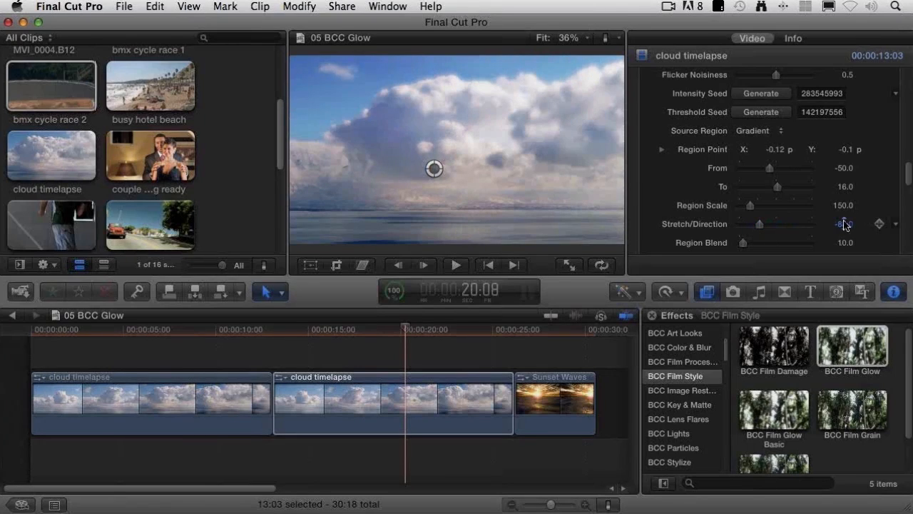
click(853, 227)
text(-90)
key(Return)
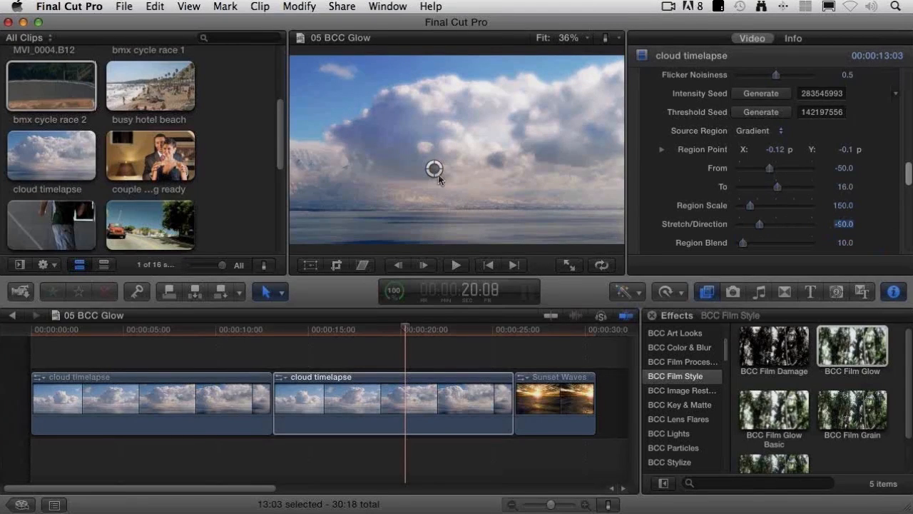
drag(438, 175, 436, 227)
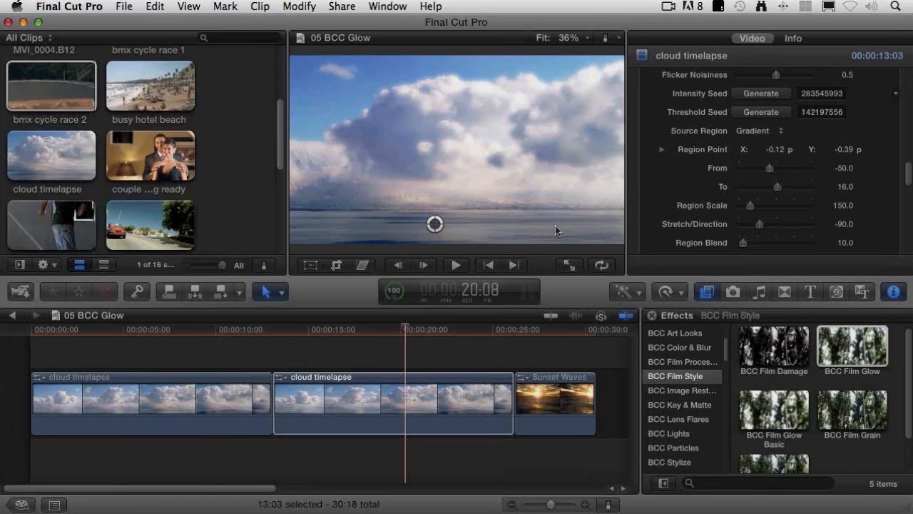
Step: Copy the second cloud timelapse clip and paste its effects onto the Sunset Waves clip
click(399, 431)
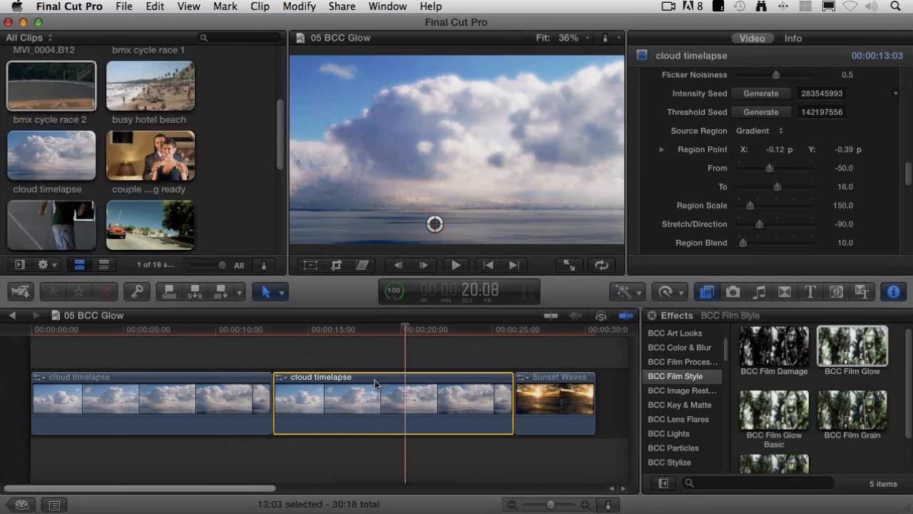
click(160, 6)
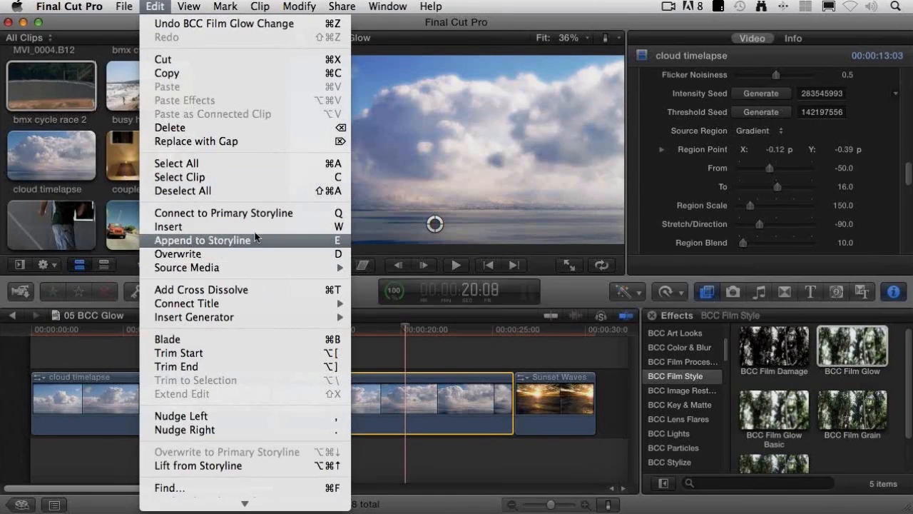
click(232, 67)
click(553, 428)
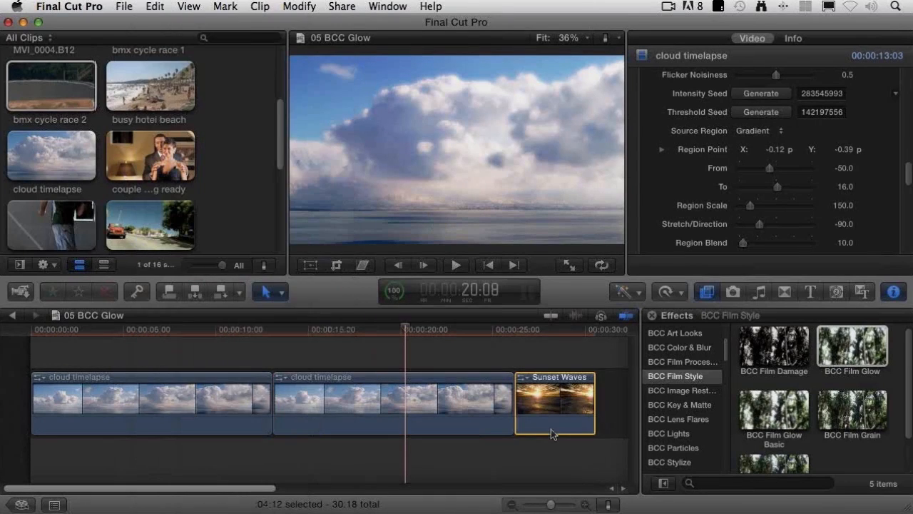
click(155, 7)
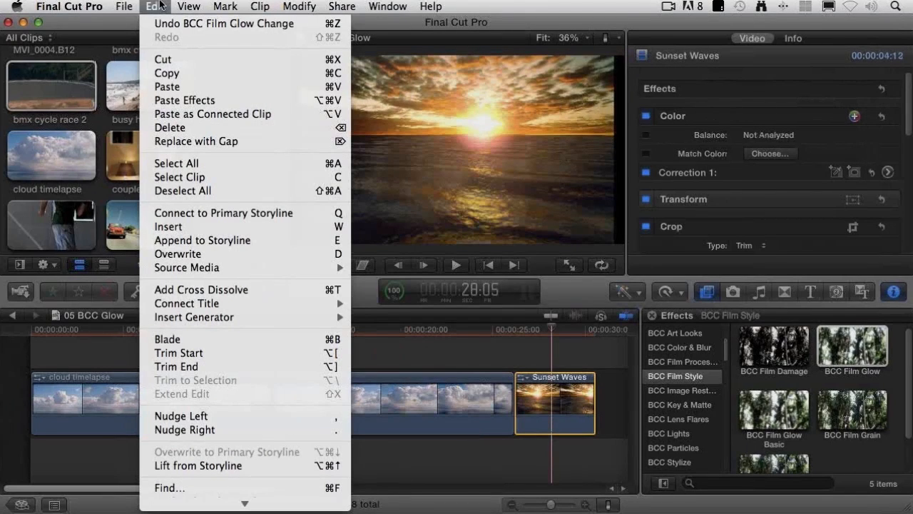
click(222, 105)
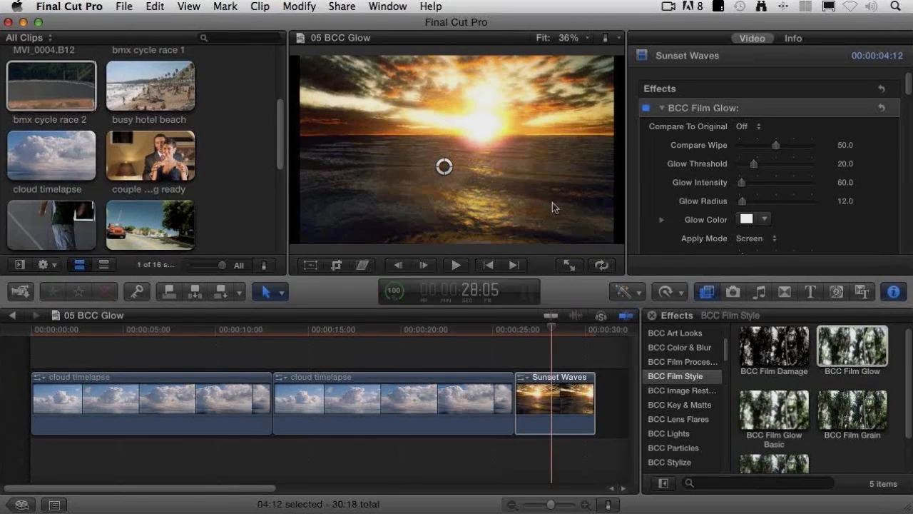
Step: Play back the Sunset Waves clip, set its Glow Radius to 31 and Glow Intensity to 68.63, and replay it
click(517, 331)
key(space)
key(space)
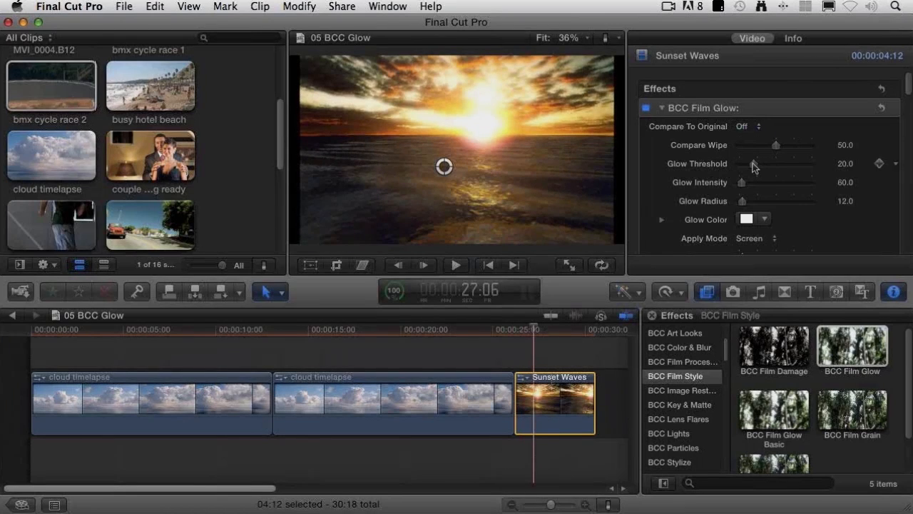
drag(747, 206, 744, 184)
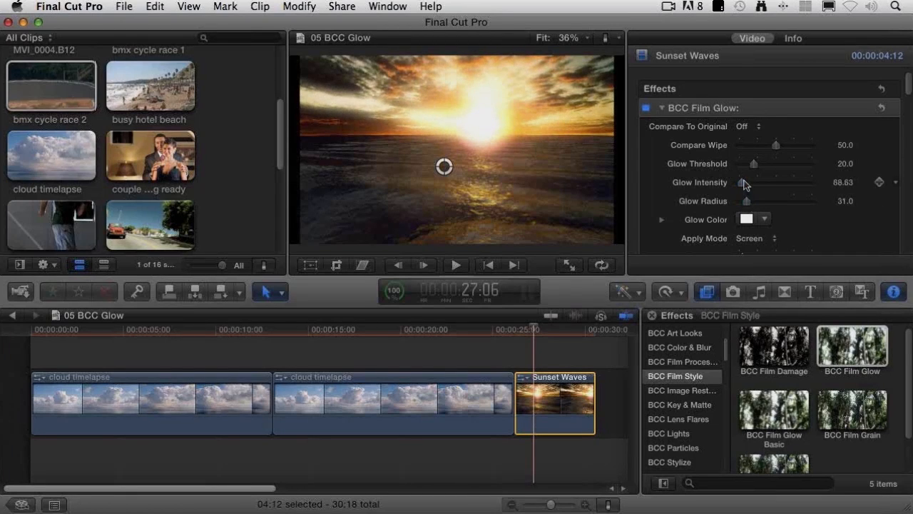
click(516, 327)
key(space)
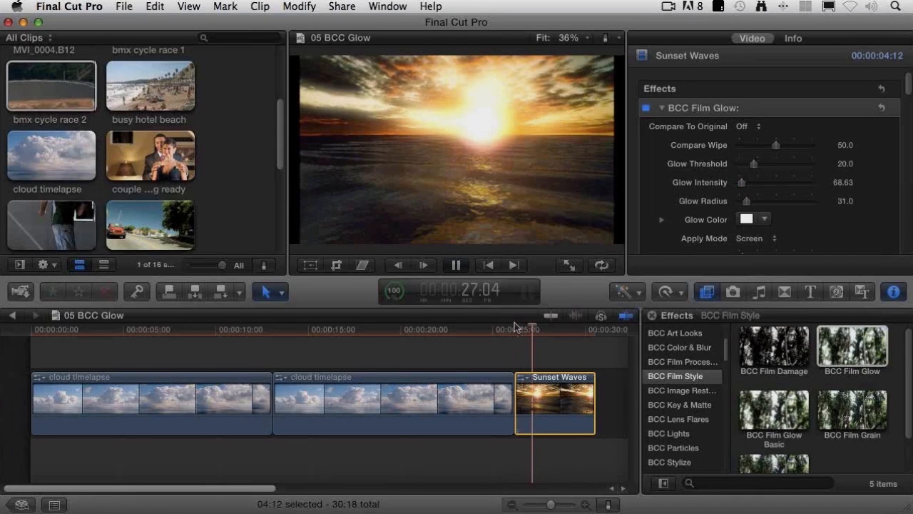
Step: Set Compare To Original to Wipe on the Sunset Waves clip and Compare Wipe to 55
click(747, 127)
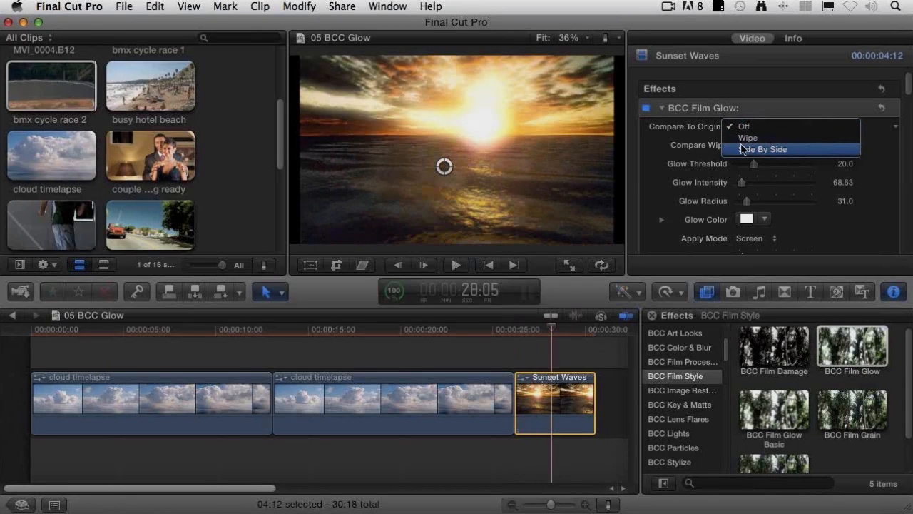
click(742, 140)
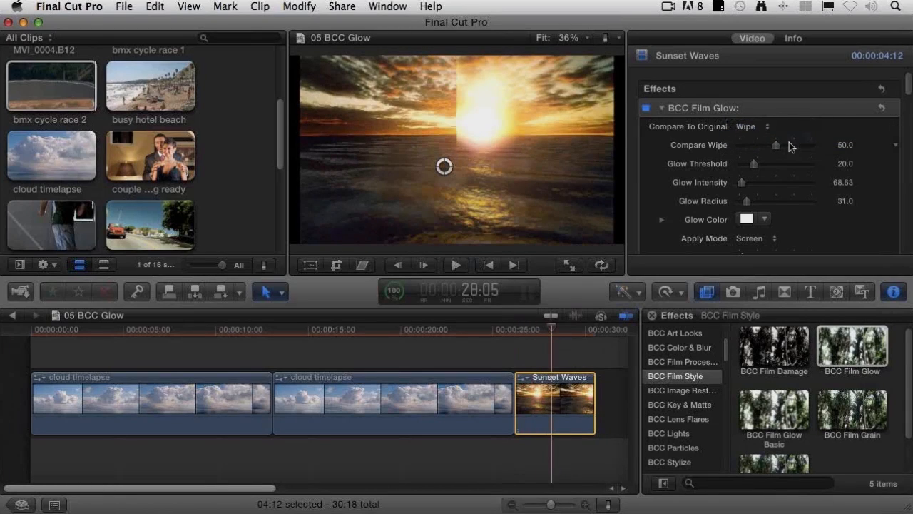
drag(779, 145, 782, 146)
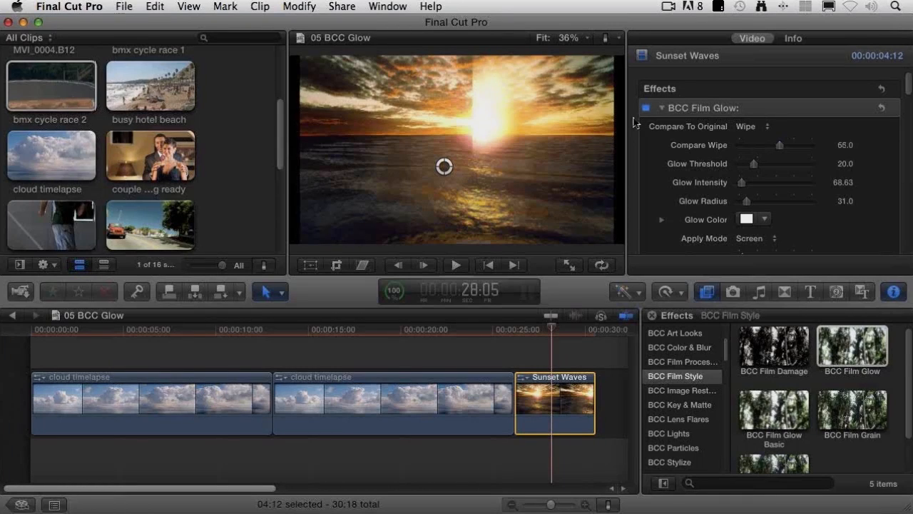
Step: Open the 06 BCC Motion Tracker project from the Project Library
click(19, 504)
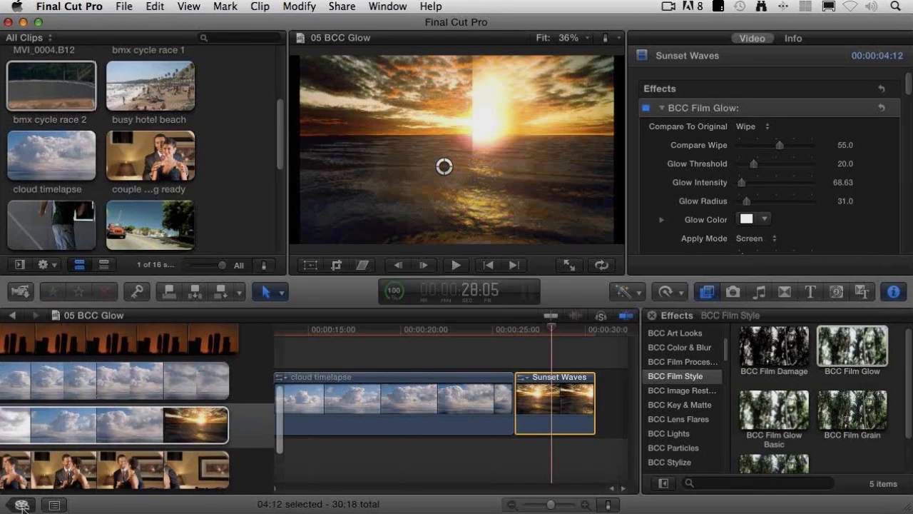
click(101, 467)
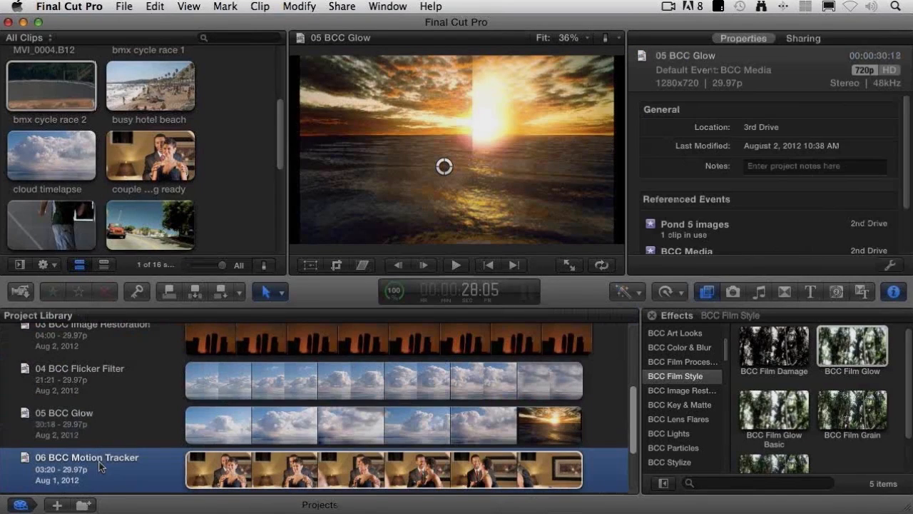
double_click(100, 467)
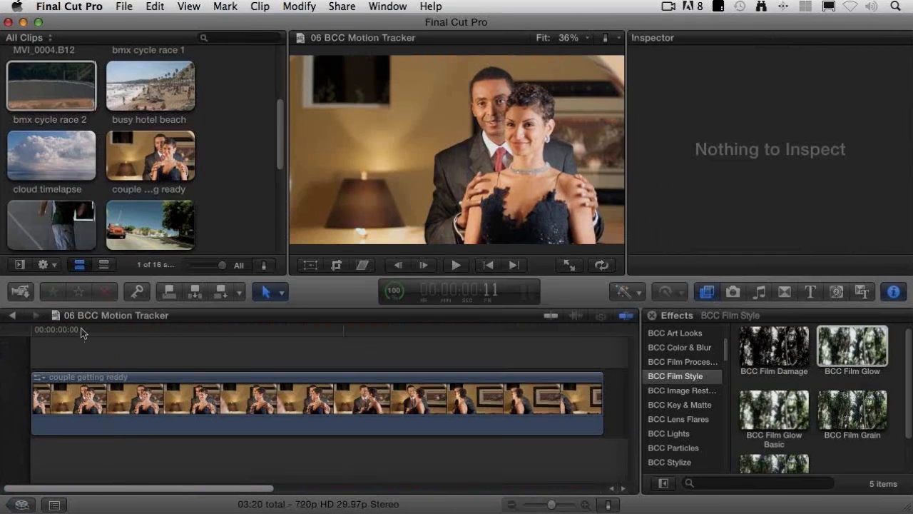
Step: Play the couple getting ready clip from its start and scrub back through its opening to review the subjects' movement
click(38, 329)
key(space)
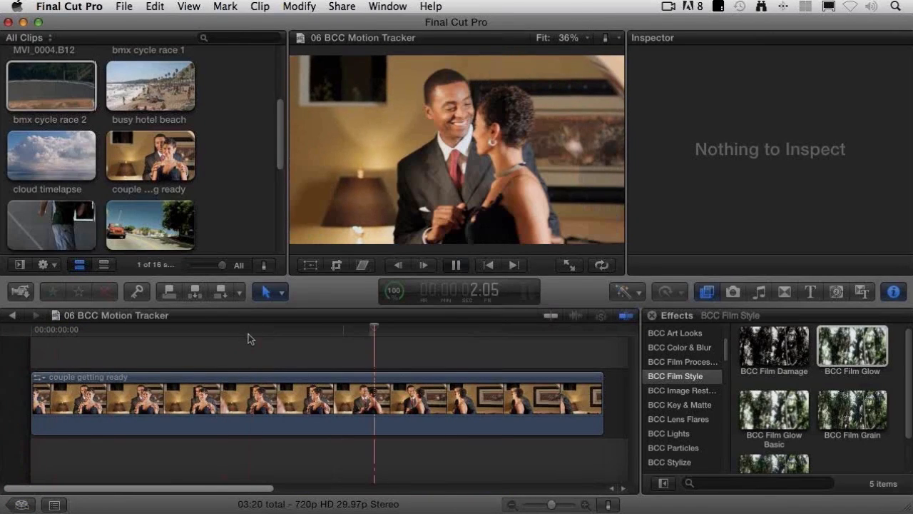
key(space)
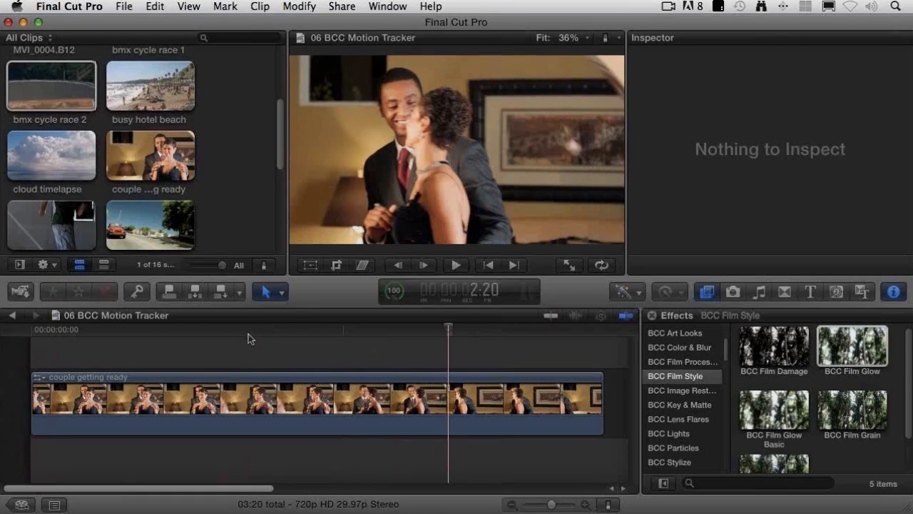
click(249, 336)
drag(224, 337, 79, 329)
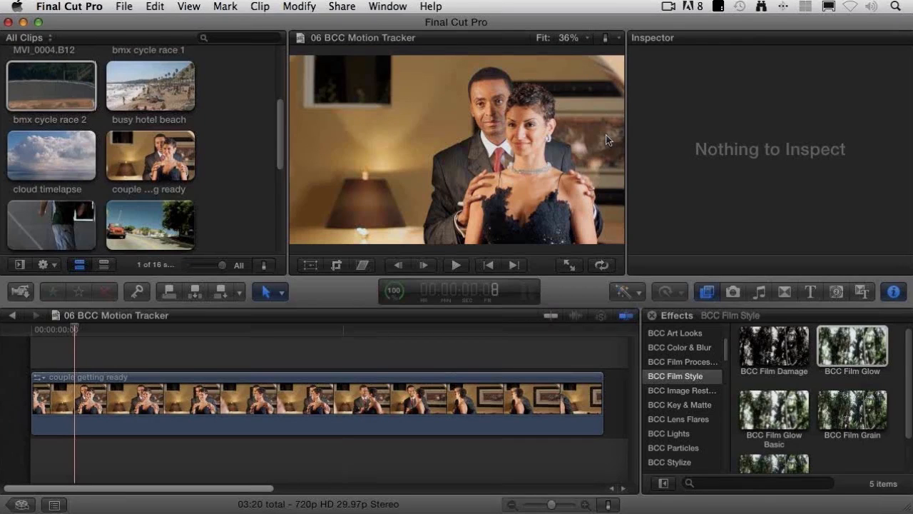
Step: Put the playhead at the start of the couple getting ready clip and apply BCC Witness Protection from BCC Color & Blur to it
click(371, 383)
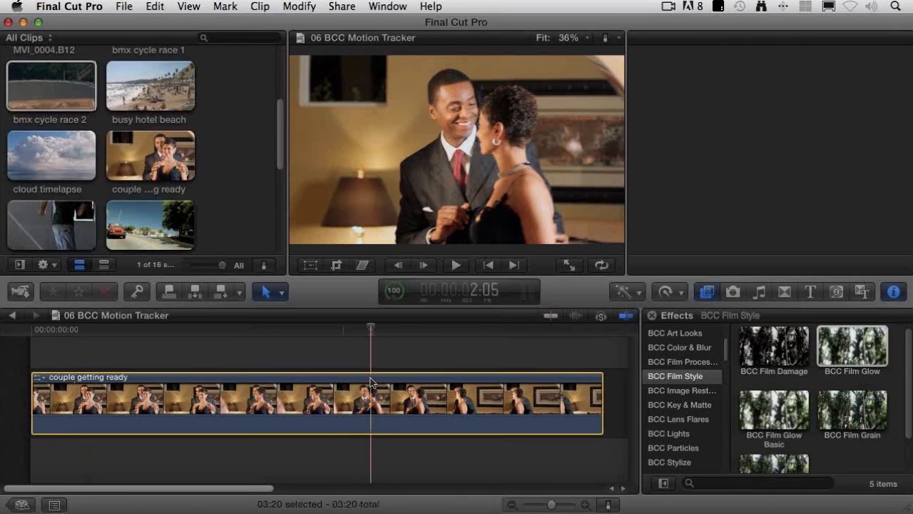
click(111, 329)
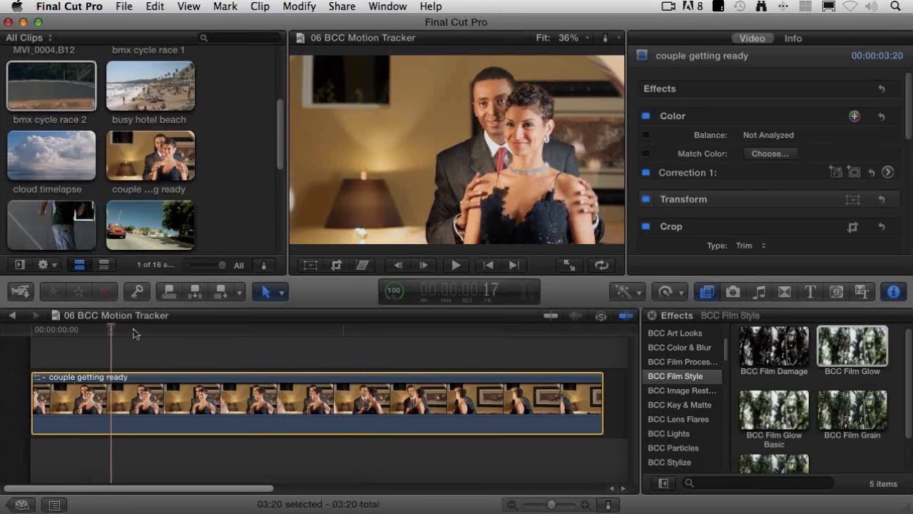
drag(135, 332, 31, 326)
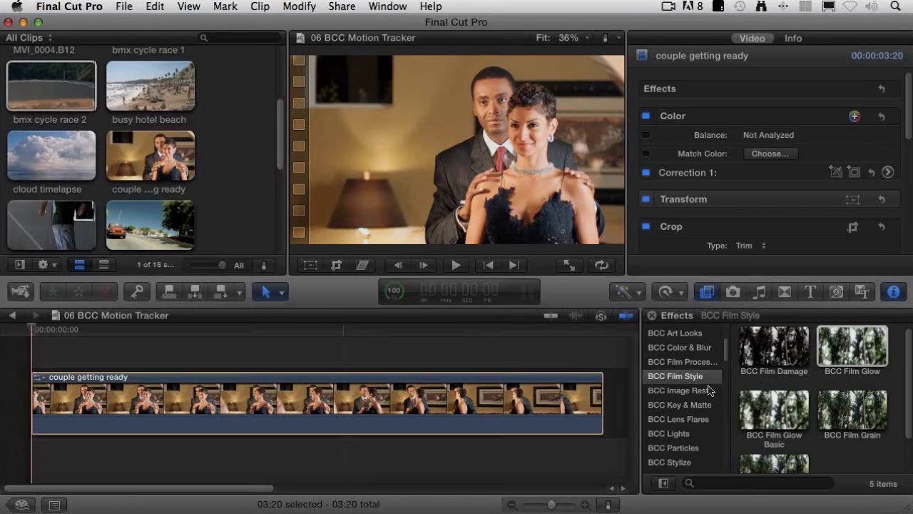
click(673, 338)
click(673, 350)
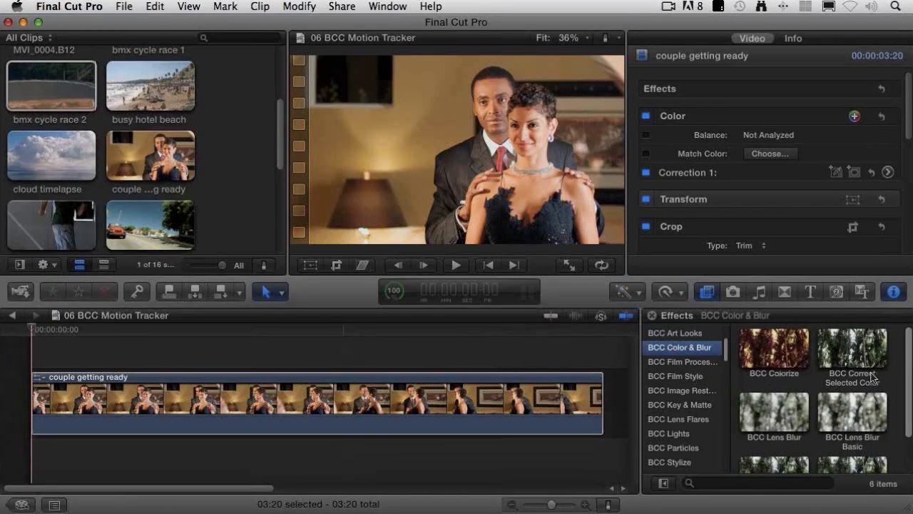
scroll(849, 428, down, 2)
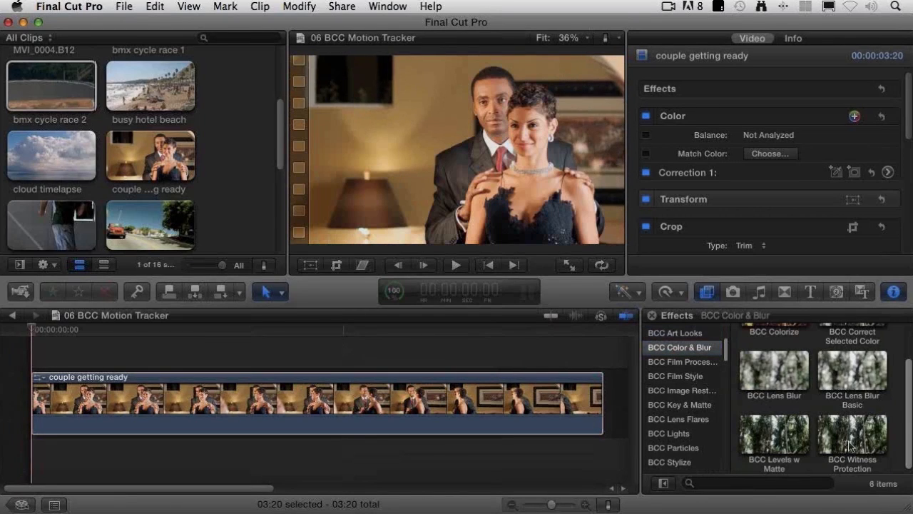
click(849, 444)
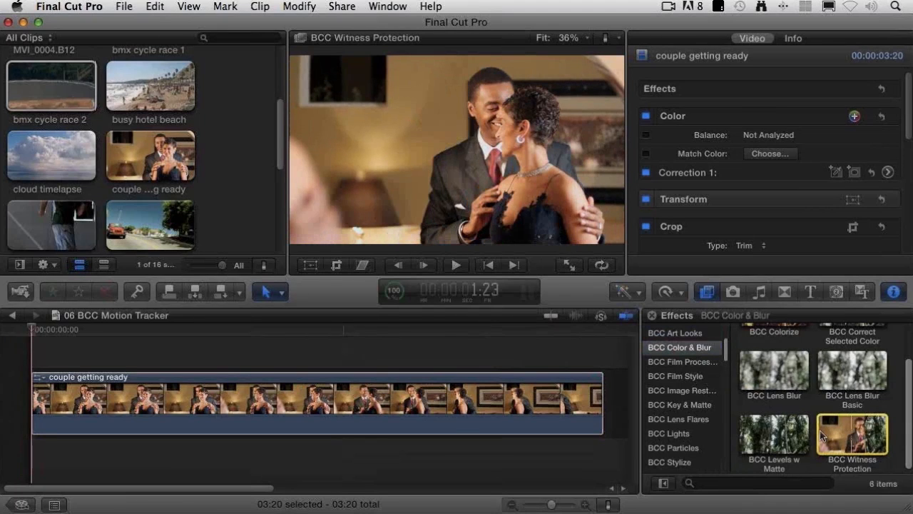
drag(820, 430, 312, 403)
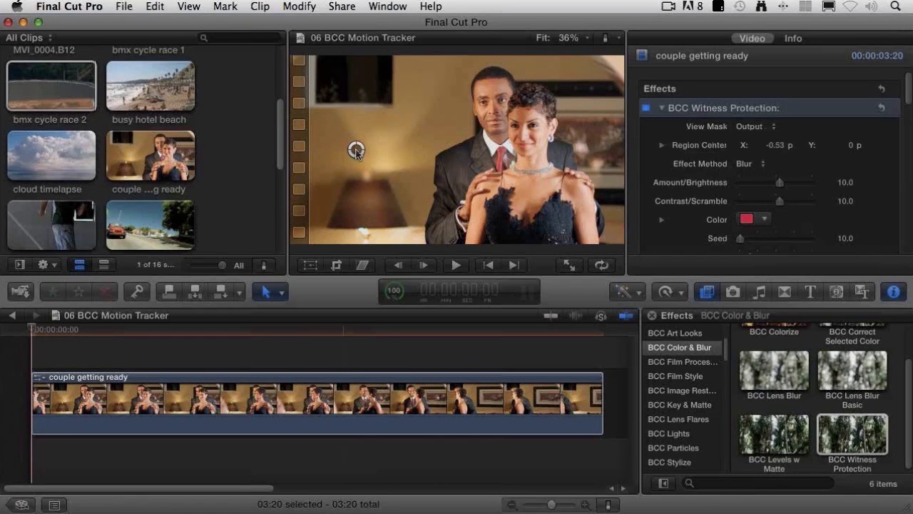
Step: Center the Witness Protection region on the man's face at about X 0.19, Y 0.26
drag(358, 149, 490, 102)
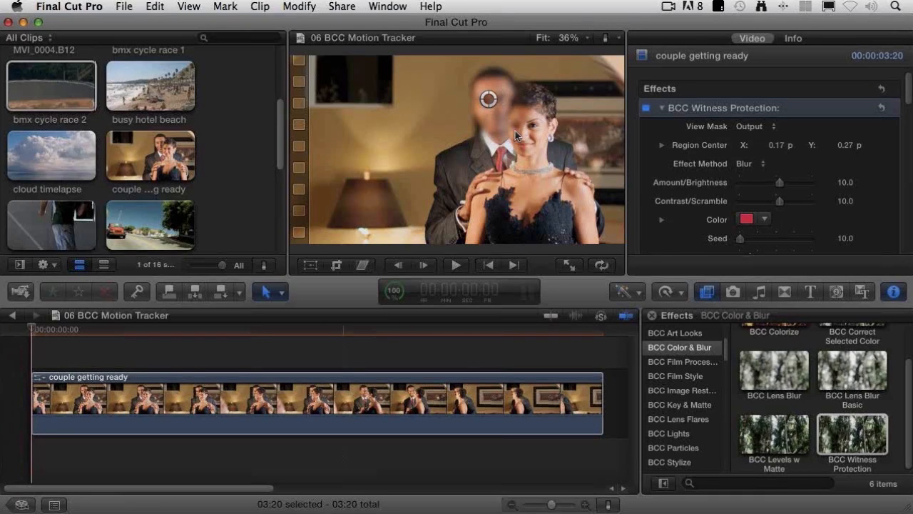
drag(489, 100, 492, 104)
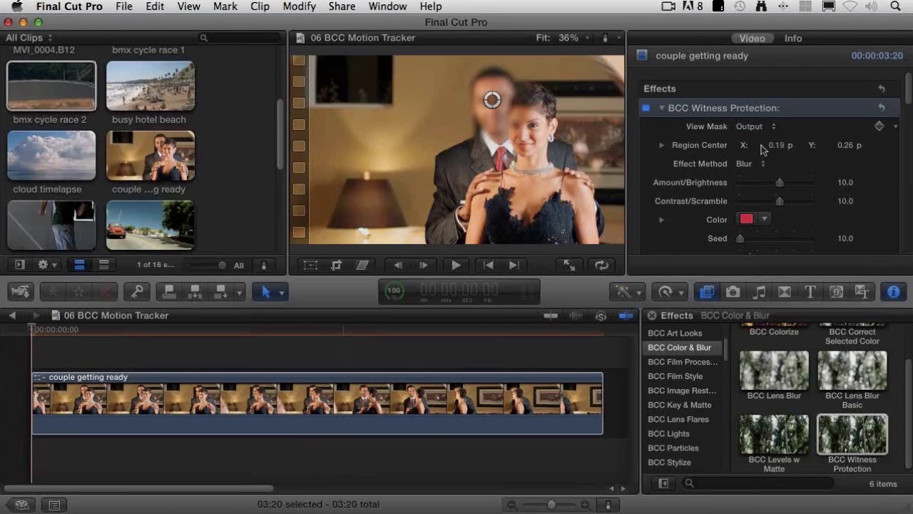
Step: Set the Effect Method to Mosaic with Amount/Brightness 17, and play the clip to check the obscured region
click(752, 166)
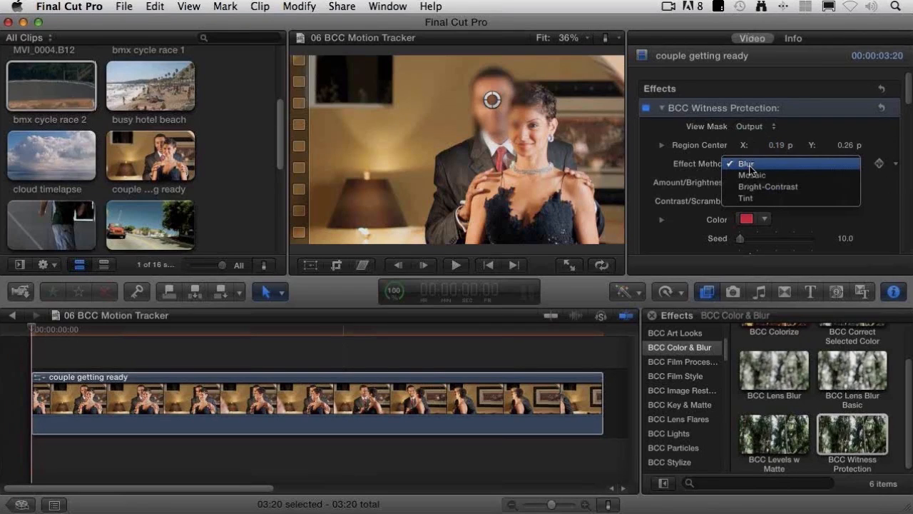
click(802, 178)
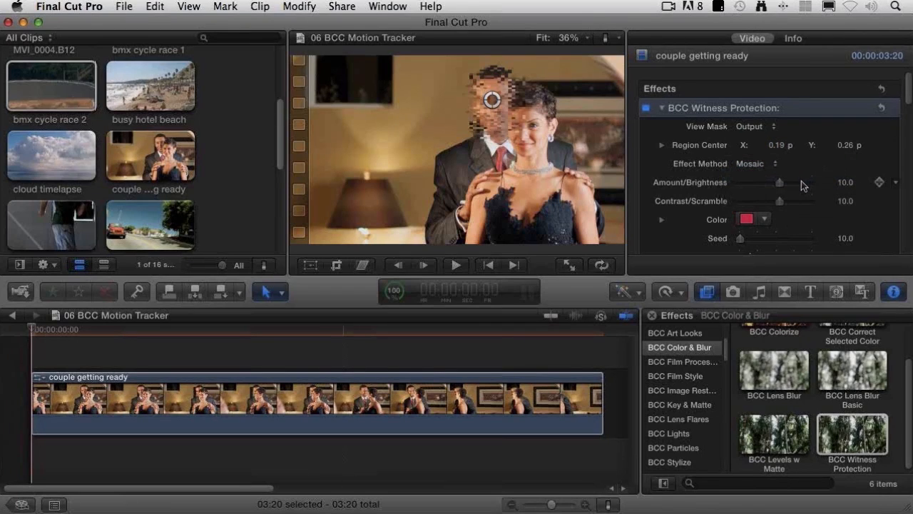
drag(780, 183, 783, 186)
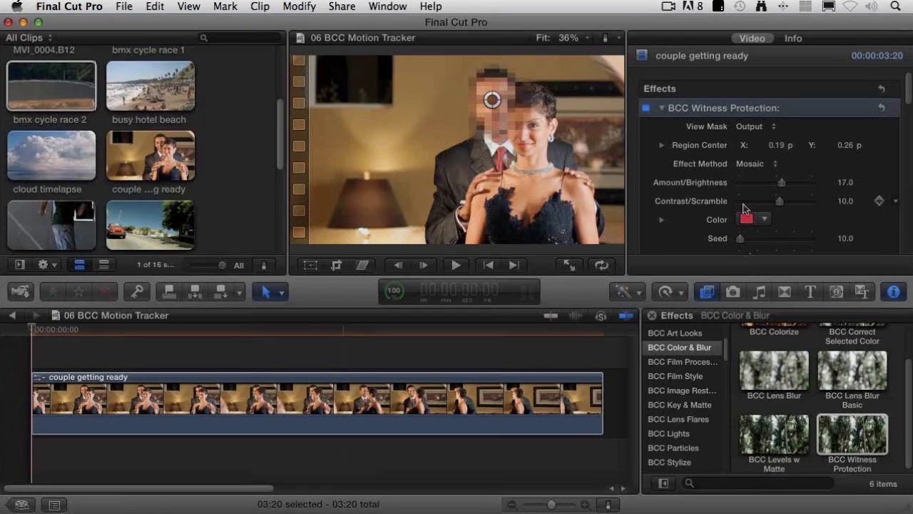
key(space)
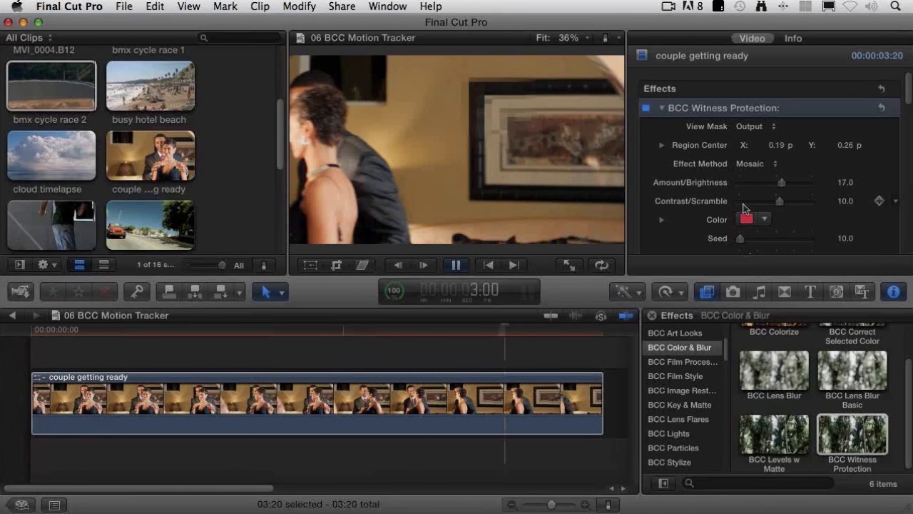
drag(477, 335, 12, 348)
Step: Enable Tracker Analysis Mode at the clip's start and place the tracking target on the man's hairline at about X 0.12, Y 0.36
scroll(652, 151, down, 3)
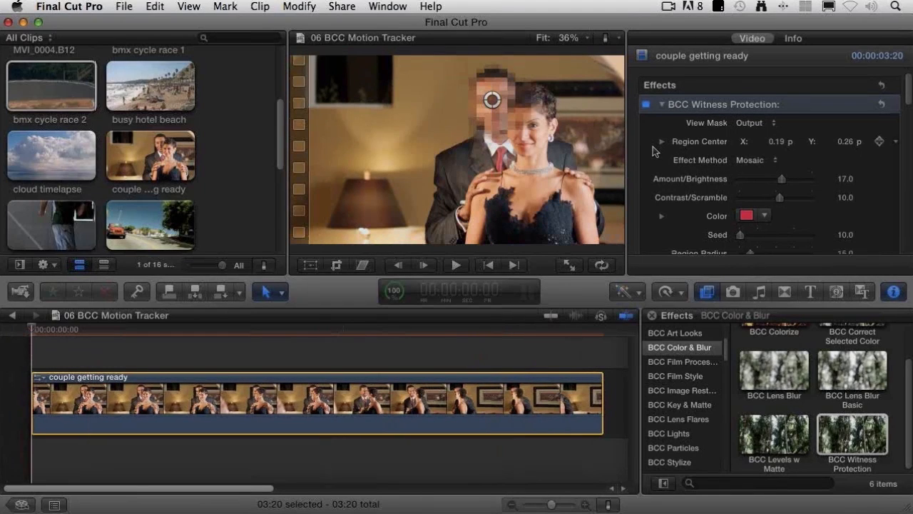
scroll(652, 151, down, 2)
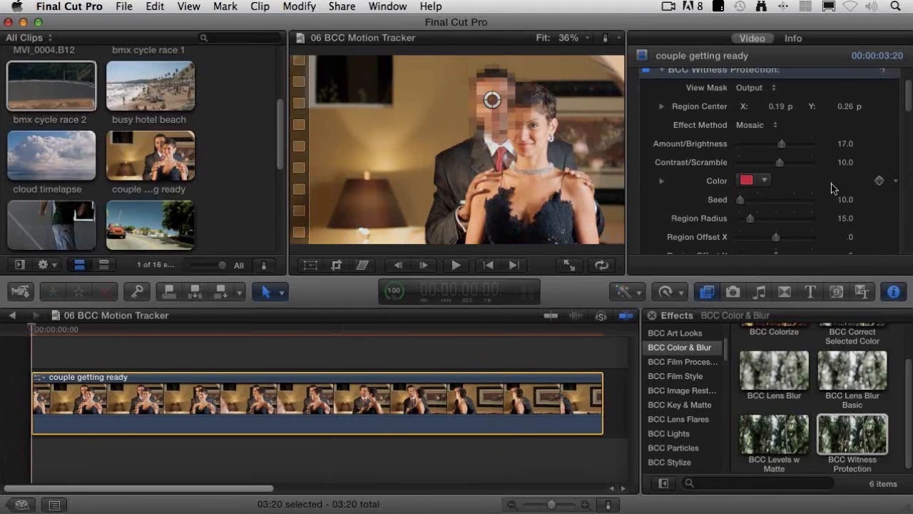
scroll(863, 191, down, 1)
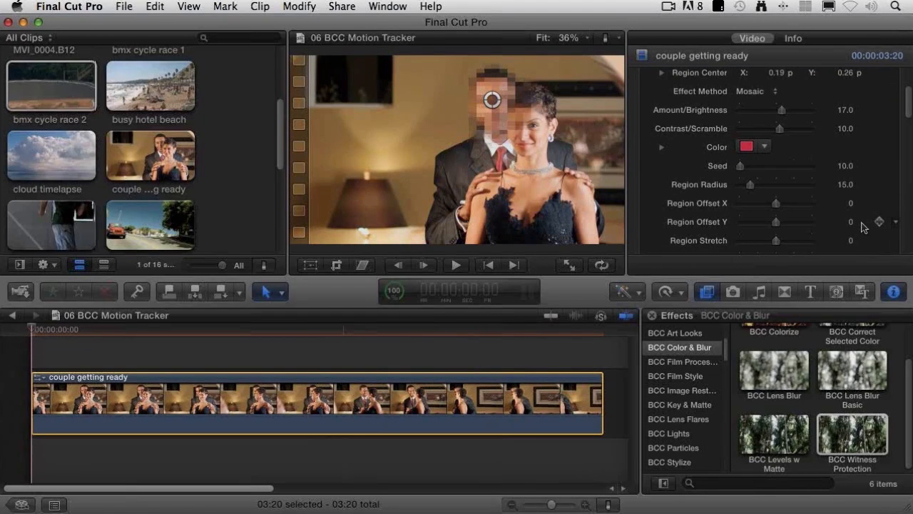
scroll(888, 226, down, 2)
scroll(888, 225, down, 5)
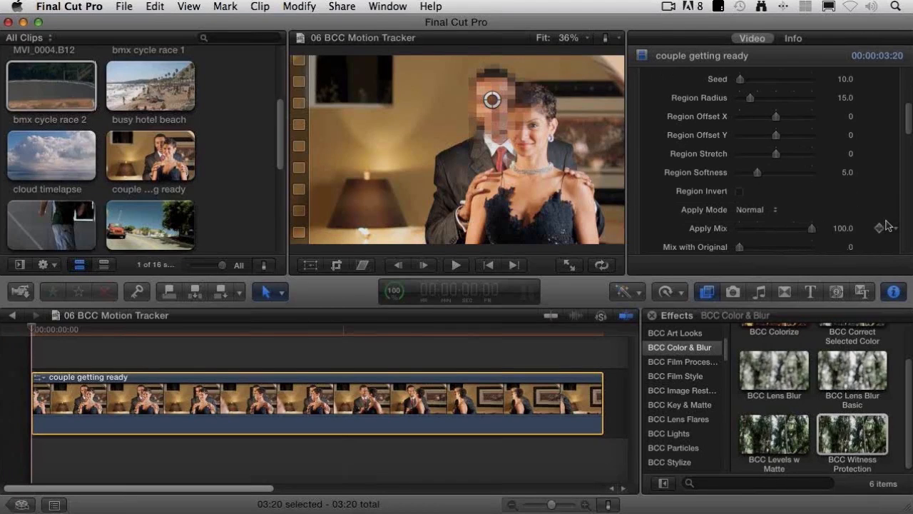
scroll(885, 227, down, 4)
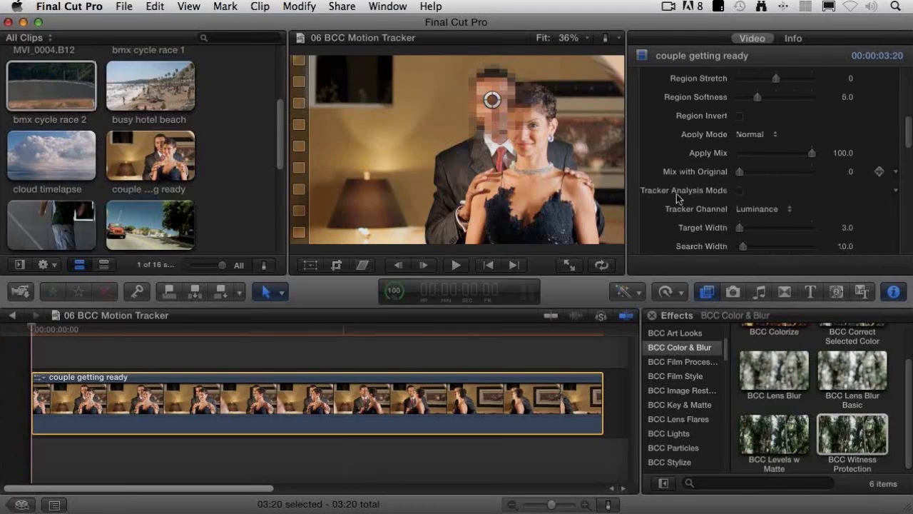
click(739, 191)
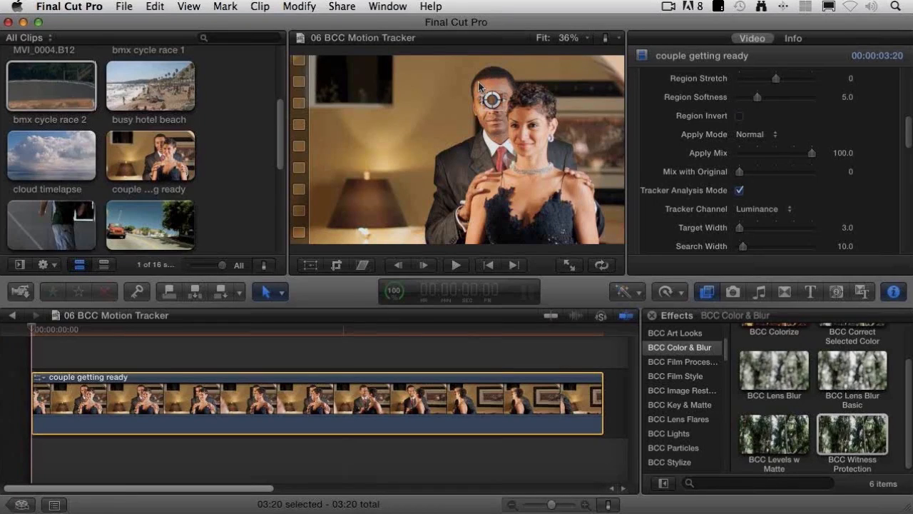
drag(494, 106, 480, 82)
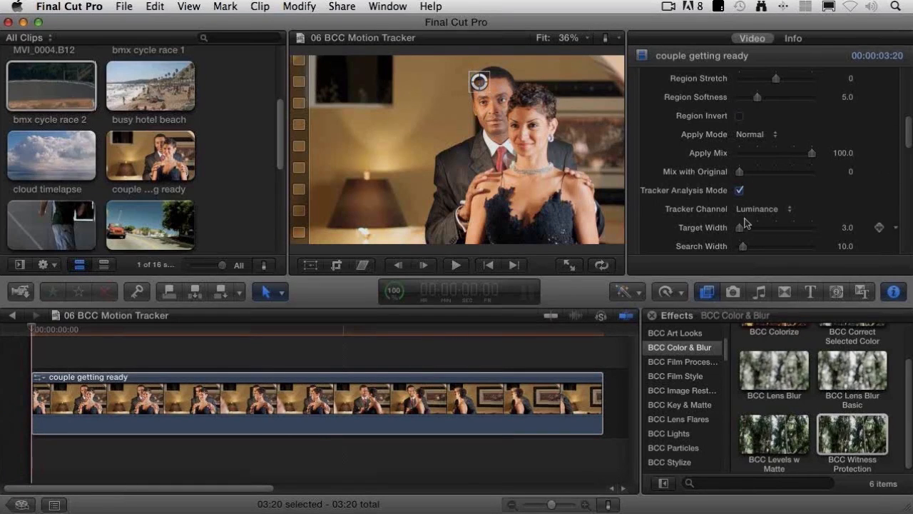
scroll(689, 238, down, 3)
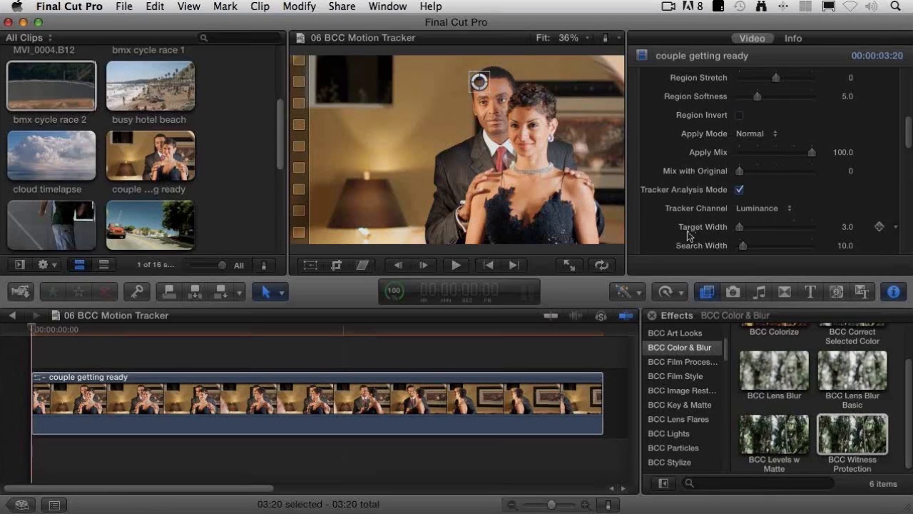
scroll(681, 236, down, 3)
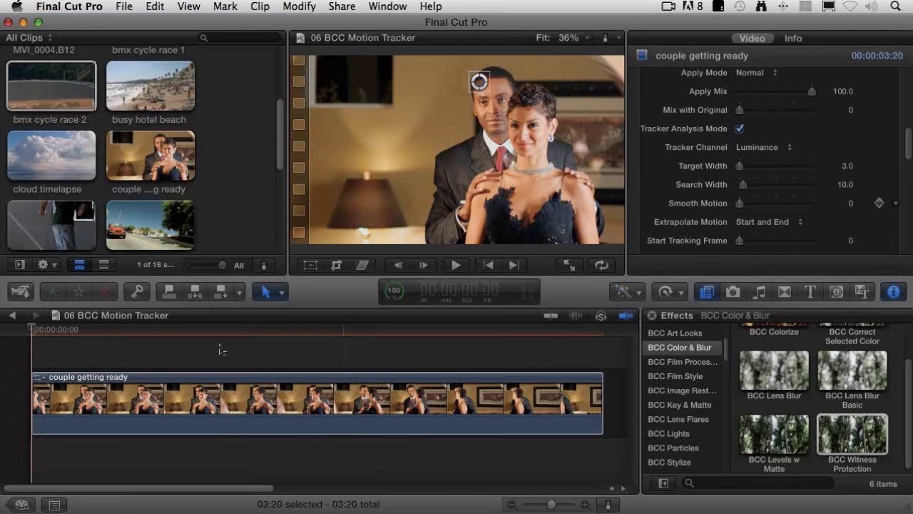
Step: Check the media transcoding options for the couple getting ready source clip in the event browser, and close them without transcoding
click(157, 157)
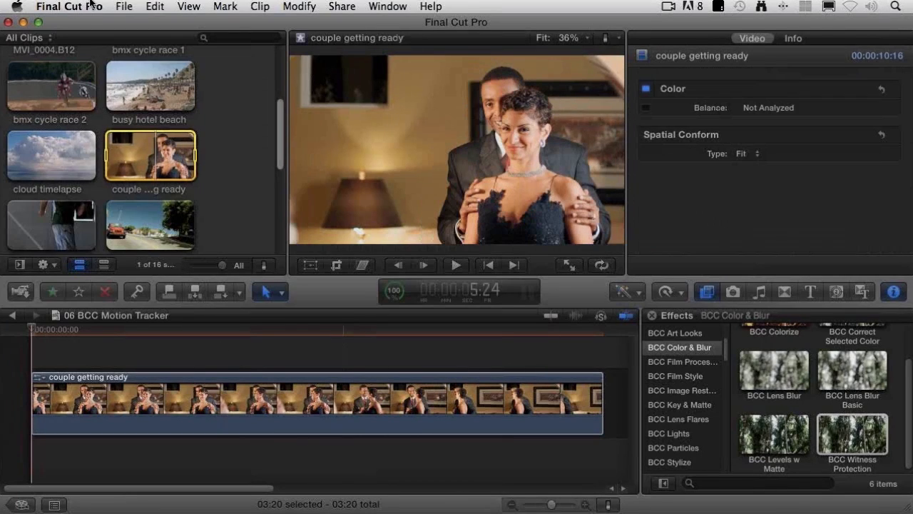
click(124, 7)
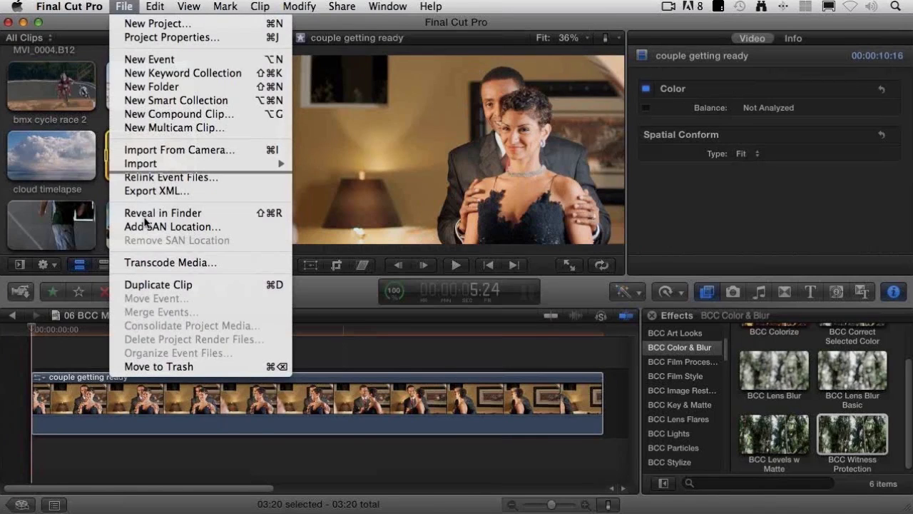
click(178, 262)
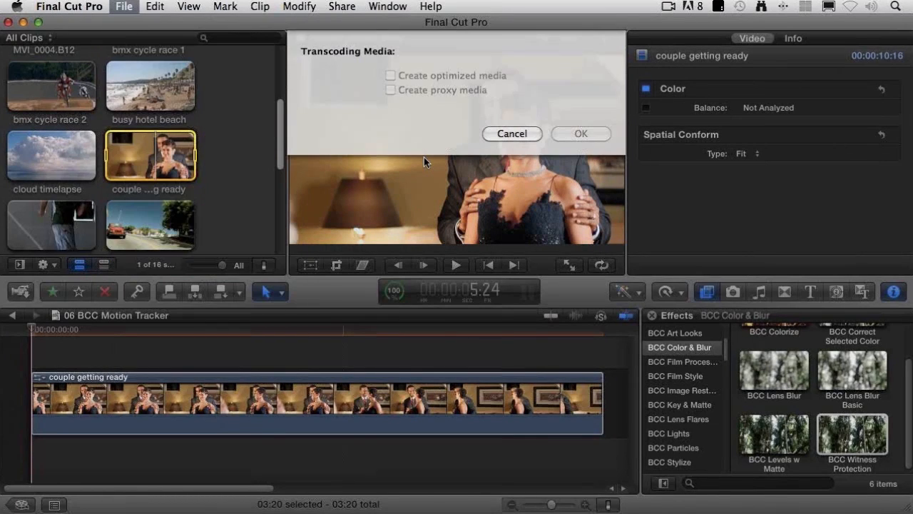
key(Escape)
Step: Set the playback preferences to use proxy media
click(80, 6)
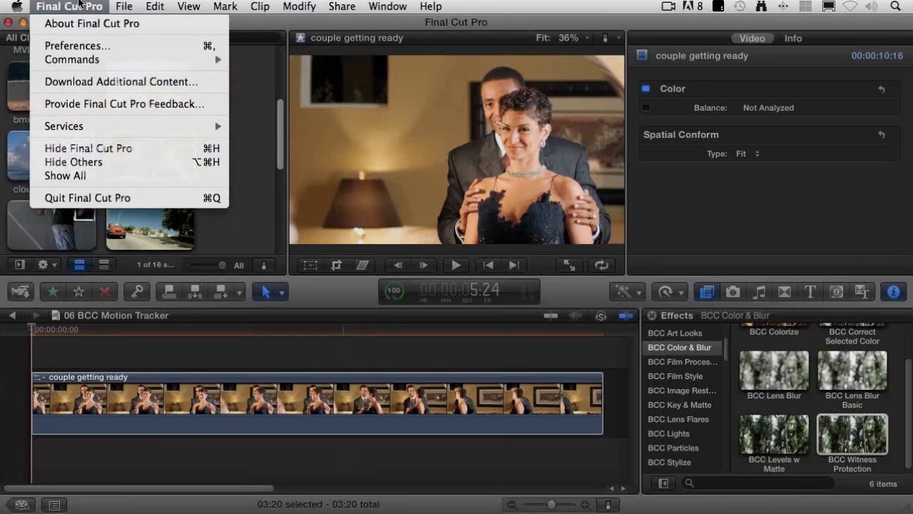
mouse_move(84, 56)
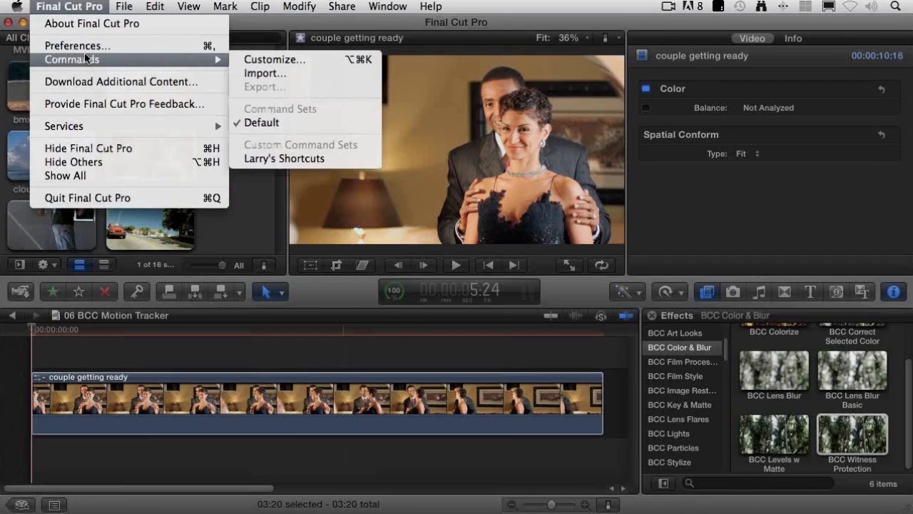
click(87, 47)
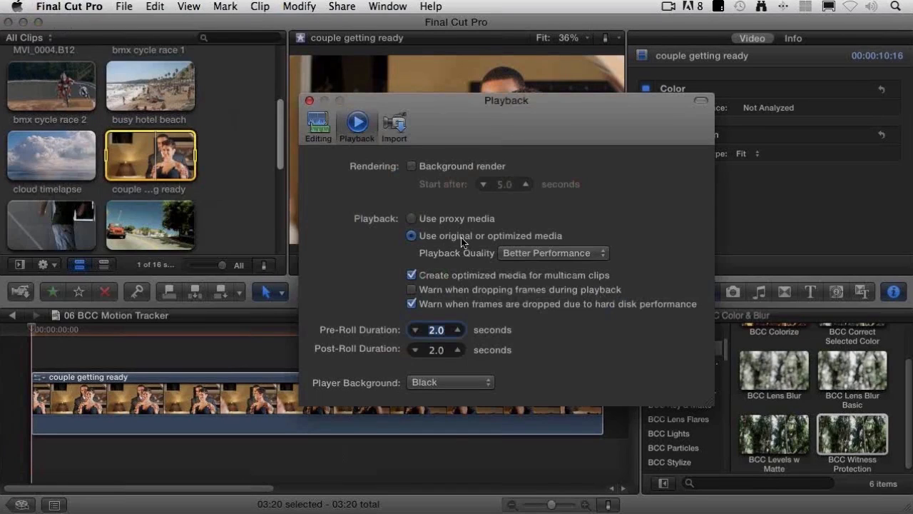
click(453, 224)
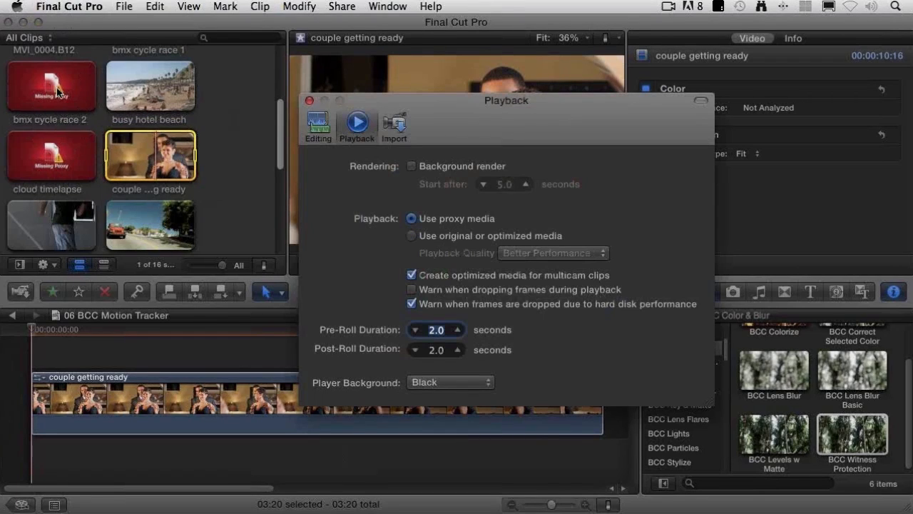
click(309, 101)
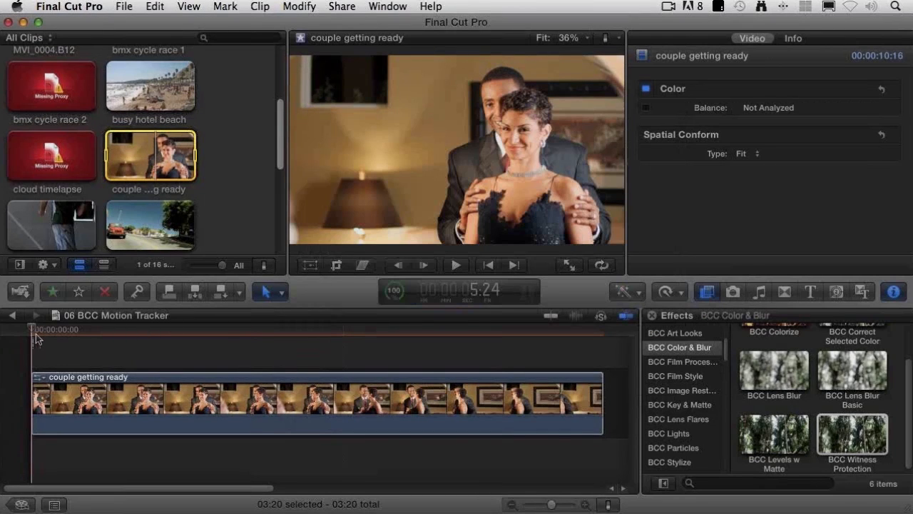
Step: Select the couple getting ready clip in the timeline and play it from its start to analyze the tracked motion
click(79, 431)
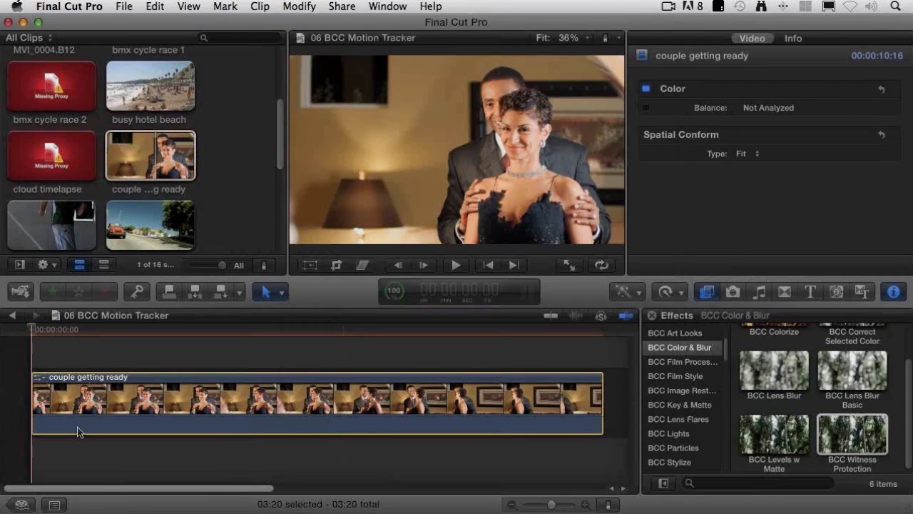
click(79, 432)
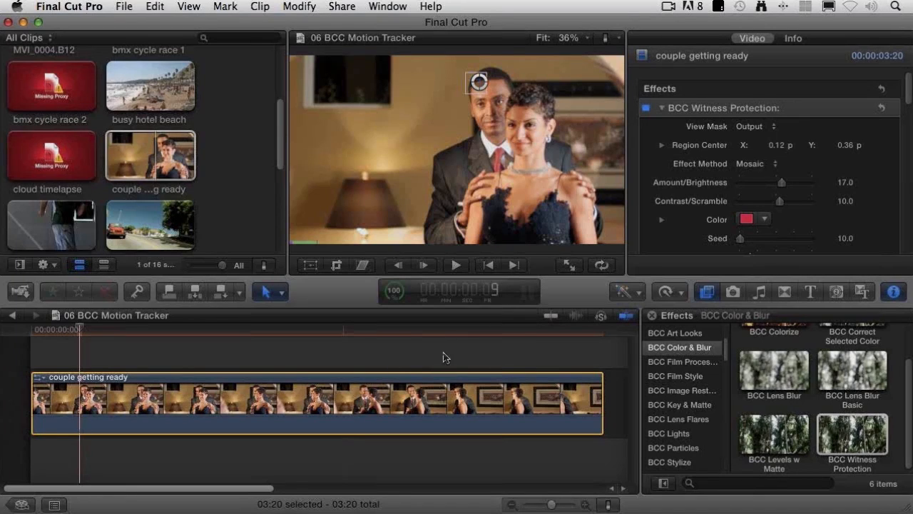
scroll(672, 224, down, 1)
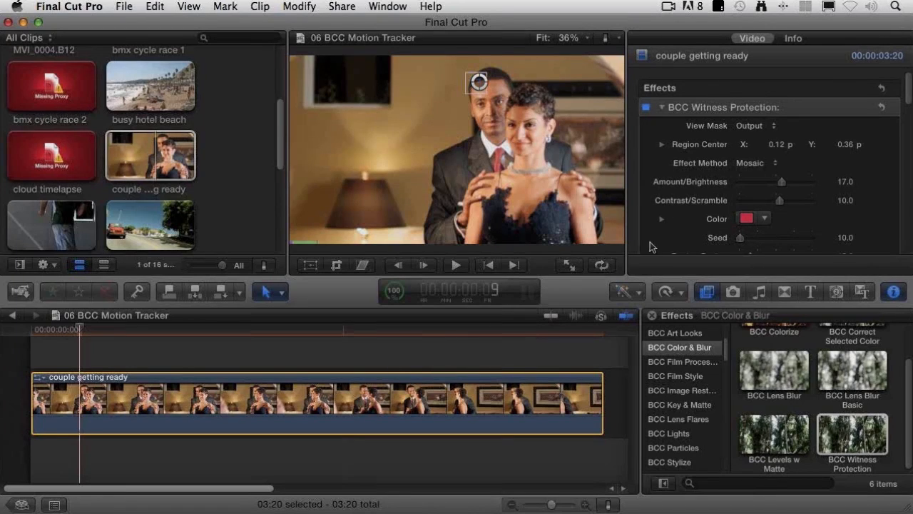
drag(51, 330, 24, 335)
key(space)
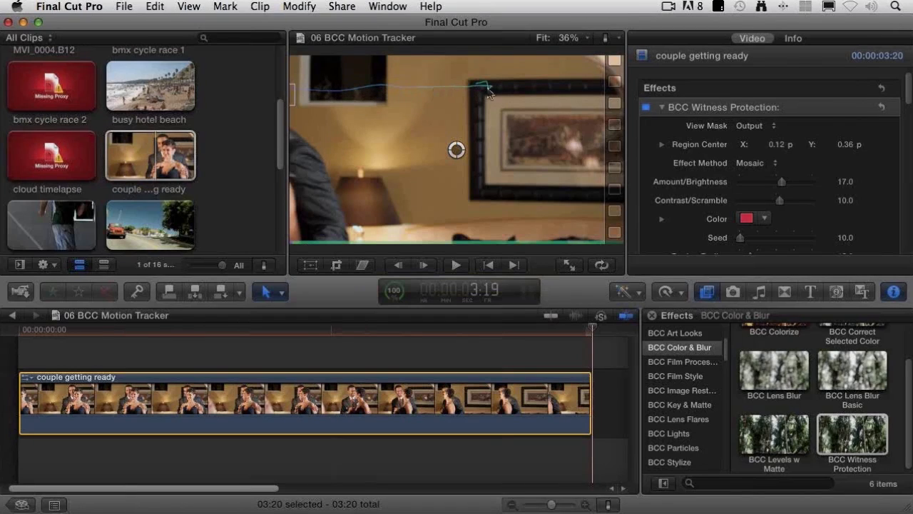
drag(47, 330, 20, 331)
key(space)
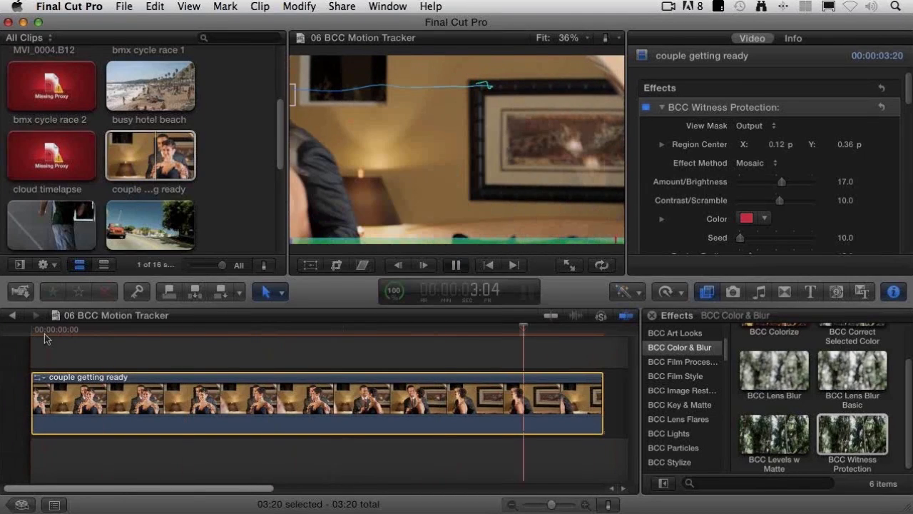
Step: Return the playhead to the clip's start and disable Tracker Analysis Mode for Witness Protection
click(36, 333)
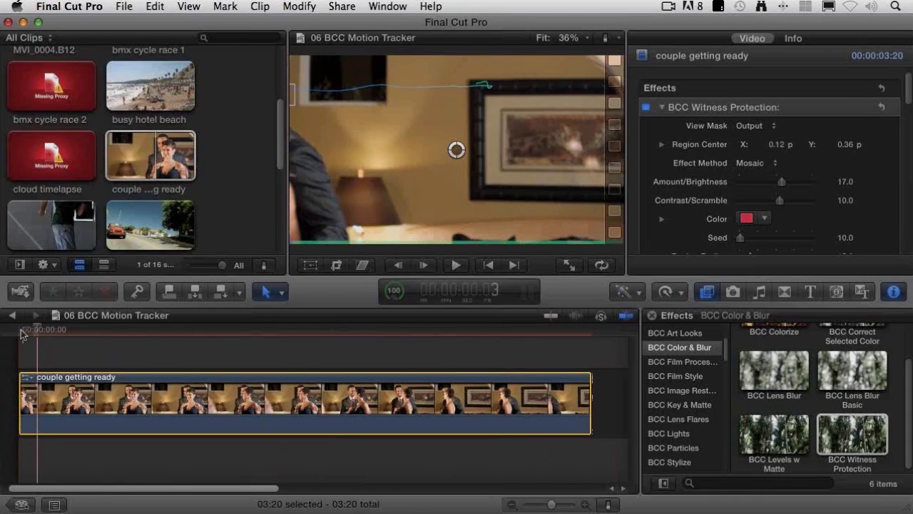
click(21, 333)
scroll(642, 164, down, 5)
scroll(642, 165, down, 5)
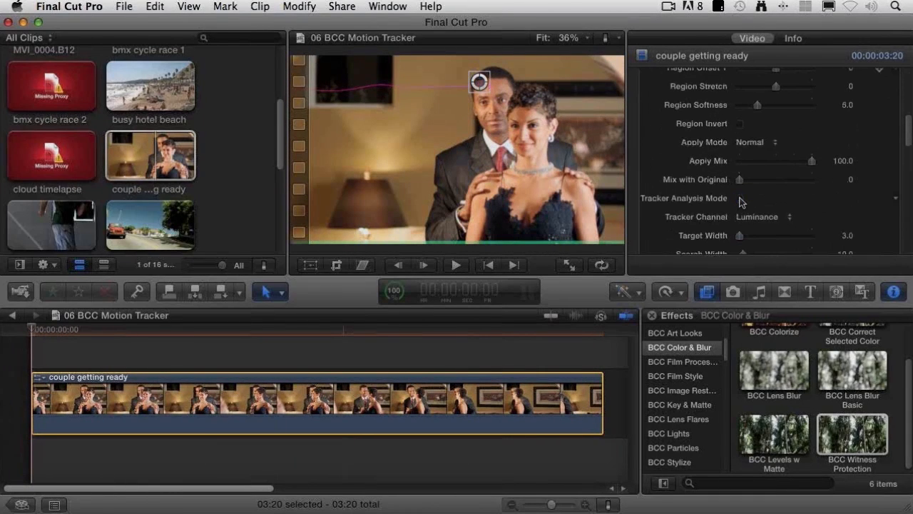
click(740, 199)
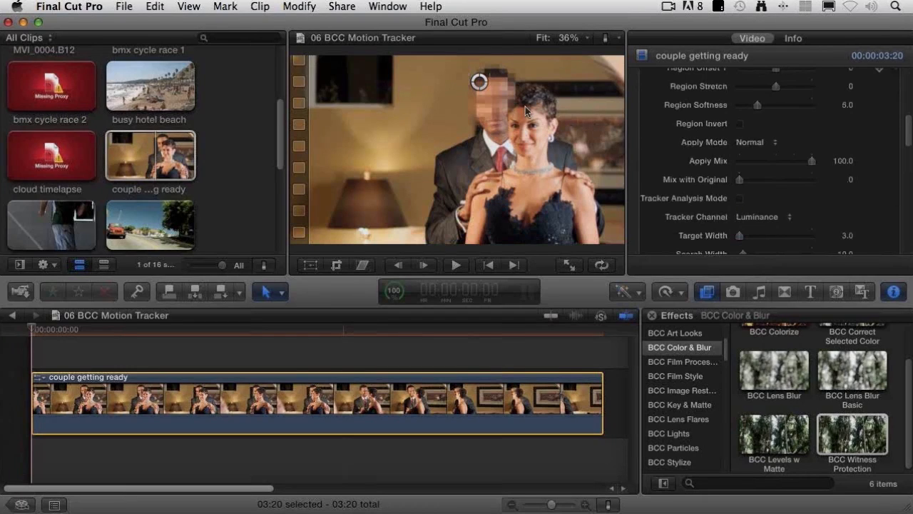
Step: Set Region Offset X to -0.01 and Region Offset Y to 0.09, and play the clip to check the tracked mosaic
scroll(661, 126, up, 3)
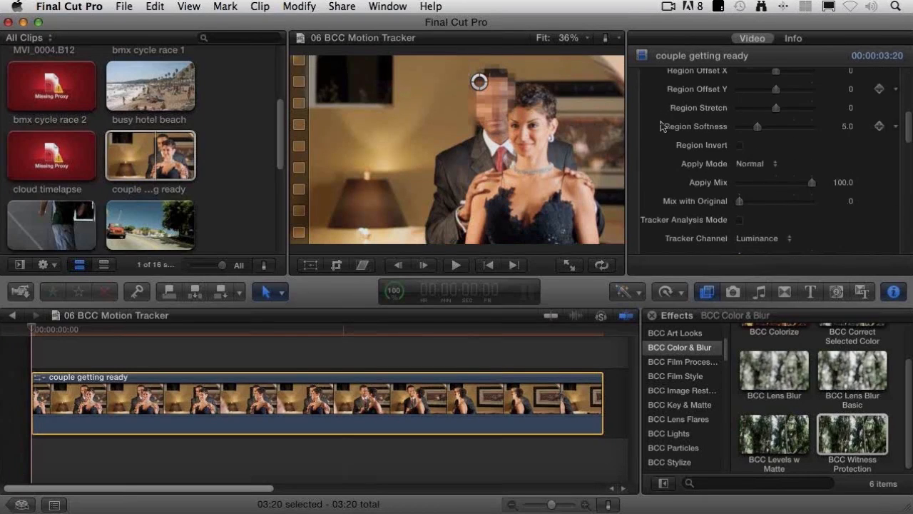
scroll(662, 126, up, 4)
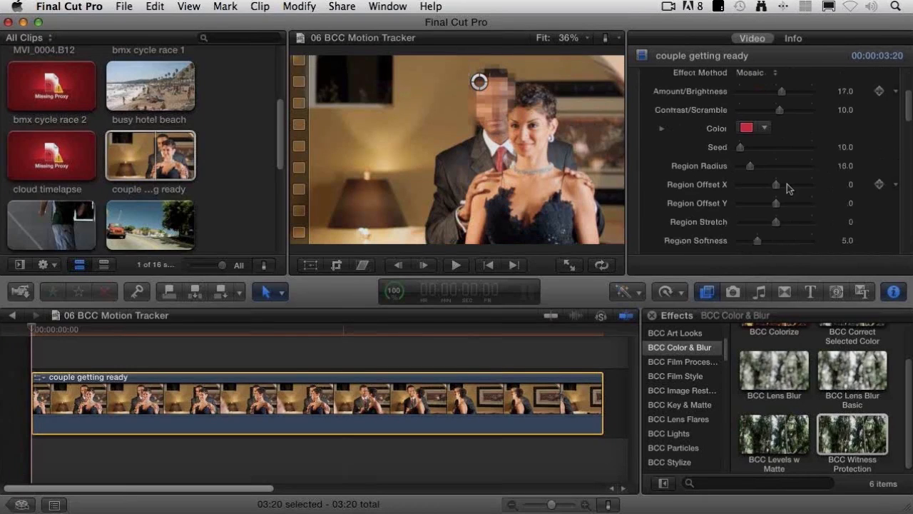
drag(775, 187, 779, 206)
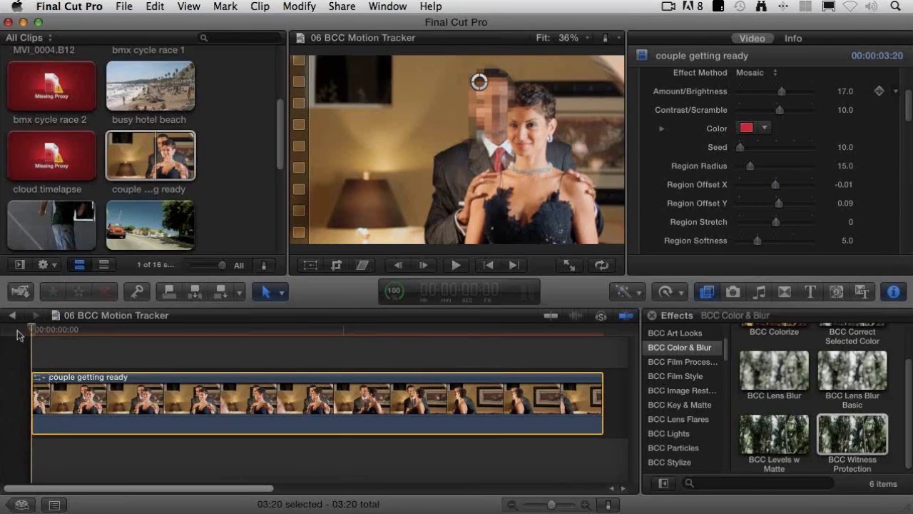
key(space)
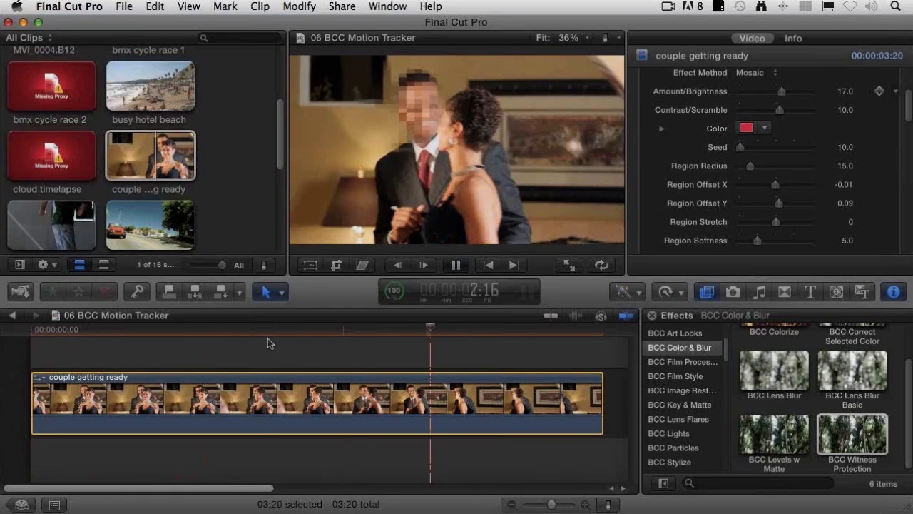
Step: Scrub the couple getting ready clip up to 3:09 to check that the mosaic follows the man's face
click(257, 333)
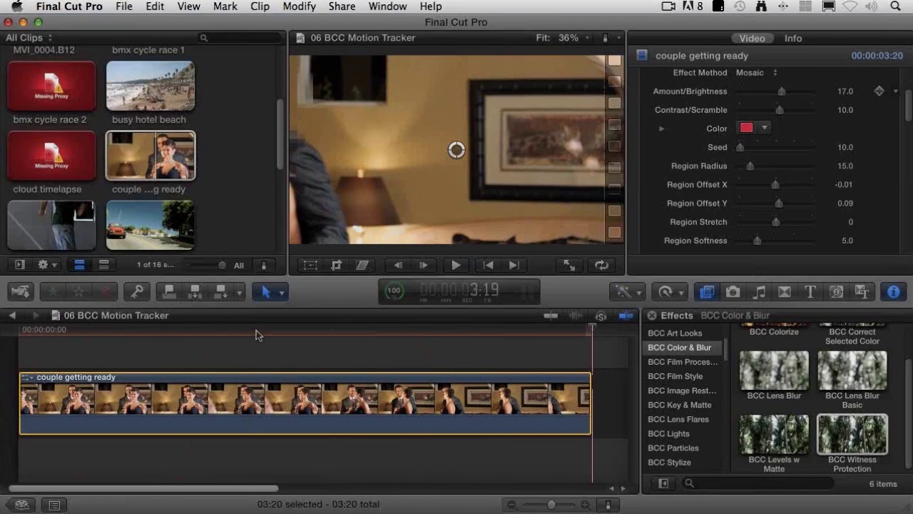
drag(259, 332, 364, 327)
drag(365, 327, 538, 326)
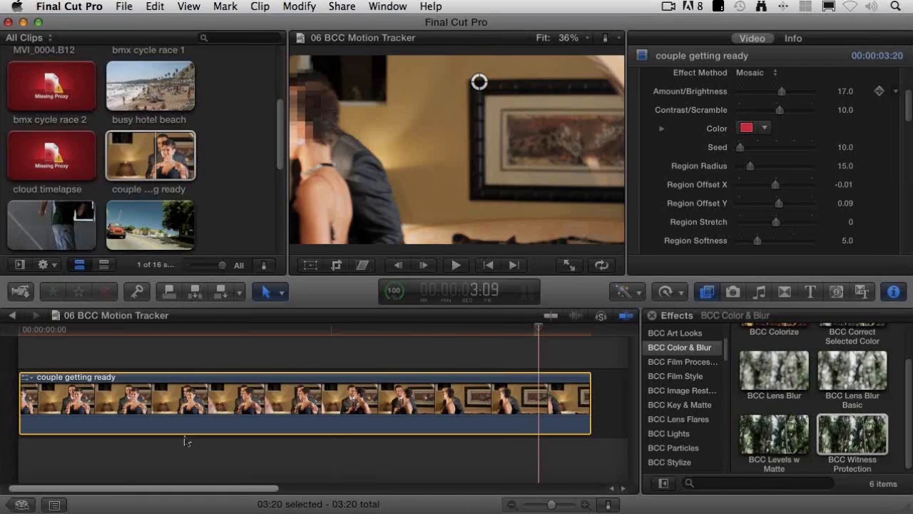
Step: Open the 07 BCC Beat Reactor project from the Project Library
click(22, 505)
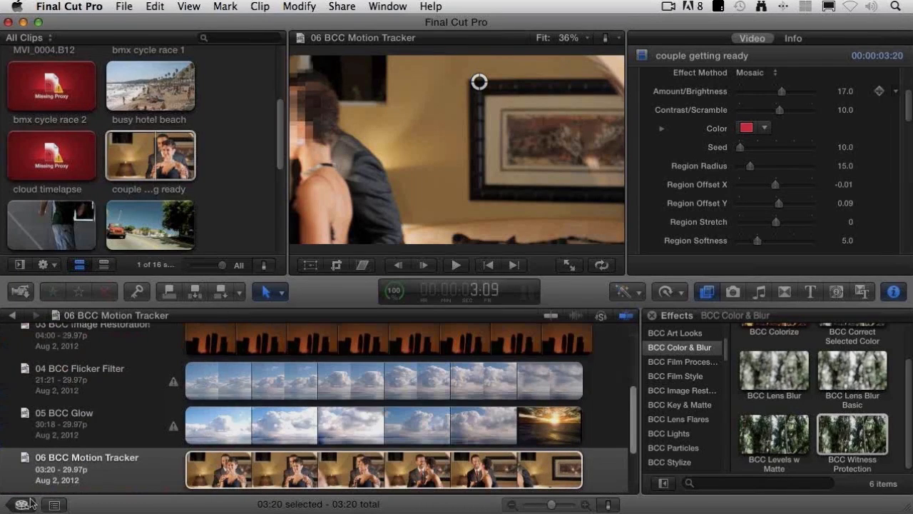
scroll(98, 424, down, 3)
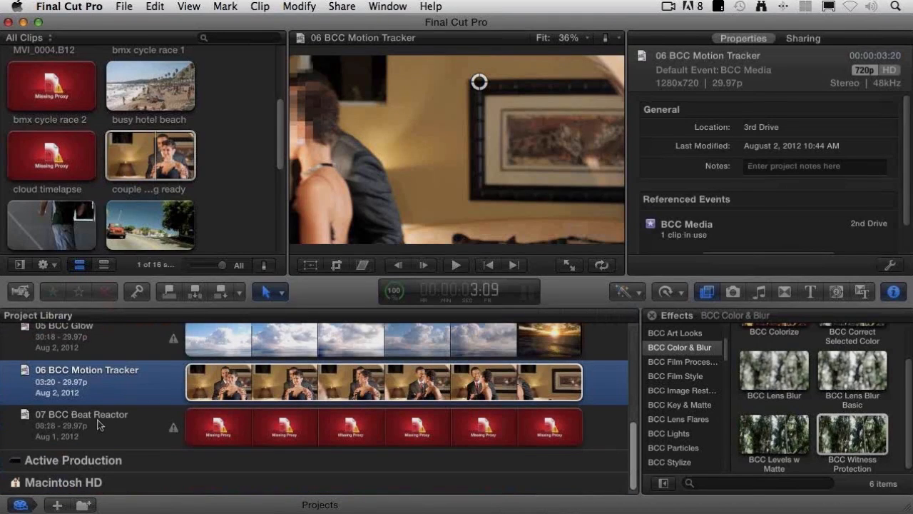
click(98, 425)
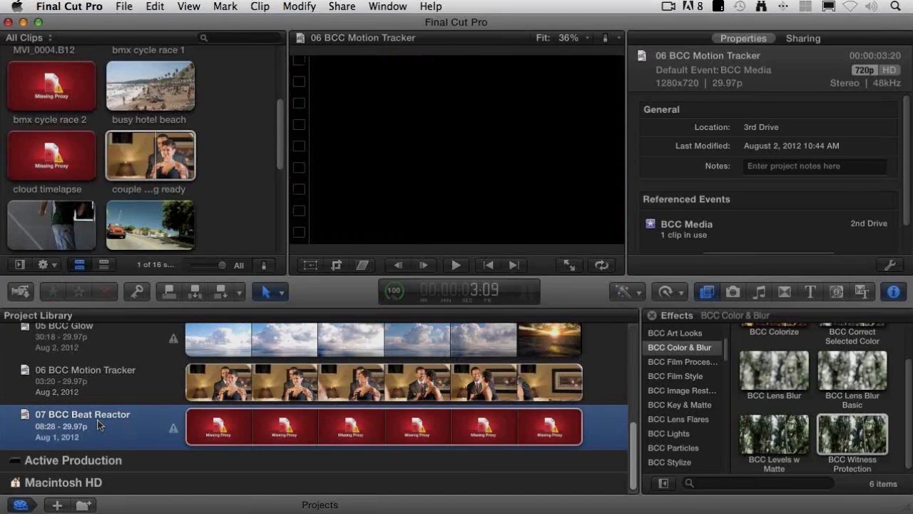
double_click(99, 424)
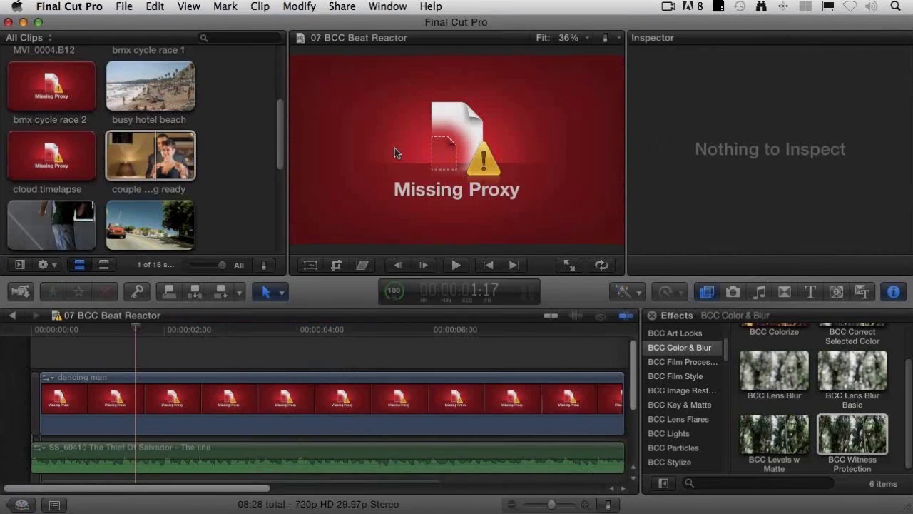
Step: Set the playback preferences to use original or optimized media
click(69, 8)
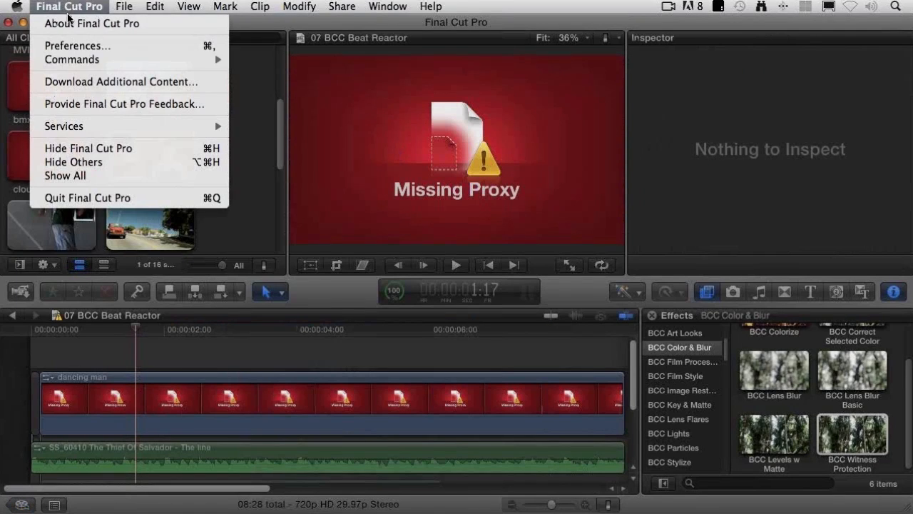
click(95, 47)
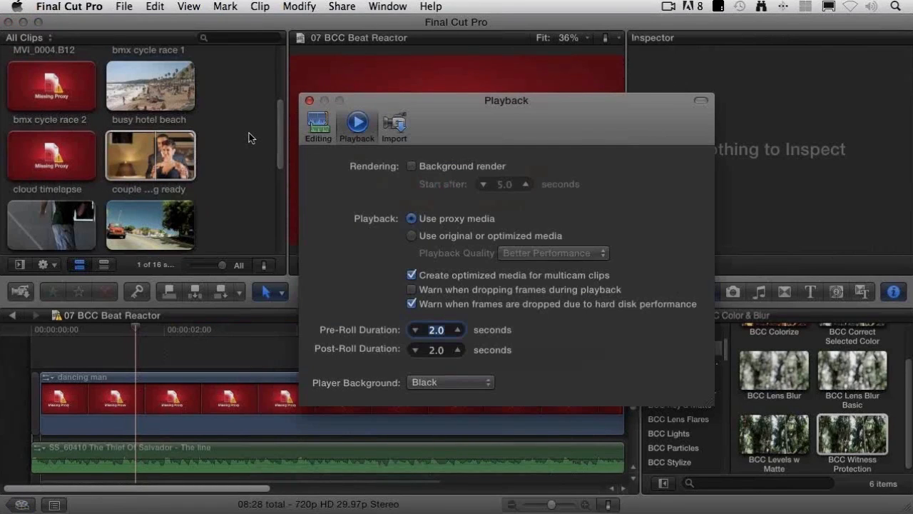
click(412, 235)
click(309, 99)
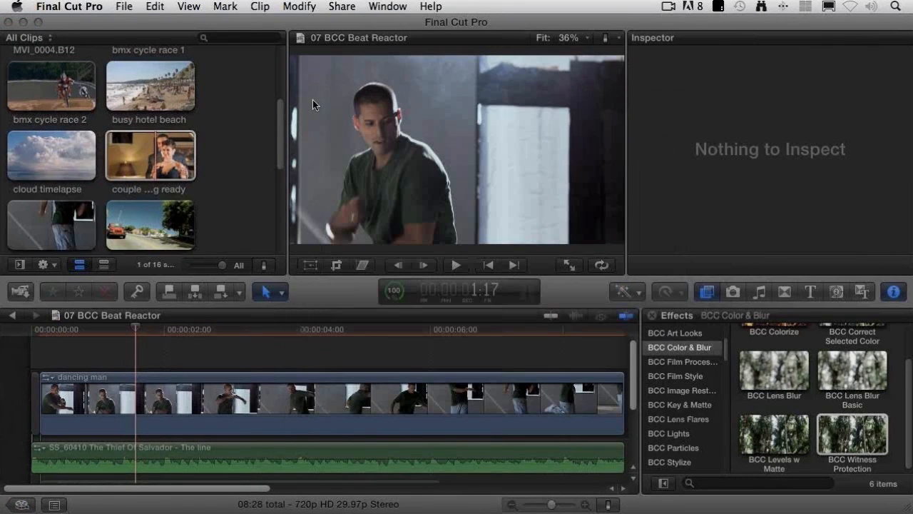
Step: Play the Beat Reactor project from its start and return the playhead to the beginning of the dancing man clip
click(45, 330)
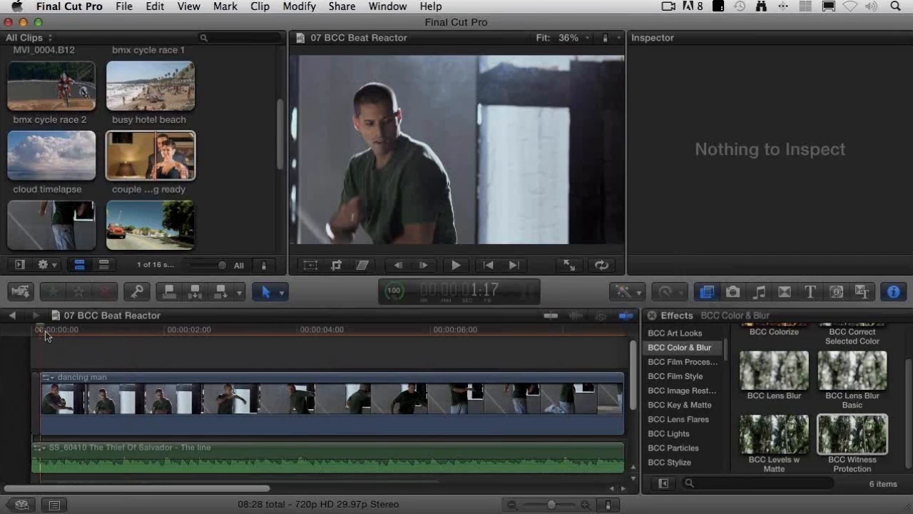
key(l)
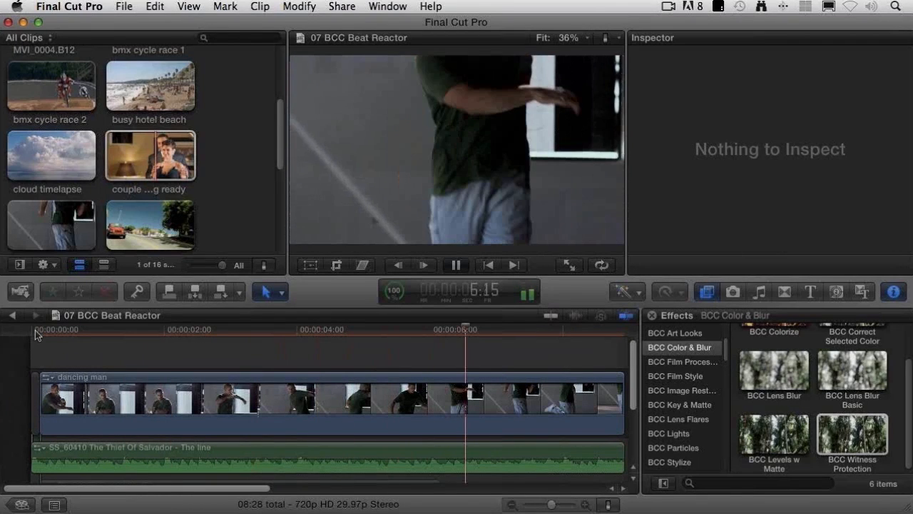
key(space)
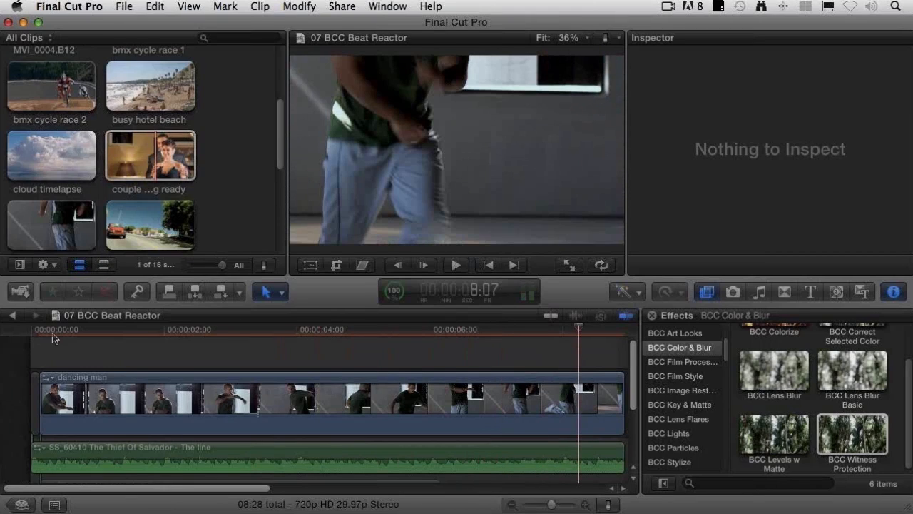
click(62, 329)
drag(59, 330, 45, 331)
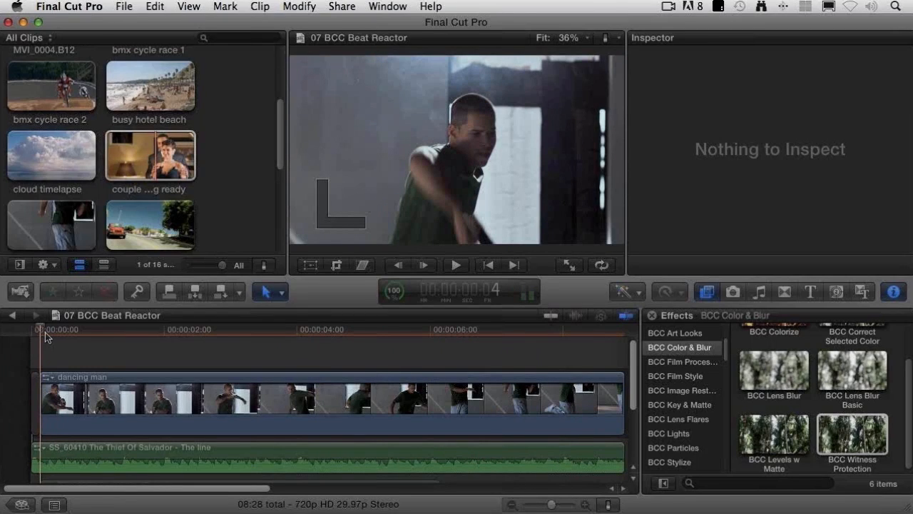
Step: Select the dancing man clip, show its retiming bar to check the playback speed, and hide the bar again
click(114, 395)
key(super+4)
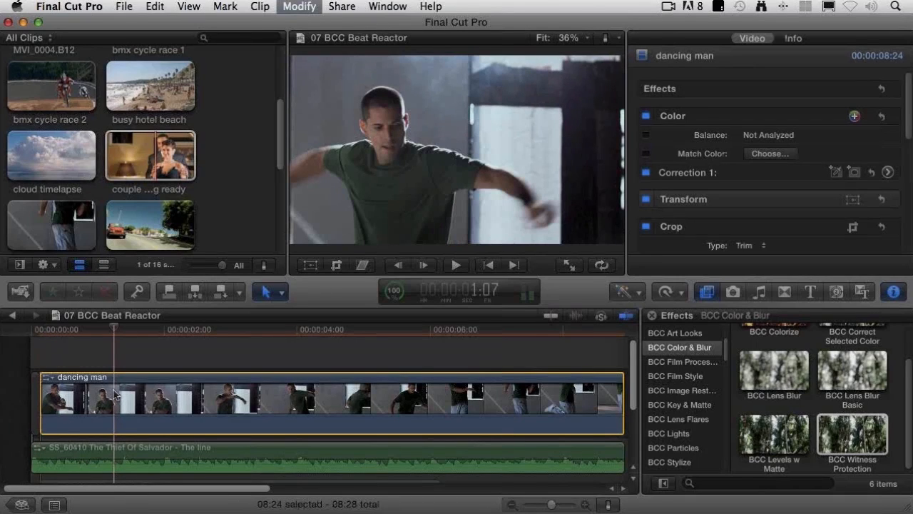
key(super+r)
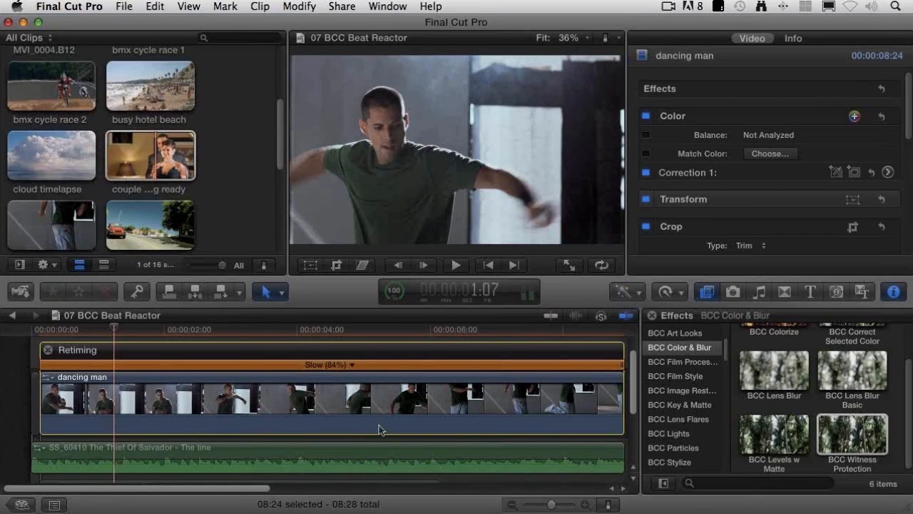
key(shift+b)
key(super+r)
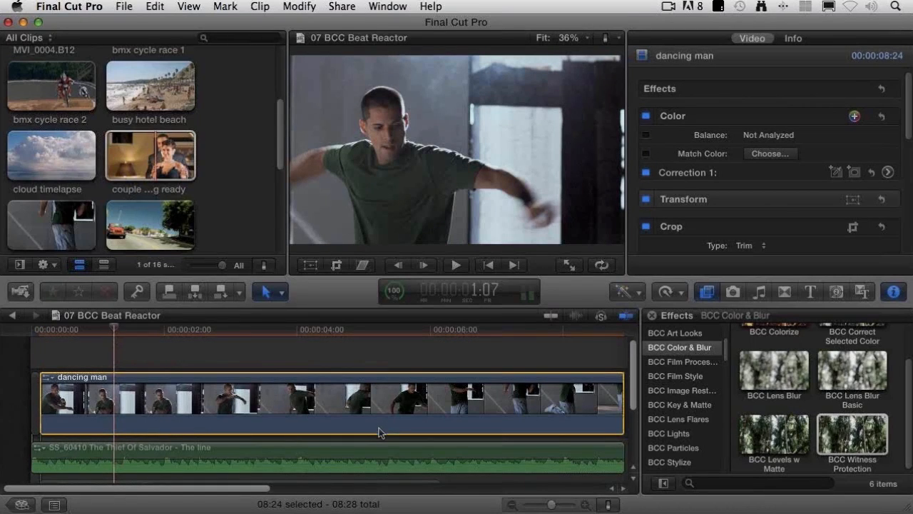
Step: Scrub through the opening of the dancing man clip and park the playhead at 2:08
click(84, 330)
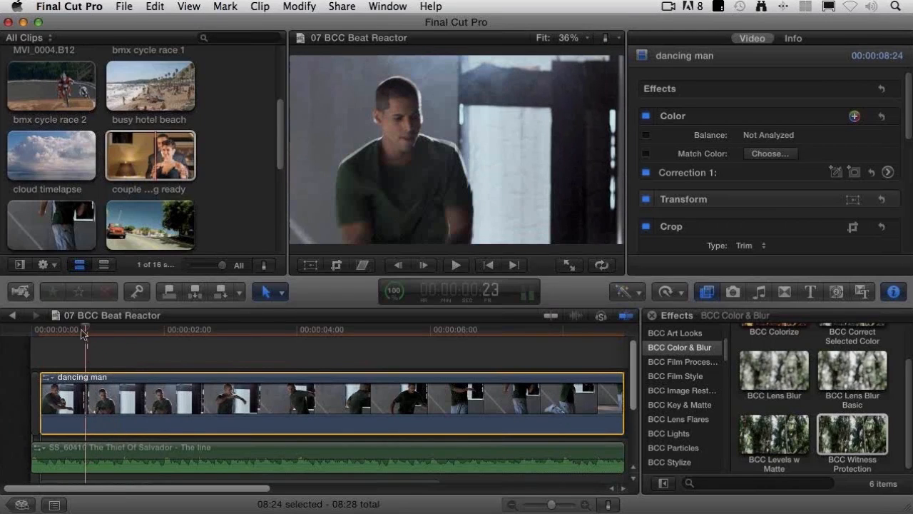
drag(83, 332, 46, 340)
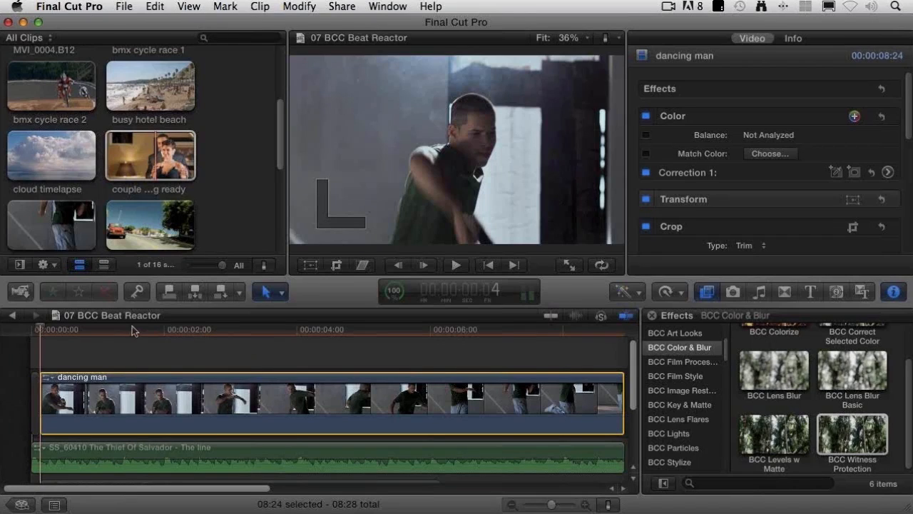
drag(136, 331, 145, 330)
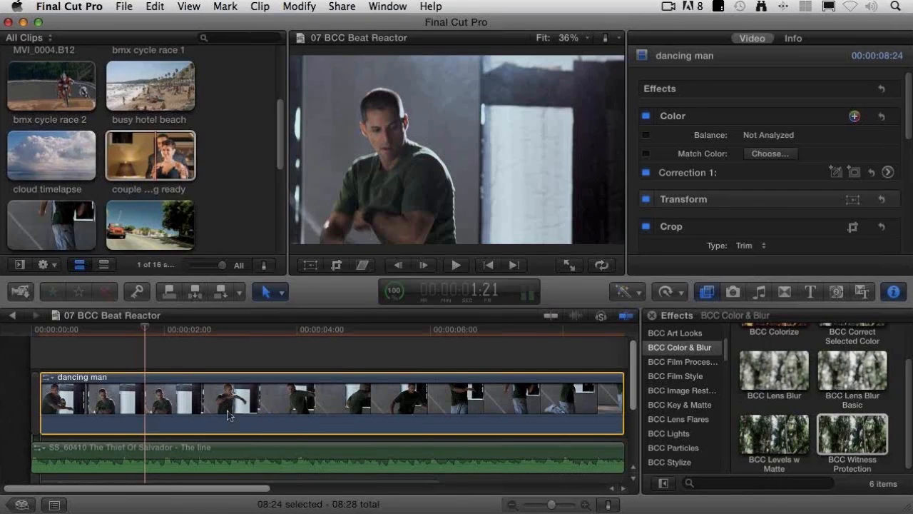
click(184, 416)
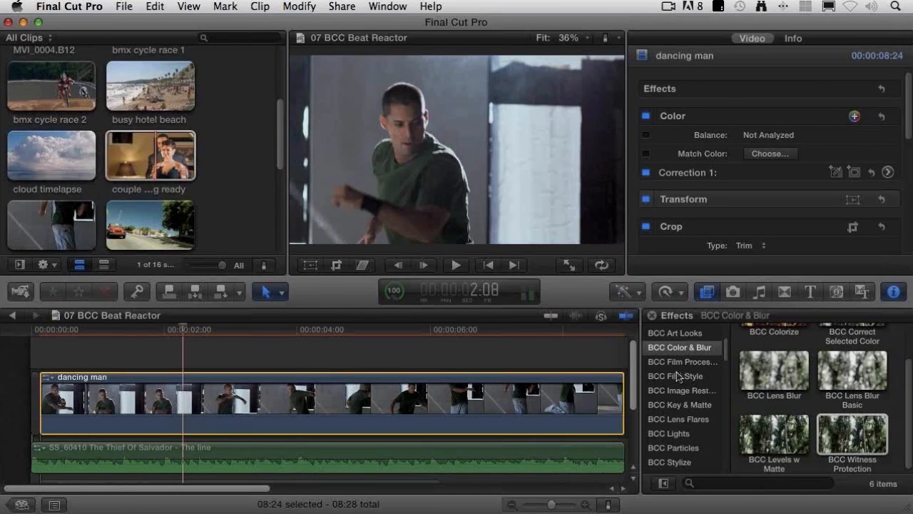
Step: Preview the BCC Lights effects on the dancing man clip and apply BCC Light Rays BR to it
click(678, 377)
scroll(866, 428, up, 2)
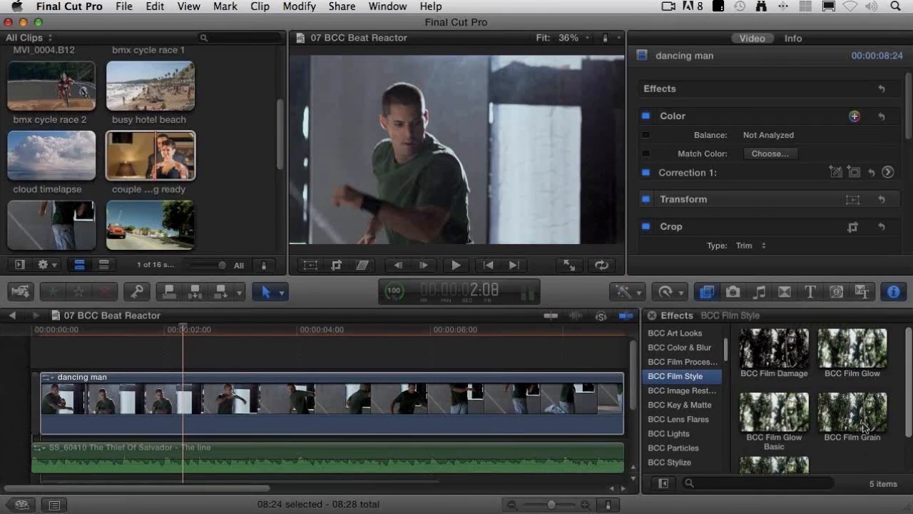
click(681, 434)
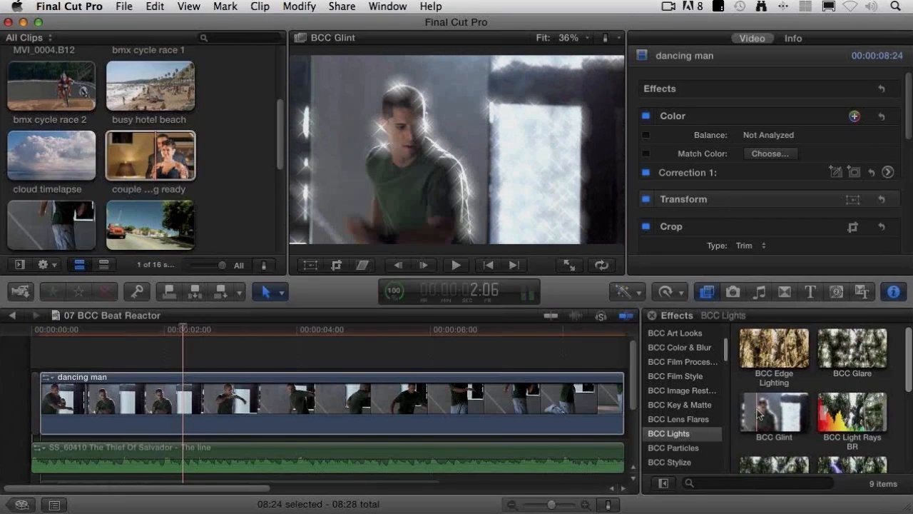
scroll(757, 414, down, 2)
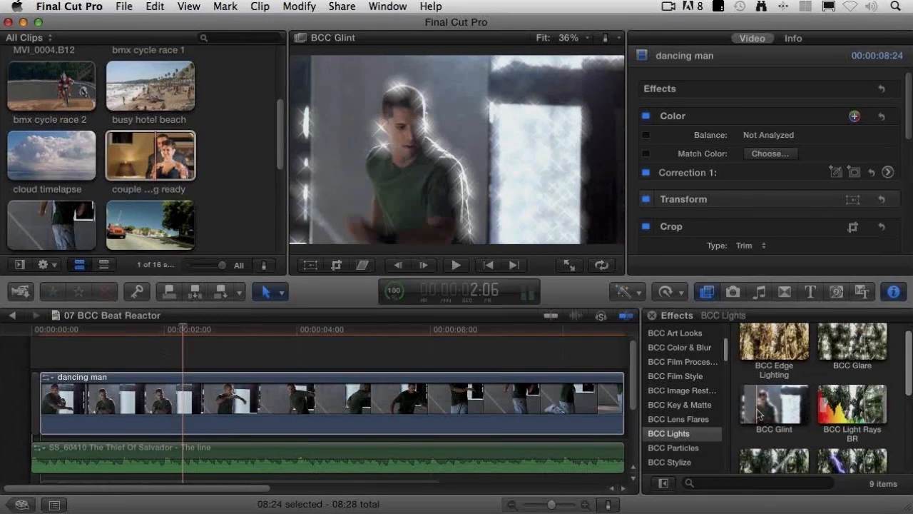
scroll(758, 412, down, 2)
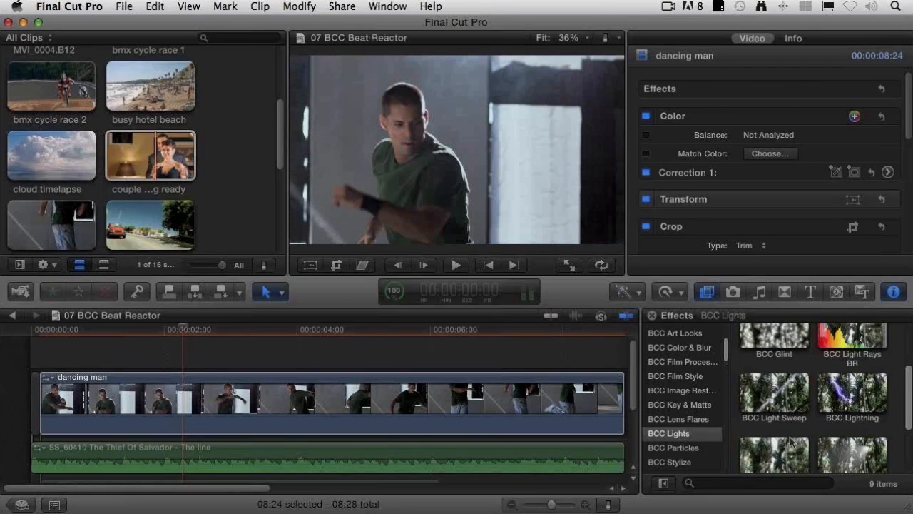
scroll(791, 443, down, 1)
scroll(791, 442, down, 2)
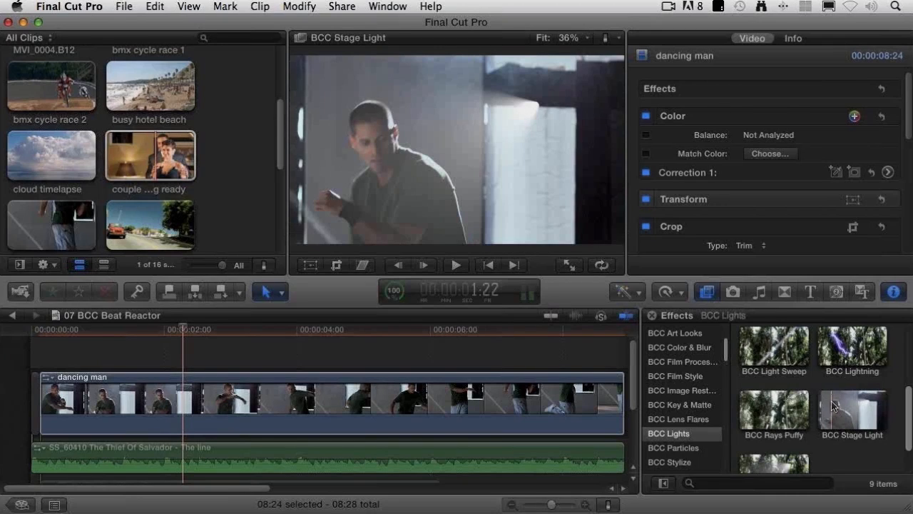
scroll(833, 418, up, 2)
scroll(834, 405, up, 2)
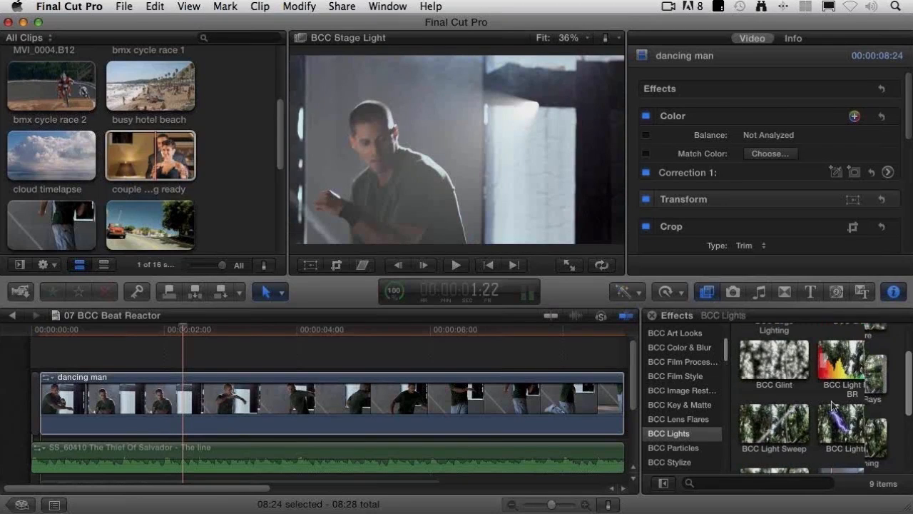
scroll(833, 405, up, 1)
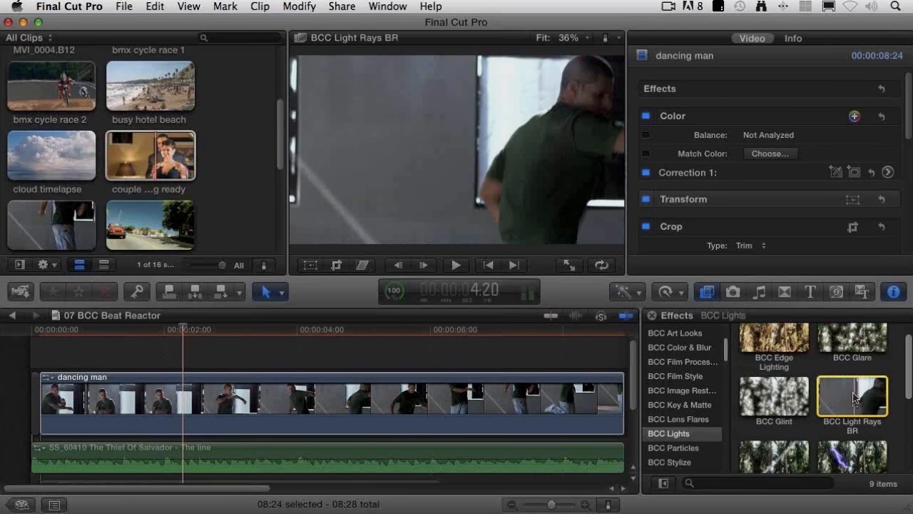
drag(854, 399, 445, 384)
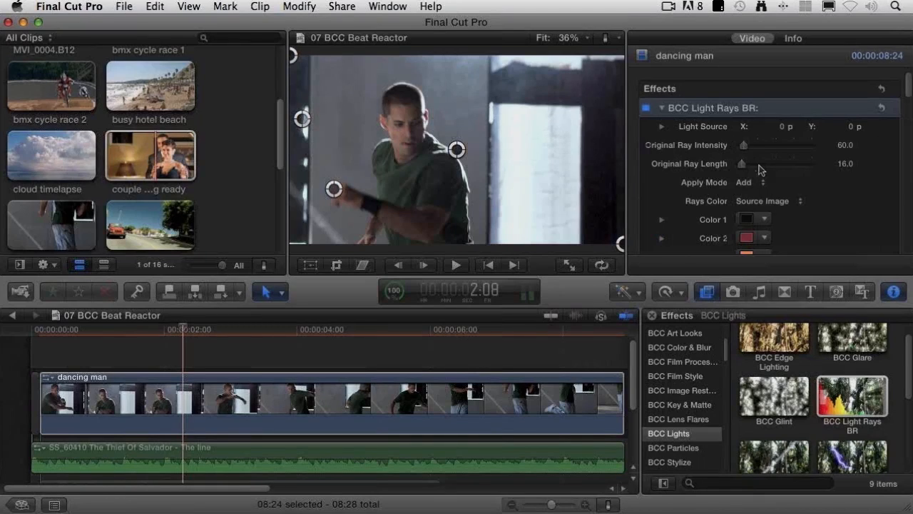
Step: Set the light rays' Original Ray Intensity to 20 and Original Ray Length to 81
mouse_move(742, 164)
mouse_down()
mouse_move(757, 168)
mouse_move(743, 151)
mouse_up()
text(20)
key(Return)
drag(750, 165, 750, 164)
scroll(865, 175, down, 1)
scroll(865, 174, down, 5)
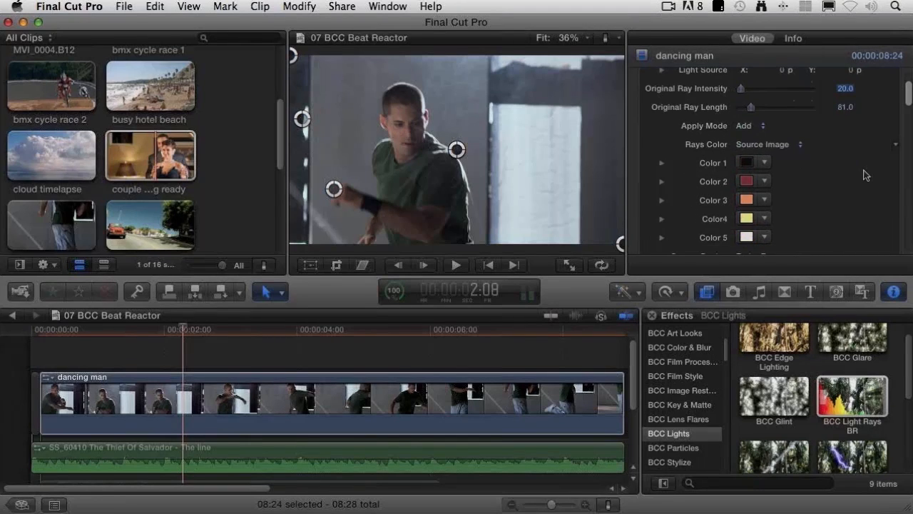
Step: Play the dancing man clip from near its start to about 2:01 to check the light rays
click(60, 334)
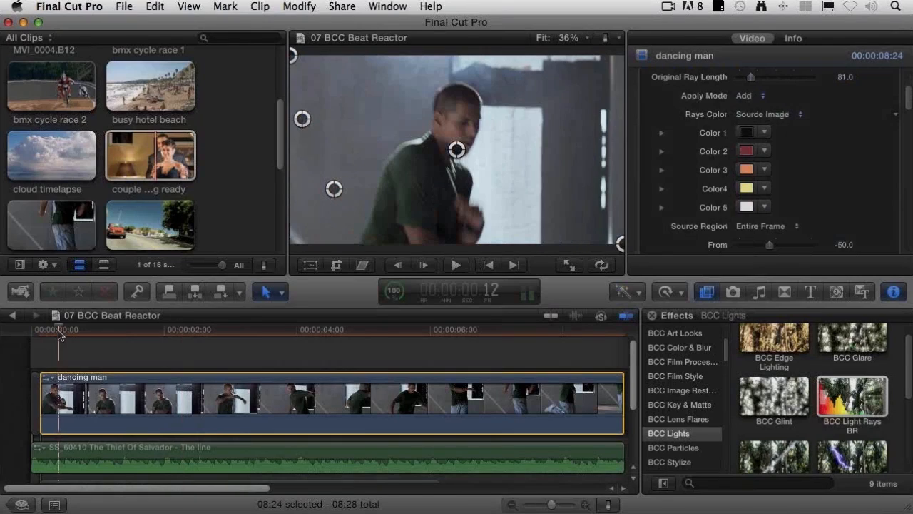
key(space)
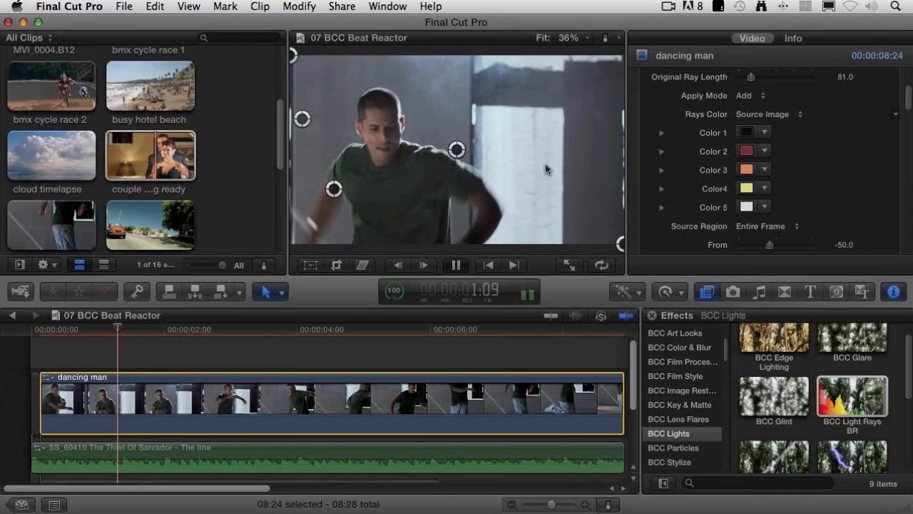
key(space)
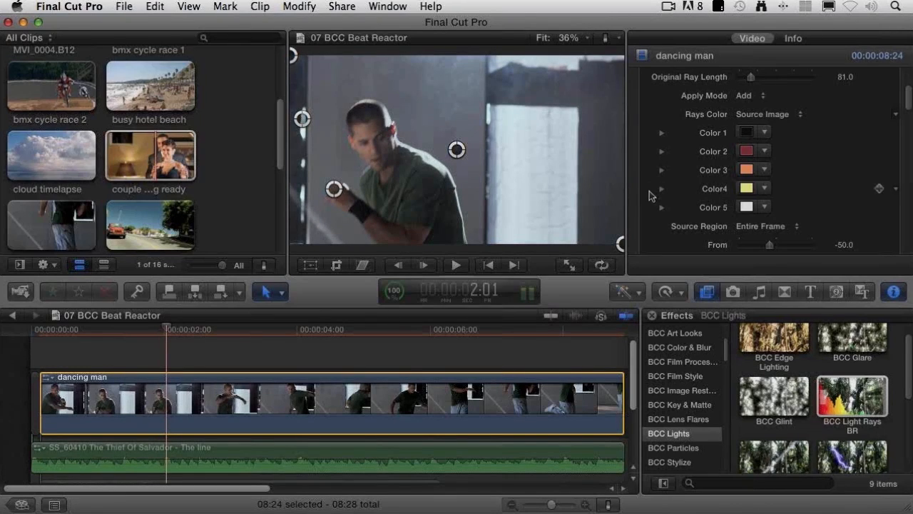
Step: Enable Beat Reactor in the BCC Light Rays BR effect of the dancing man clip
scroll(649, 196, down, 5)
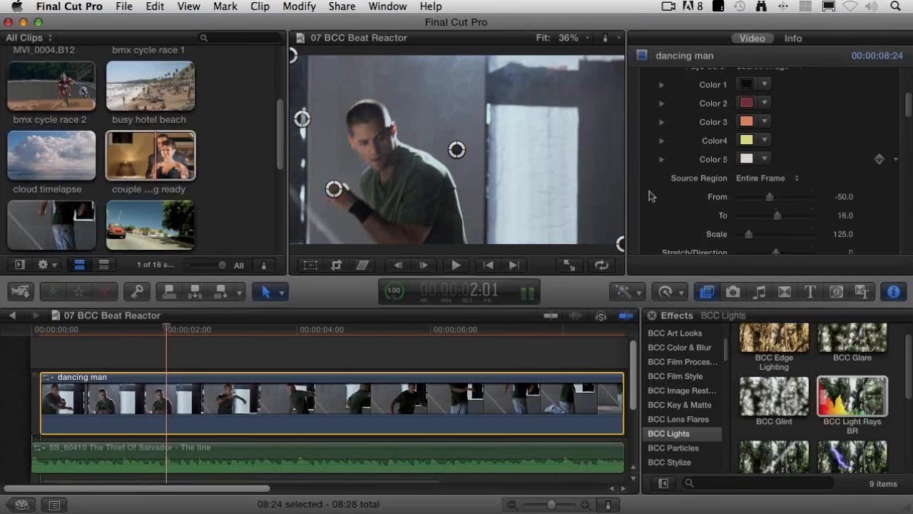
scroll(650, 196, down, 5)
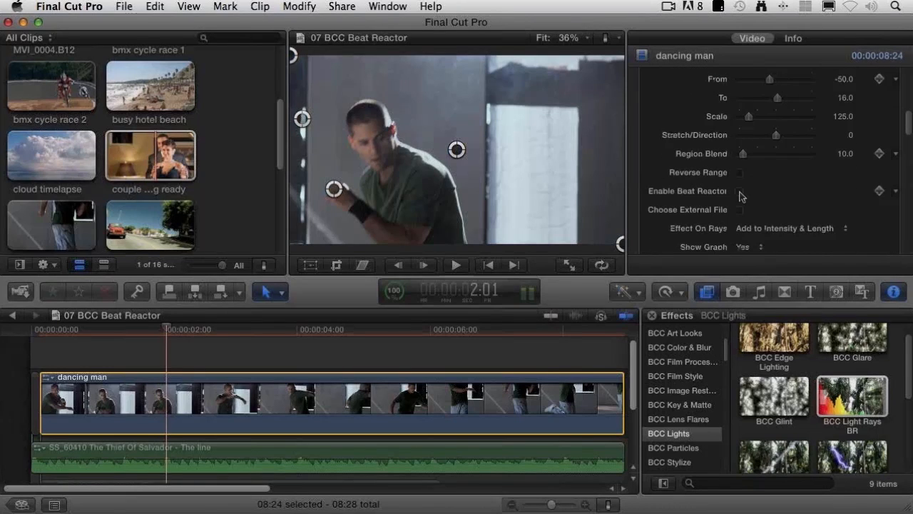
click(739, 191)
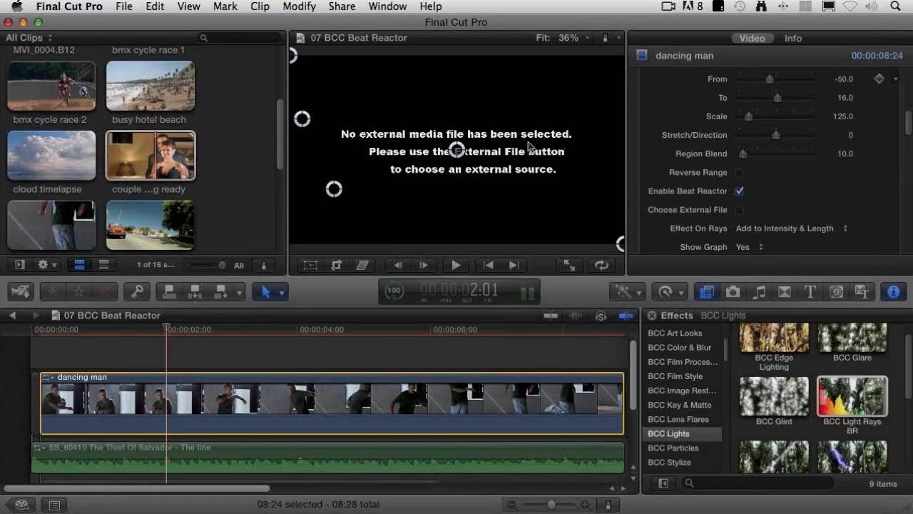
Step: Load SS_60410 The Thief Of Salvador - The line.aiff from the Desktop as Beat Reactor's external audio file
click(739, 211)
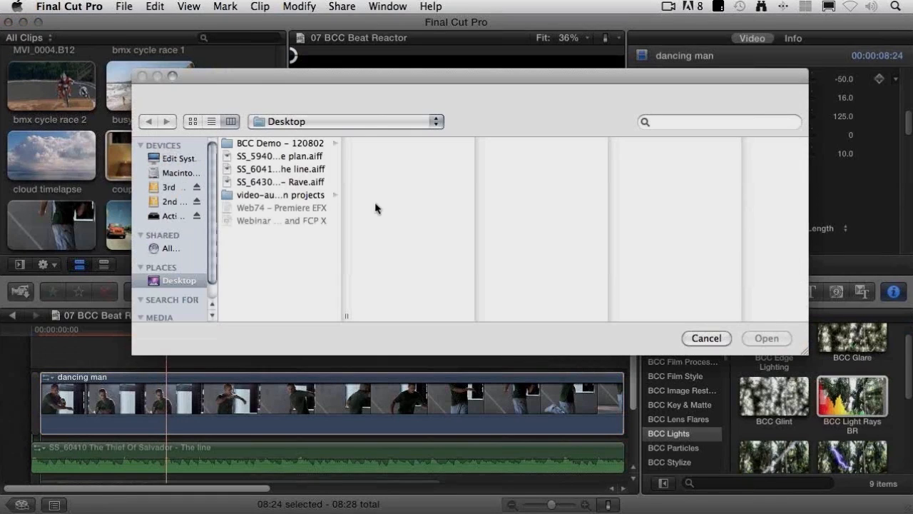
click(316, 169)
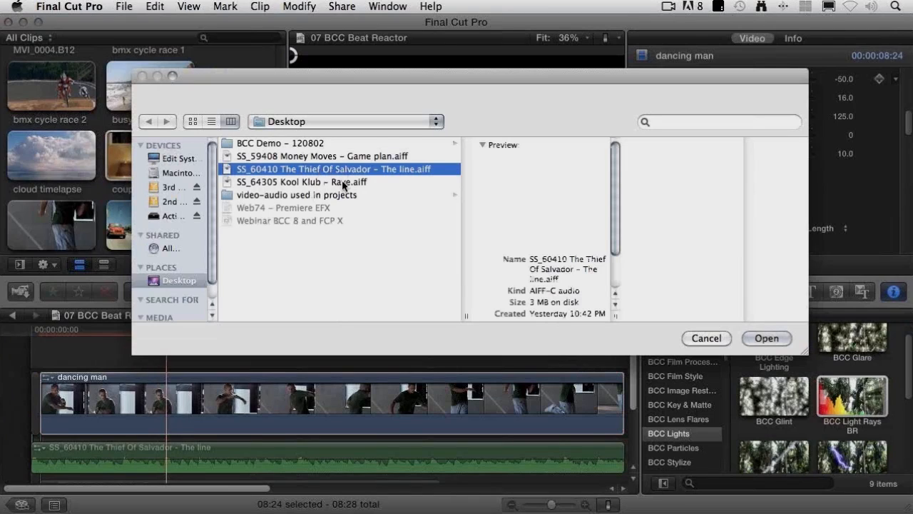
click(766, 339)
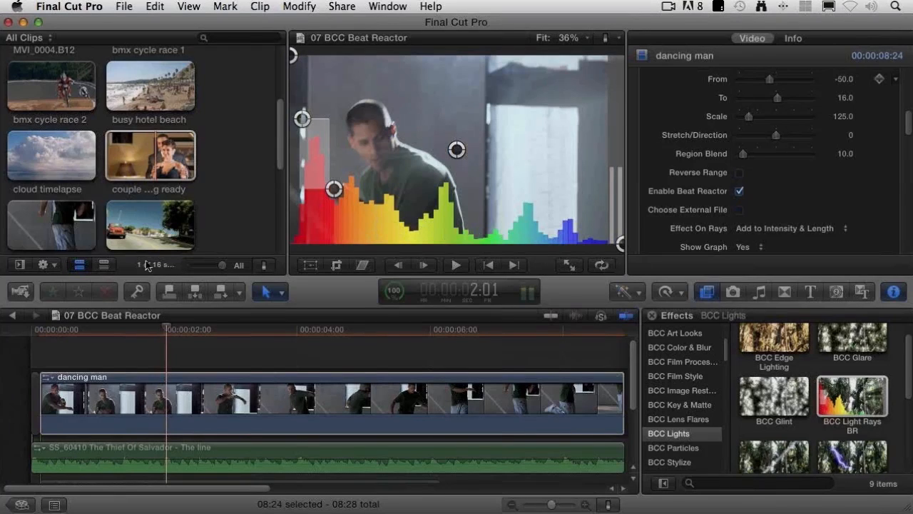
Step: Play the dancing man clip from near its start to about 4:13 to watch the Beat Reactor graph
click(47, 331)
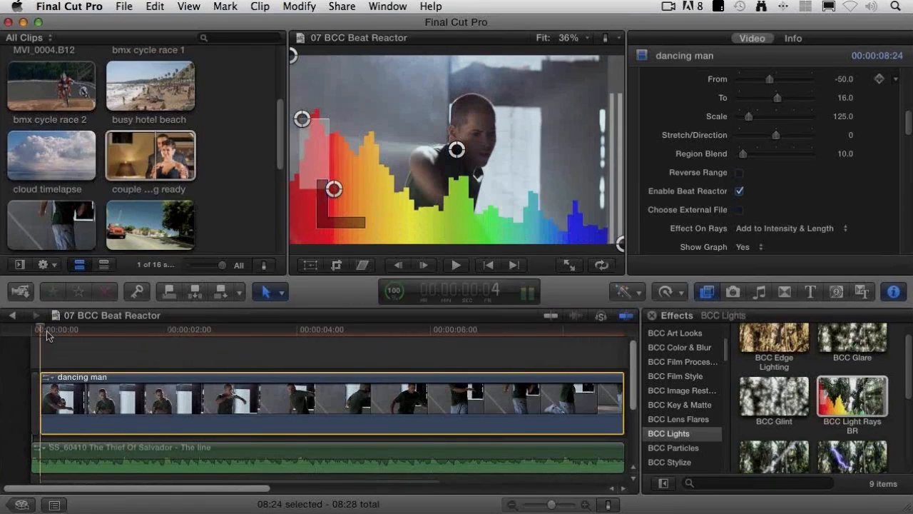
key(space)
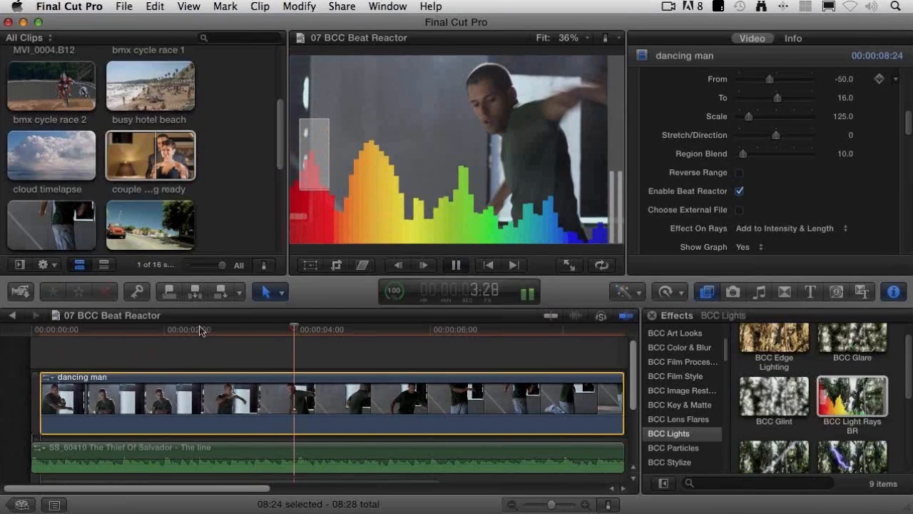
click(577, 238)
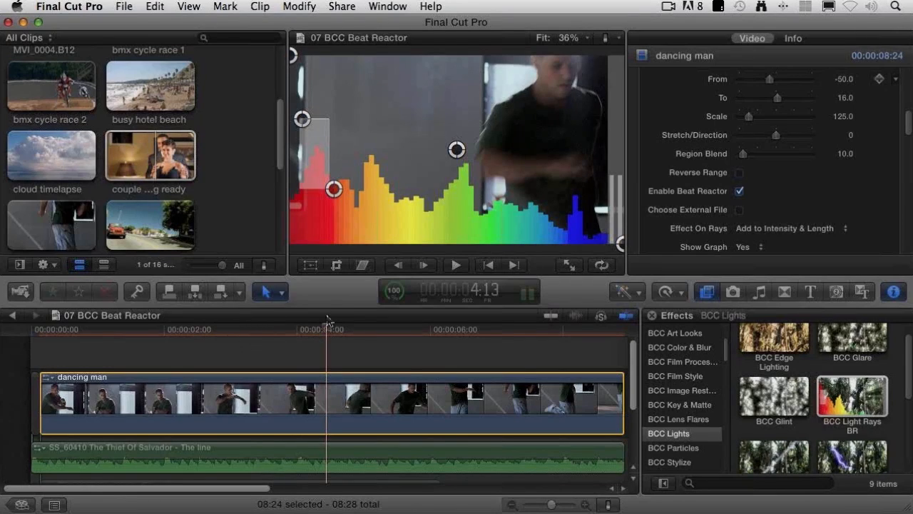
Step: At 2:23, reposition and widen the Beat Reactor sampling region in the viewer to span the red to yellow frequencies
drag(314, 334, 216, 343)
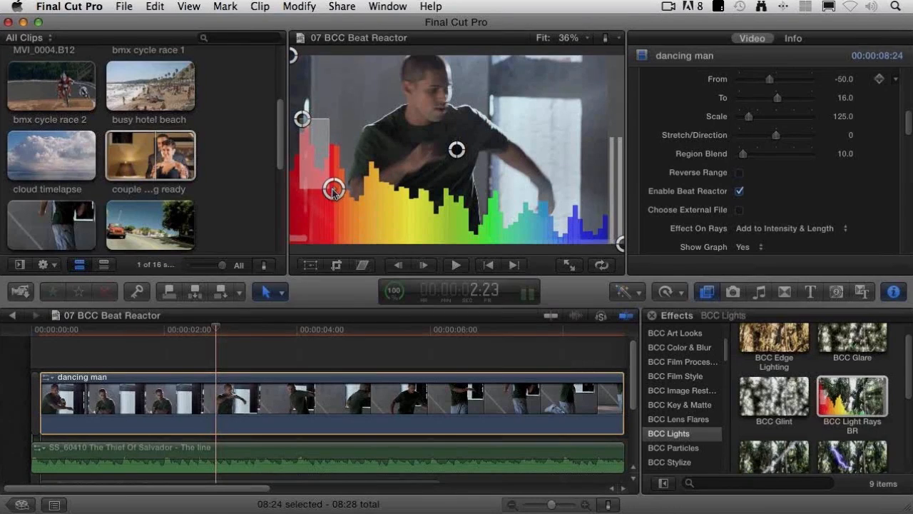
drag(333, 190, 373, 187)
drag(308, 116, 327, 145)
drag(374, 185, 394, 186)
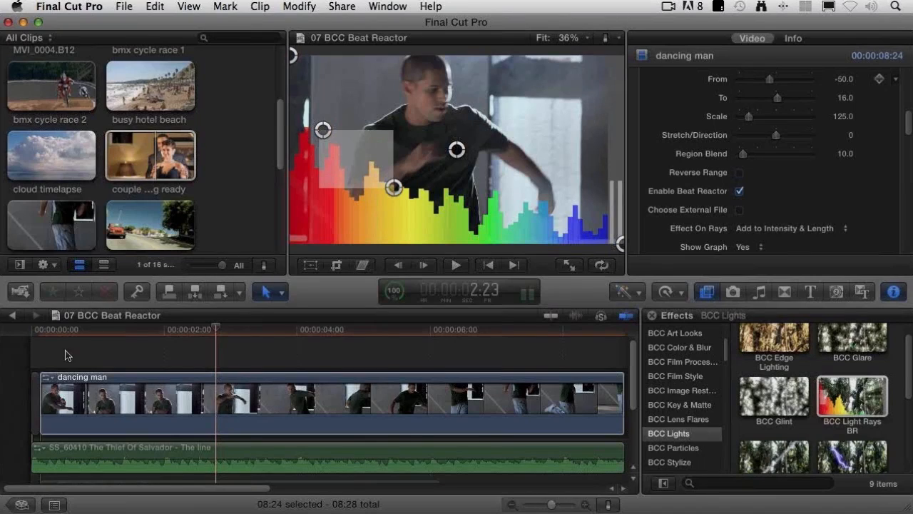
Step: Check the rays' reaction at several points of the dancing man clip, including 3:23 and 5:05, and return near the start
drag(55, 331, 39, 331)
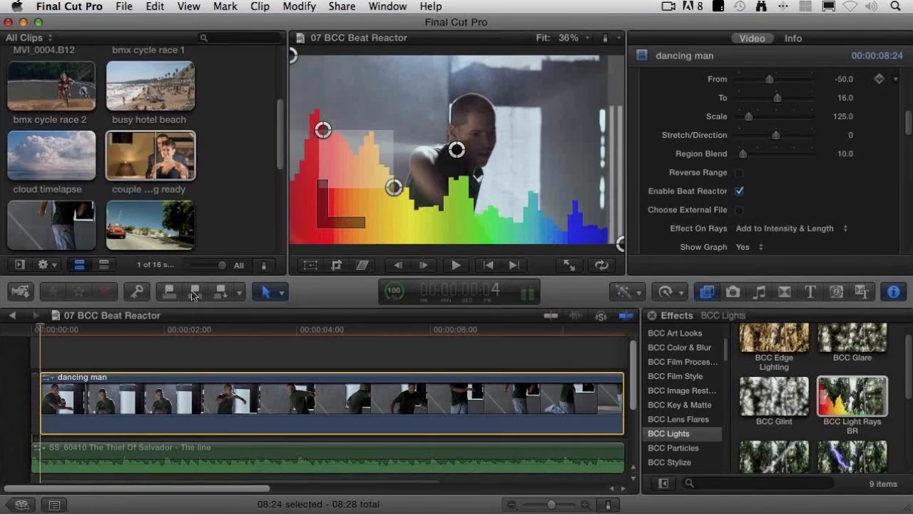
click(281, 329)
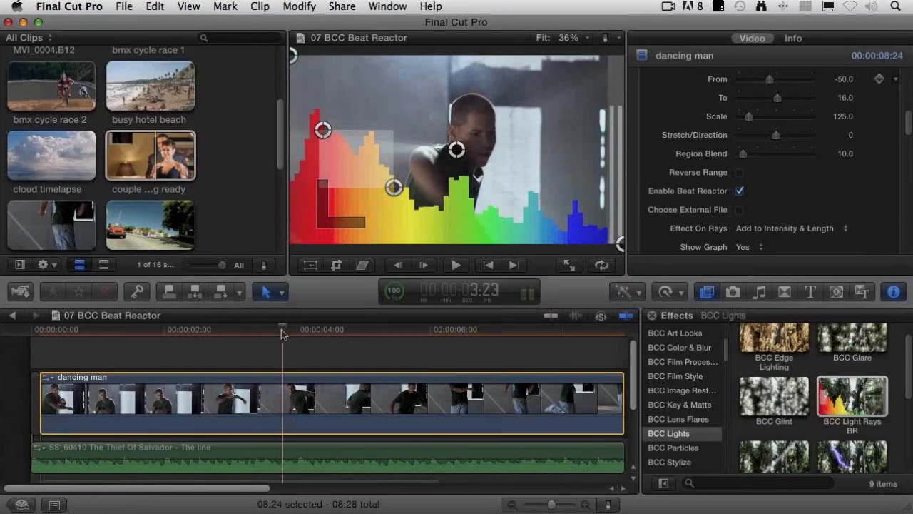
click(374, 329)
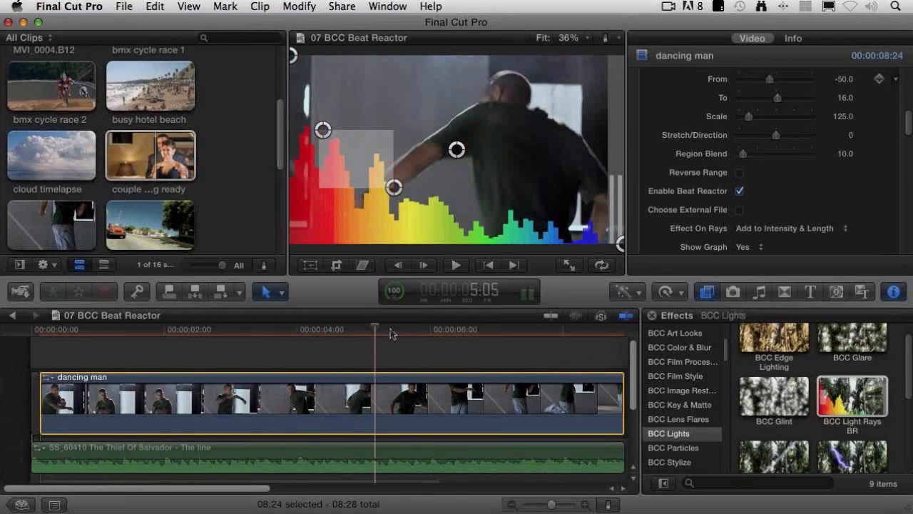
click(429, 327)
drag(76, 329, 42, 330)
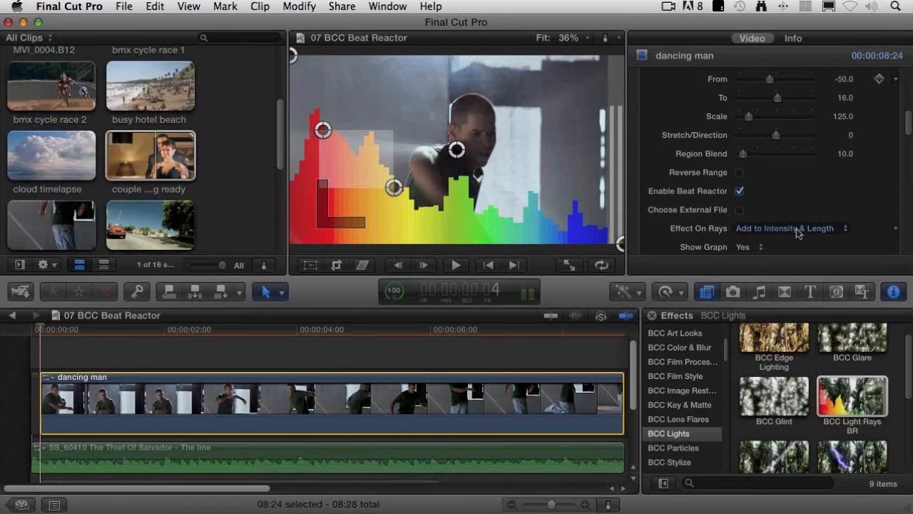
Step: Set the Beat Reactor Graph Opacity to 37 and play the clip from the start to about 3:05
scroll(872, 228, down, 1)
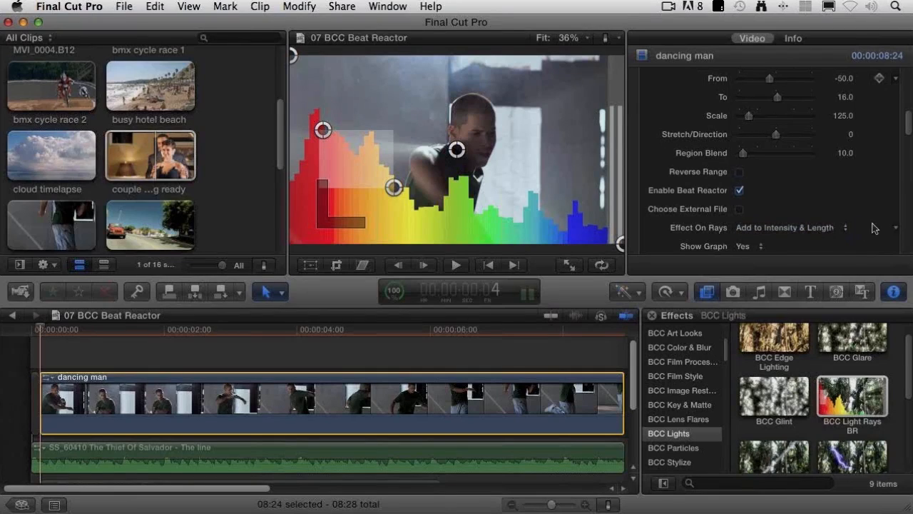
scroll(872, 229, down, 5)
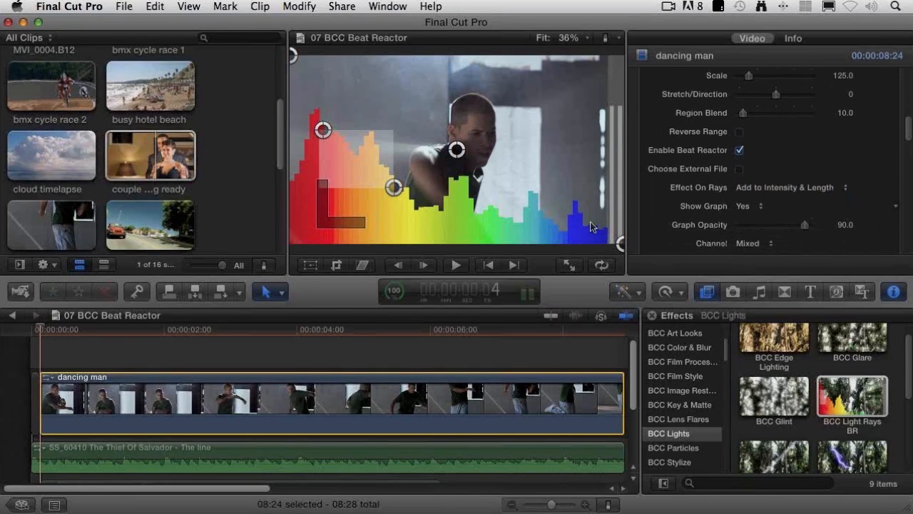
drag(804, 227, 765, 229)
click(31, 329)
key(space)
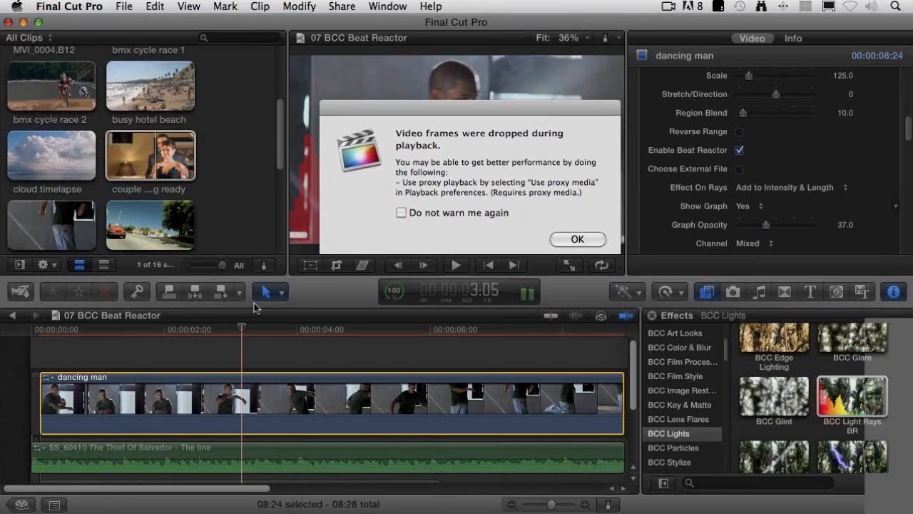
click(577, 240)
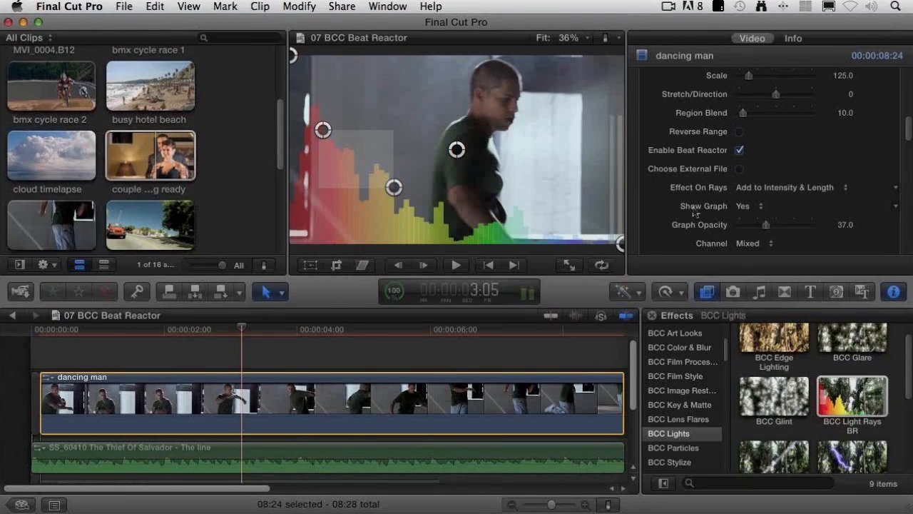
Step: Set Show Graph to No and shift the light rays' Light Source X to 0.71
click(754, 207)
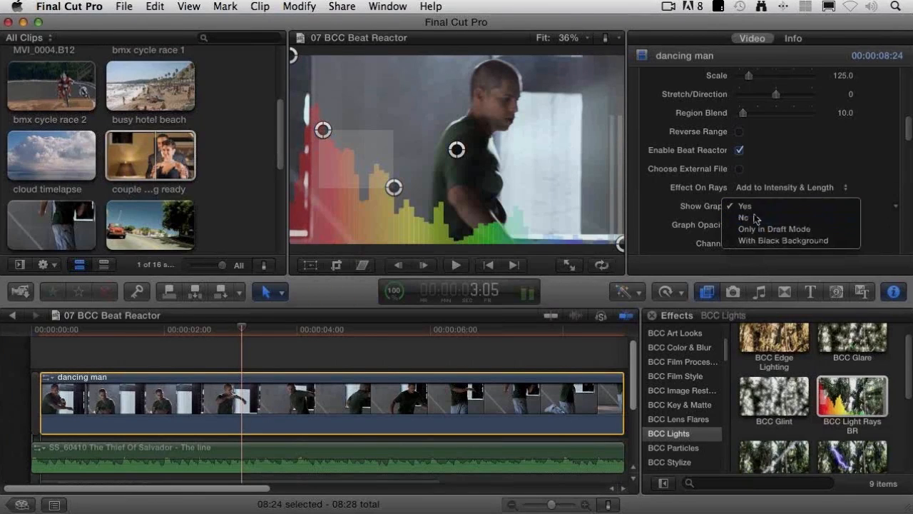
click(756, 218)
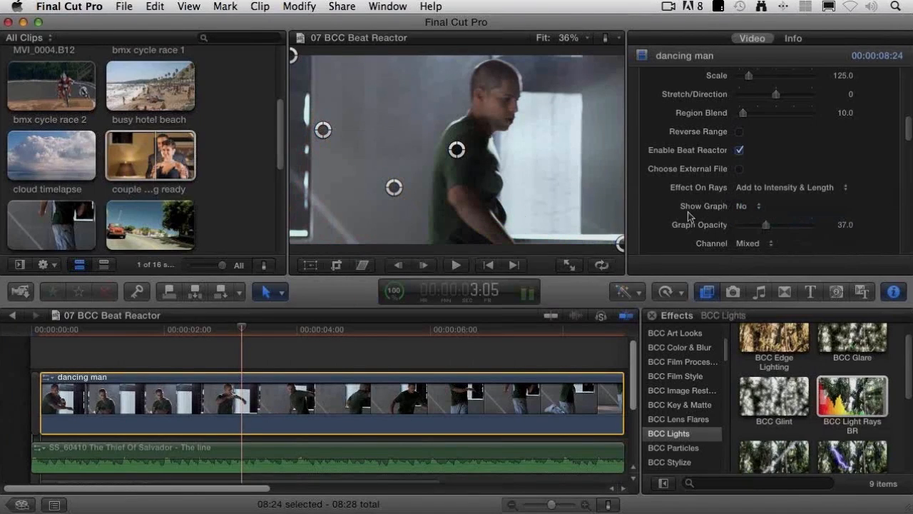
scroll(674, 216, up, 10)
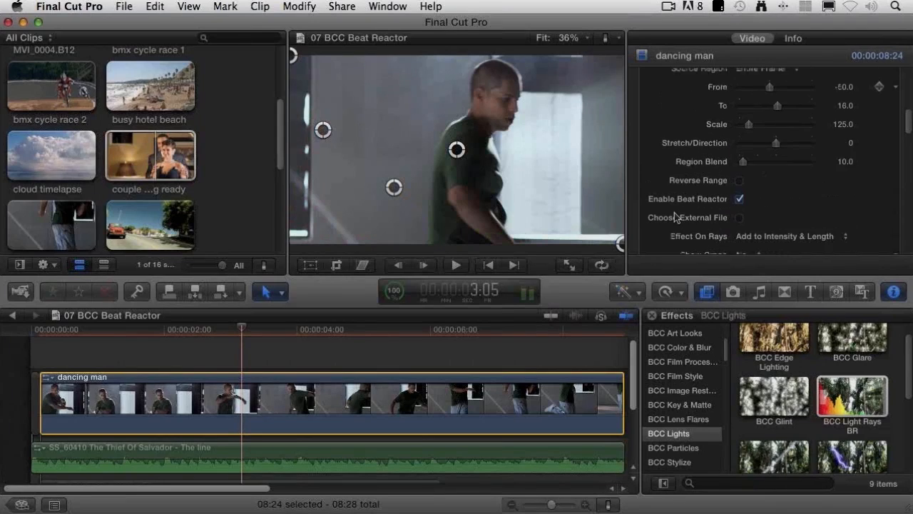
scroll(676, 216, up, 5)
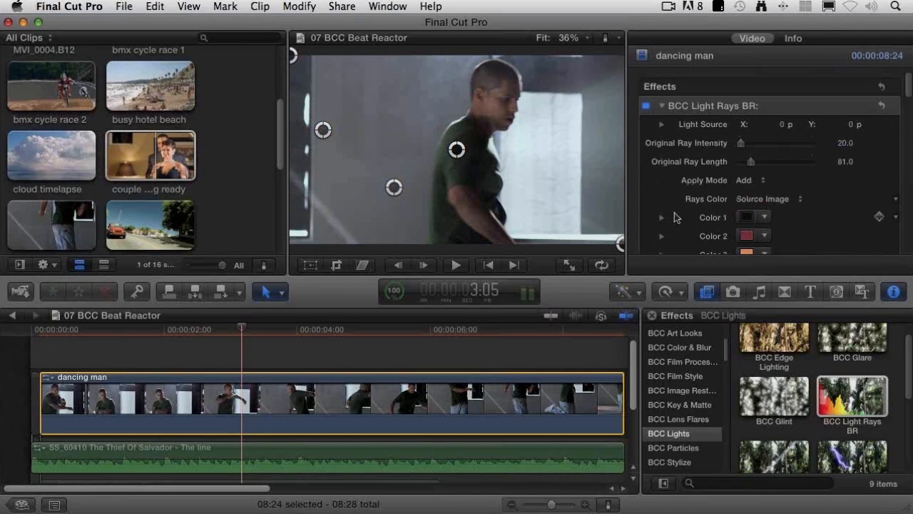
scroll(676, 216, down, 1)
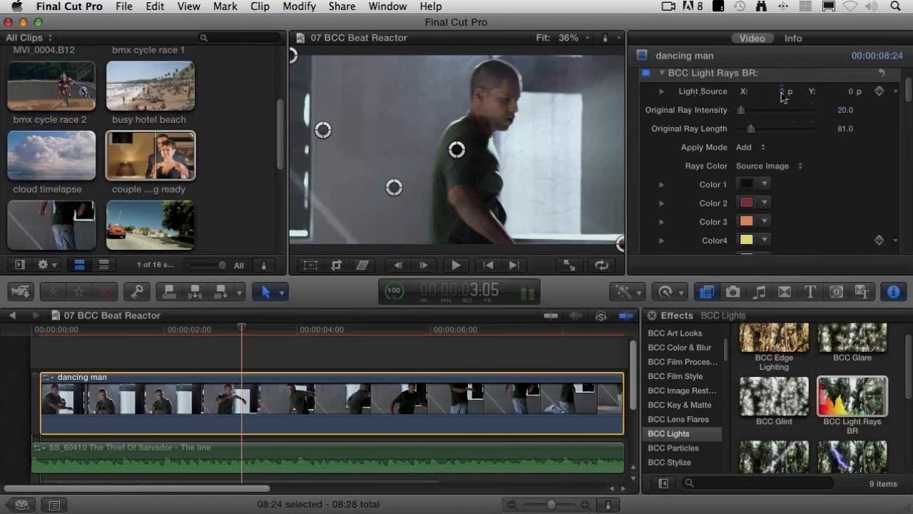
drag(782, 96, 781, 96)
Step: Play the clip from near its start to about 6:00 and examine the rays frame by frame around 1:03
click(41, 331)
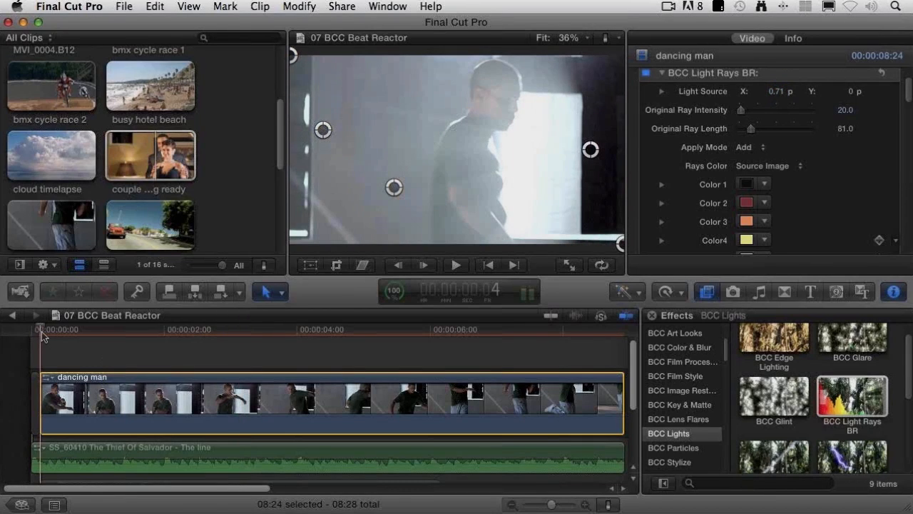
key(space)
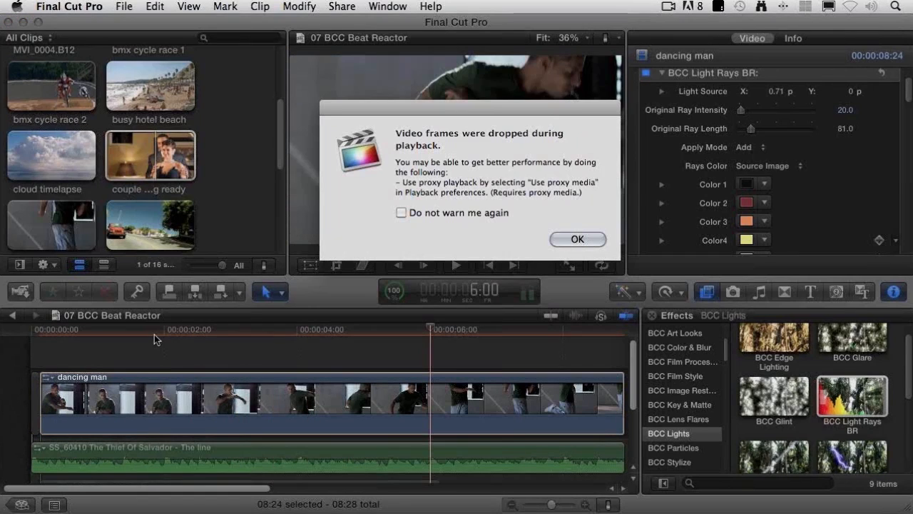
click(575, 240)
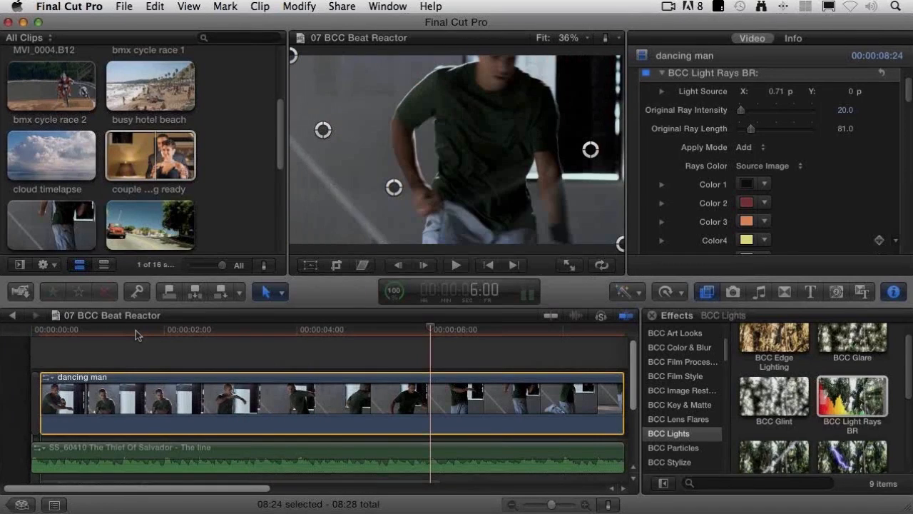
click(97, 332)
key(Right)
key(Right)
key(Right)
key(Right)
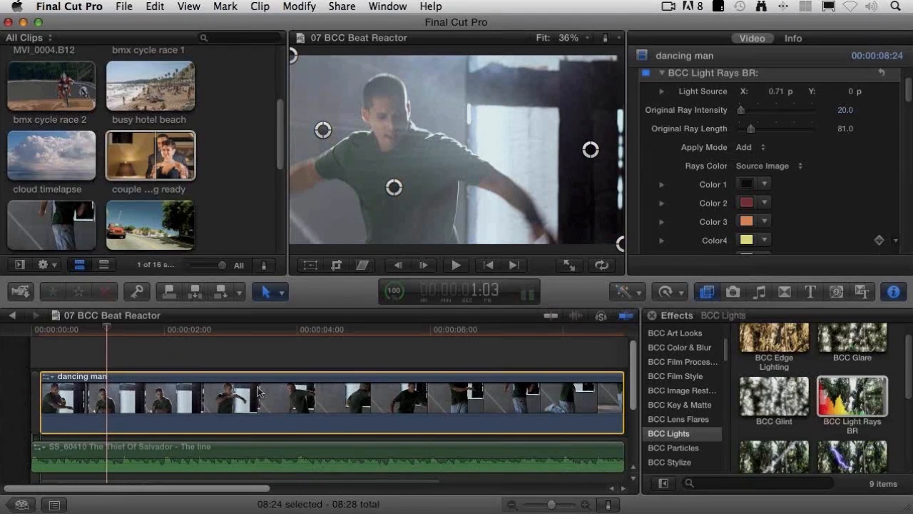
Step: Disable the Thief Of Salvador audio clip, try Kool Klub - Rave in its place, and leave only Looping Music Bed 42 enabled
scroll(258, 391, down, 2)
scroll(285, 396, down, 3)
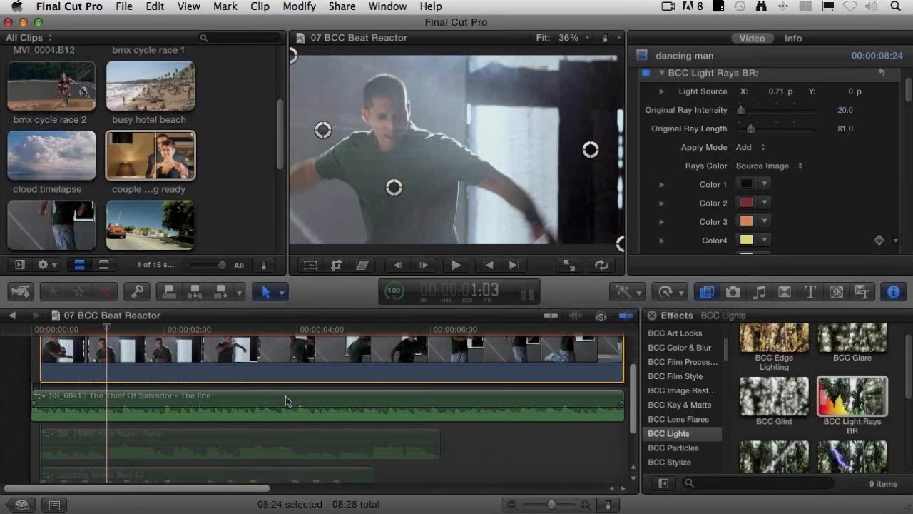
click(285, 396)
click(249, 437)
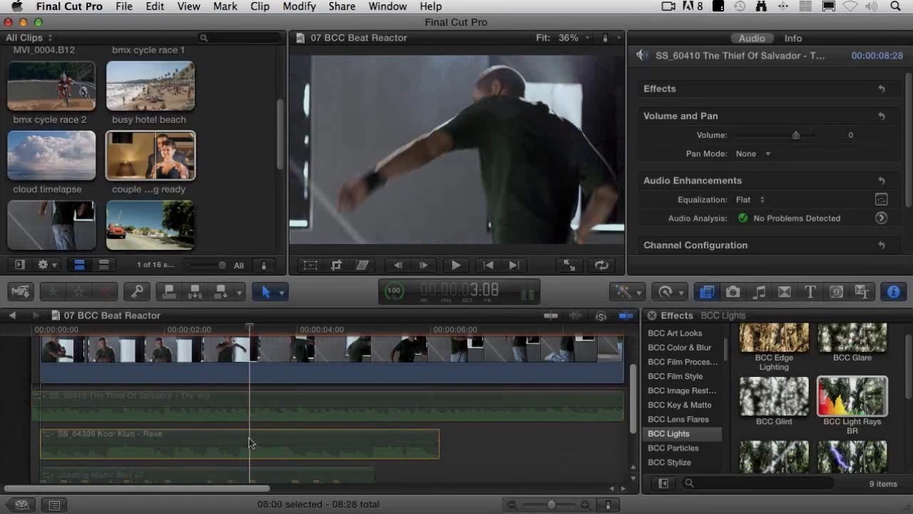
drag(134, 330, 284, 438)
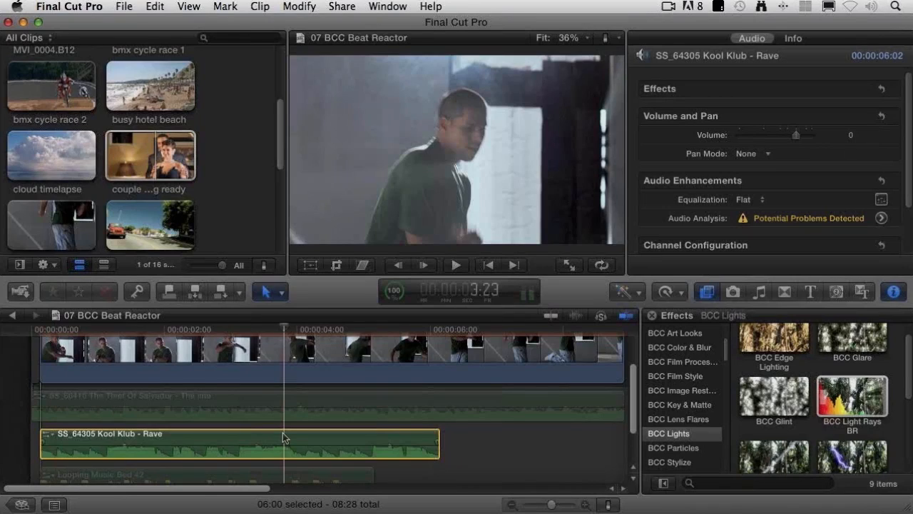
scroll(282, 448, down, 2)
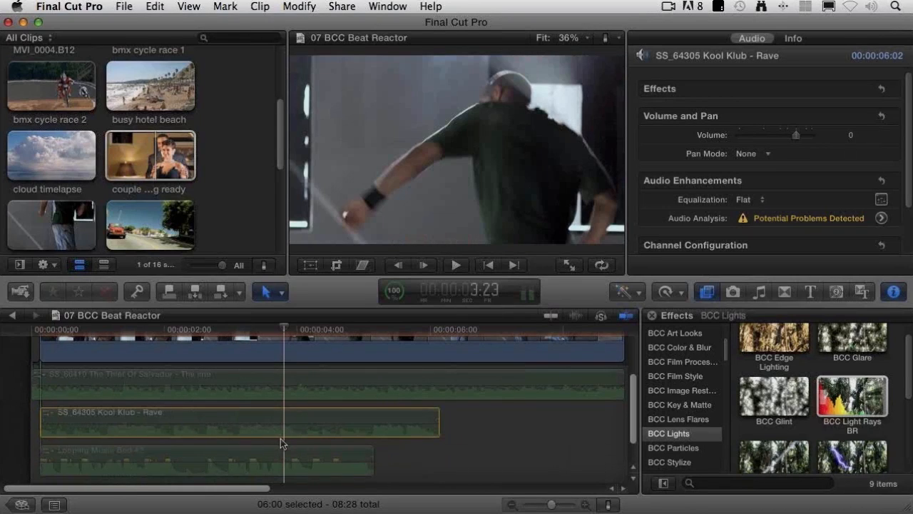
scroll(280, 438, down, 3)
click(272, 423)
key(v)
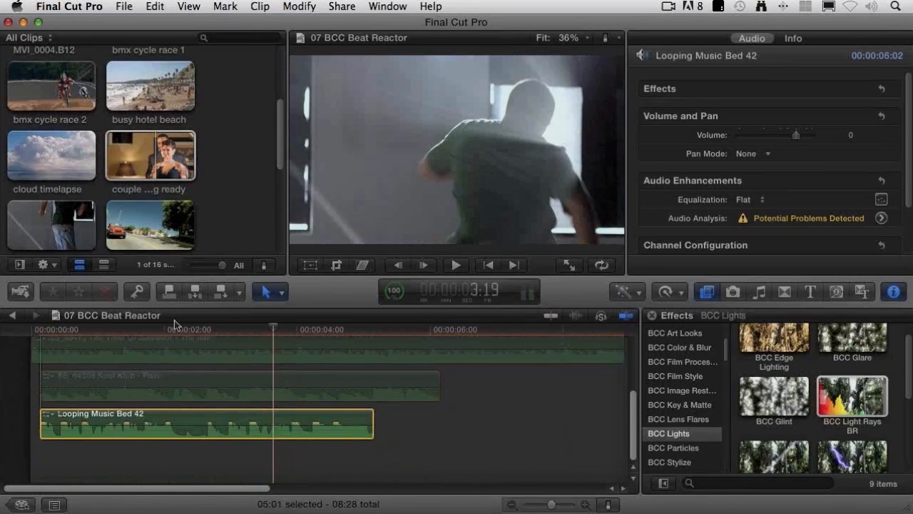
Step: Load the Looping Music Bed 42 file from the video-audio used in projects folder as the dancing man clip's Beat Reactor source
click(59, 326)
click(39, 330)
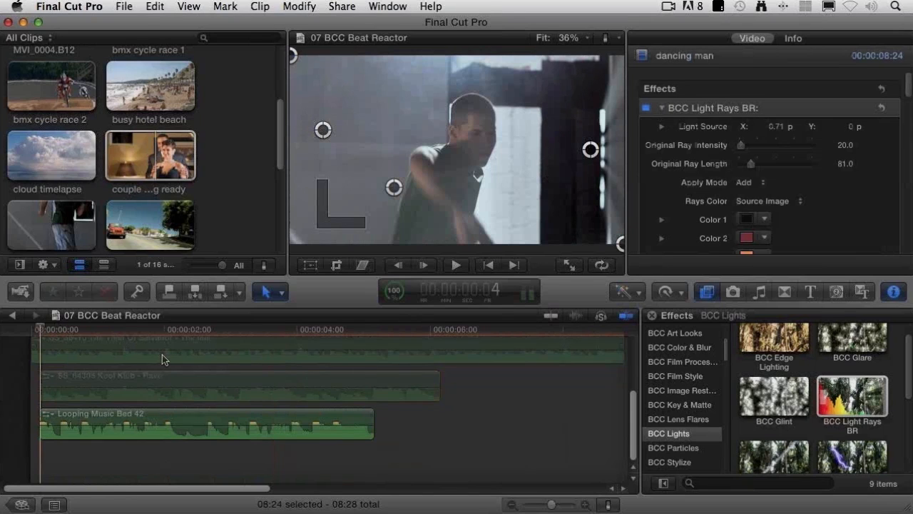
scroll(162, 359, up, 3)
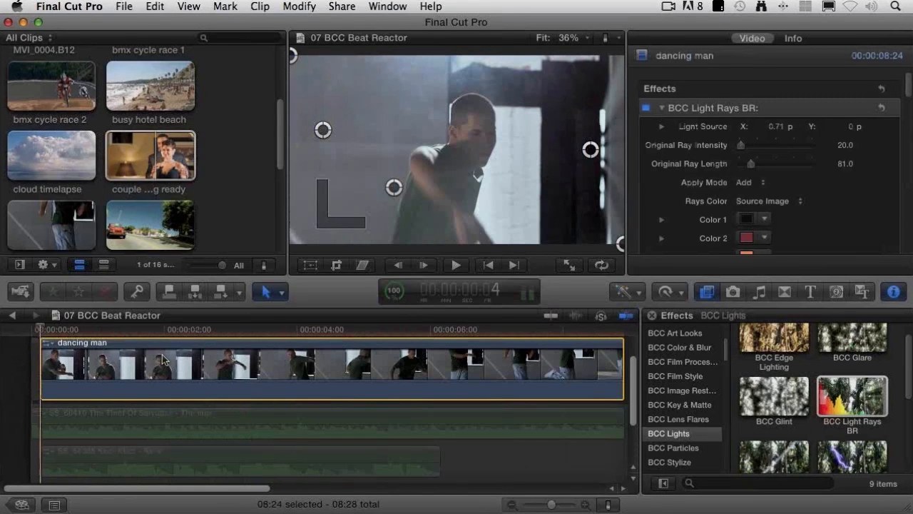
scroll(739, 179, down, 10)
click(739, 199)
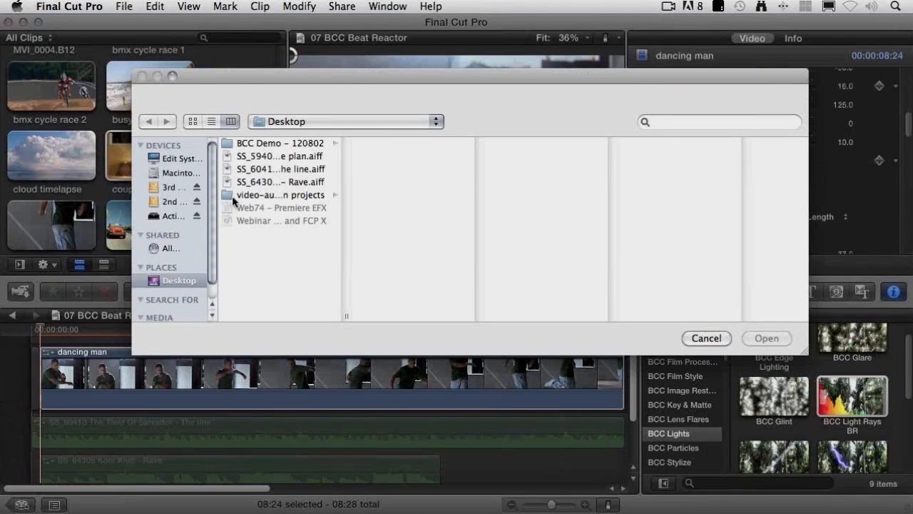
click(235, 196)
click(413, 273)
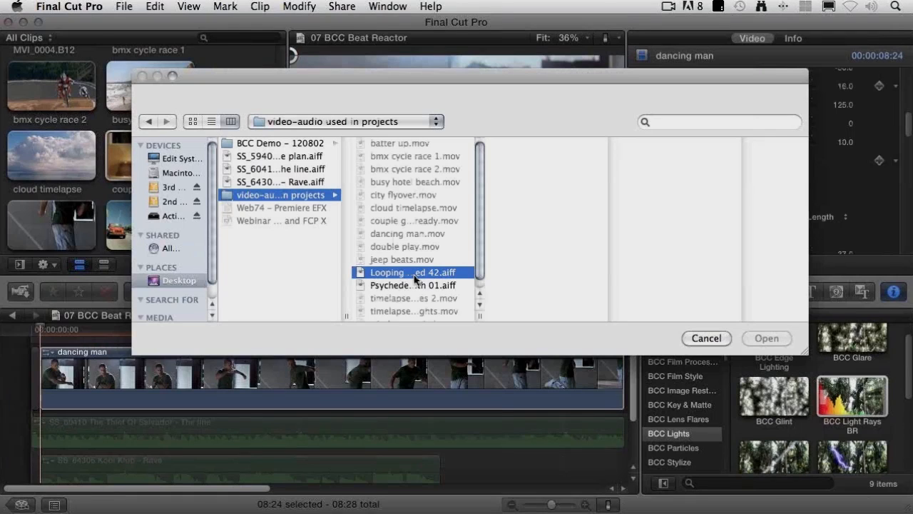
click(764, 339)
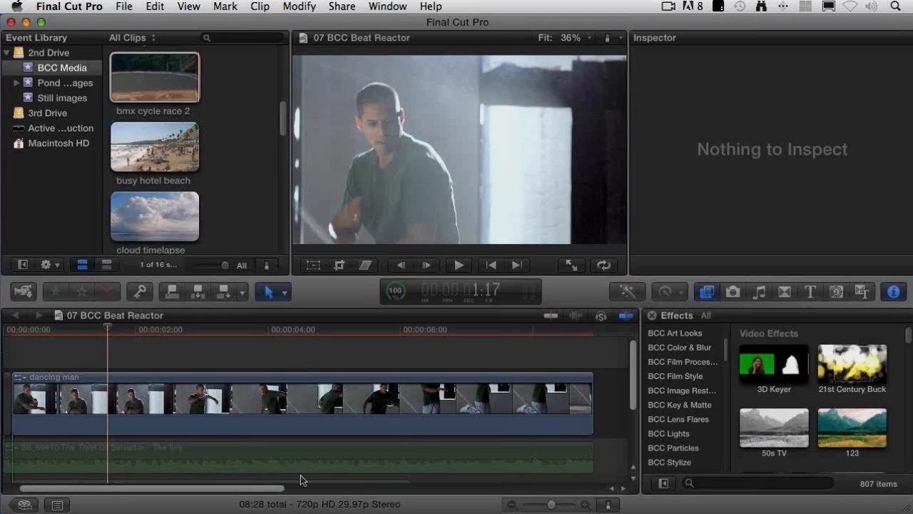
Step: Review the dancing man clip's Beat Reactor settings and play it from the beginning to about 3:20
click(198, 428)
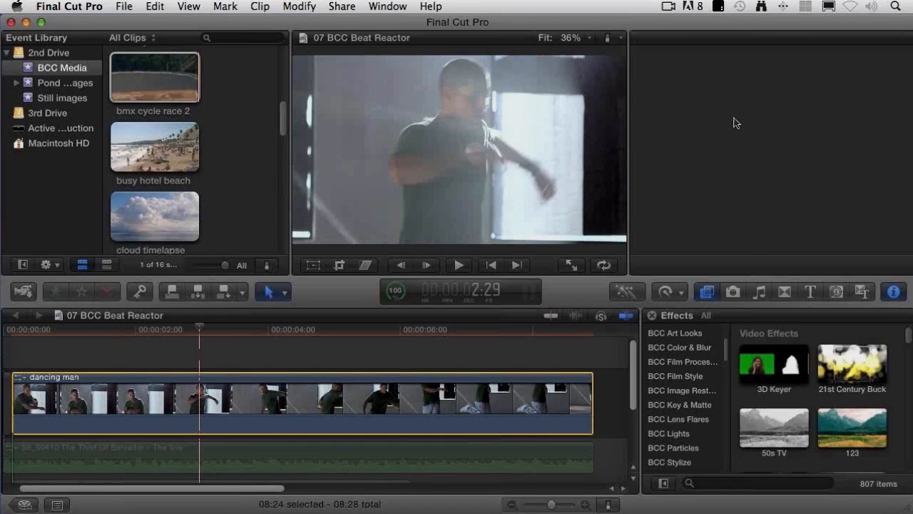
scroll(788, 147, down, 10)
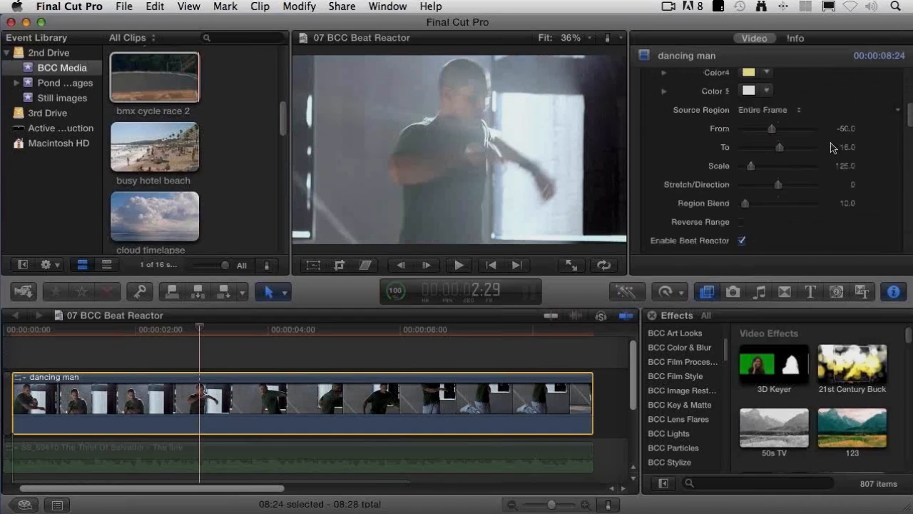
scroll(831, 148, down, 8)
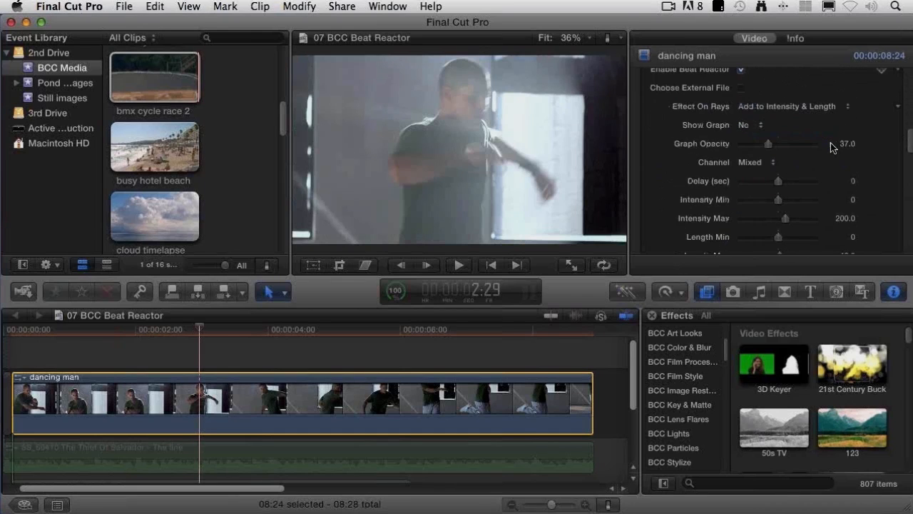
scroll(831, 148, down, 8)
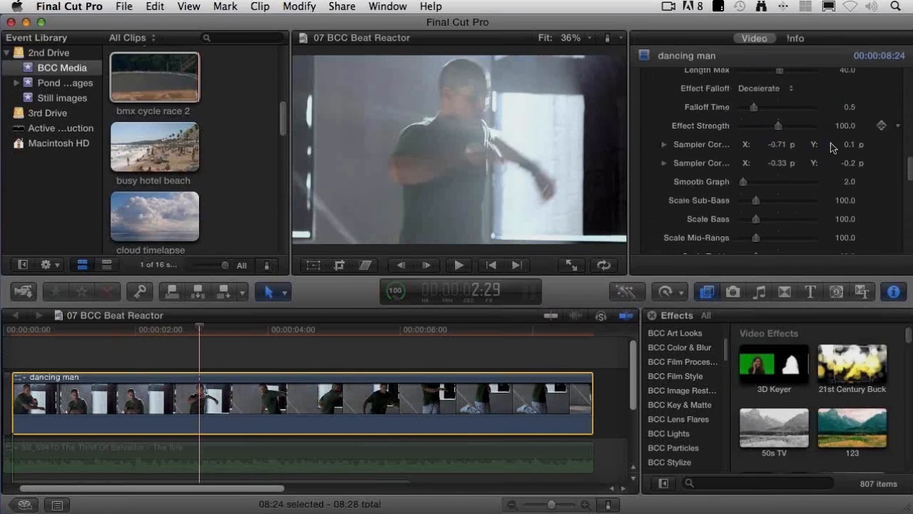
scroll(831, 148, up, 8)
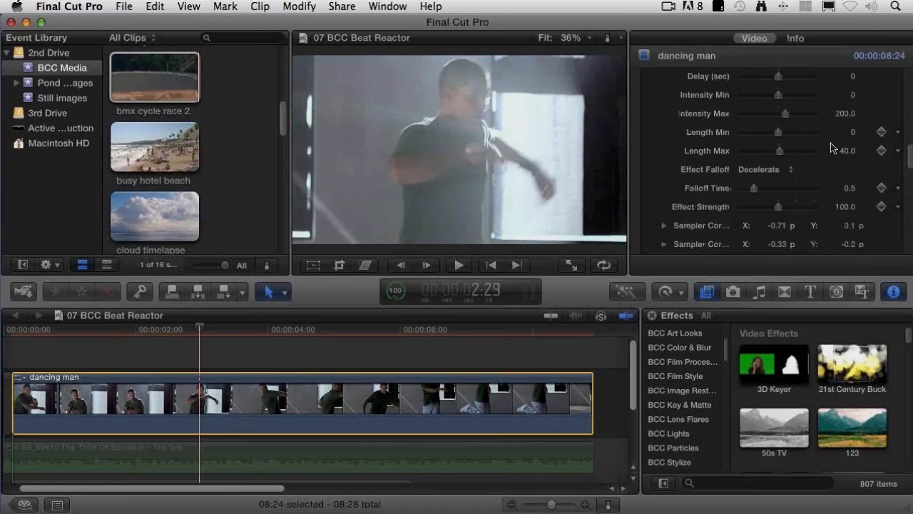
scroll(831, 147, up, 5)
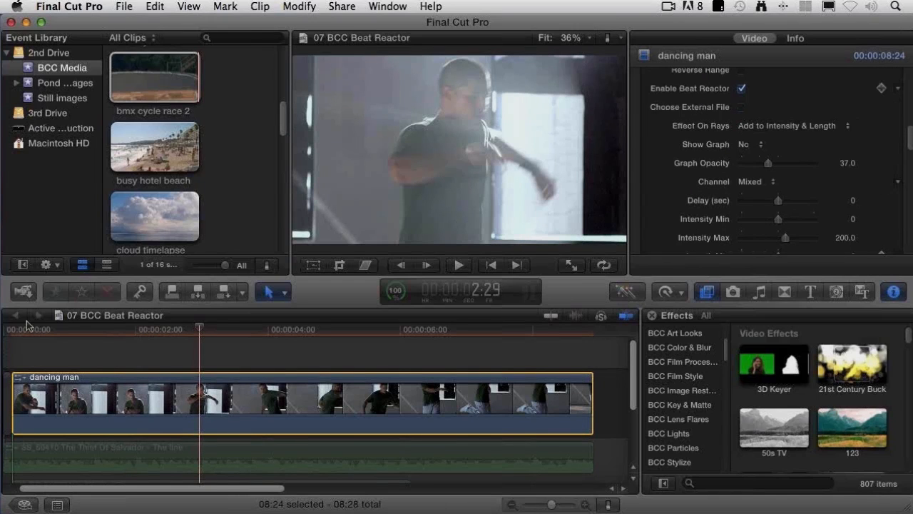
mouse_move(26, 329)
mouse_down()
mouse_move(14, 328)
mouse_move(41, 330)
mouse_up()
key(space)
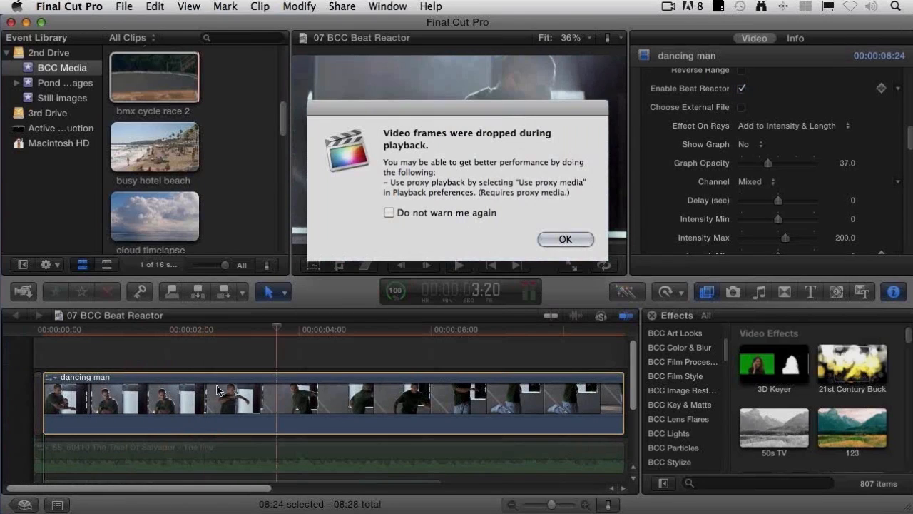
click(565, 239)
Step: Reload Looping Music Bed 42.aiff from the video-audio used in projects folder as Beat Reactor's external file
click(741, 107)
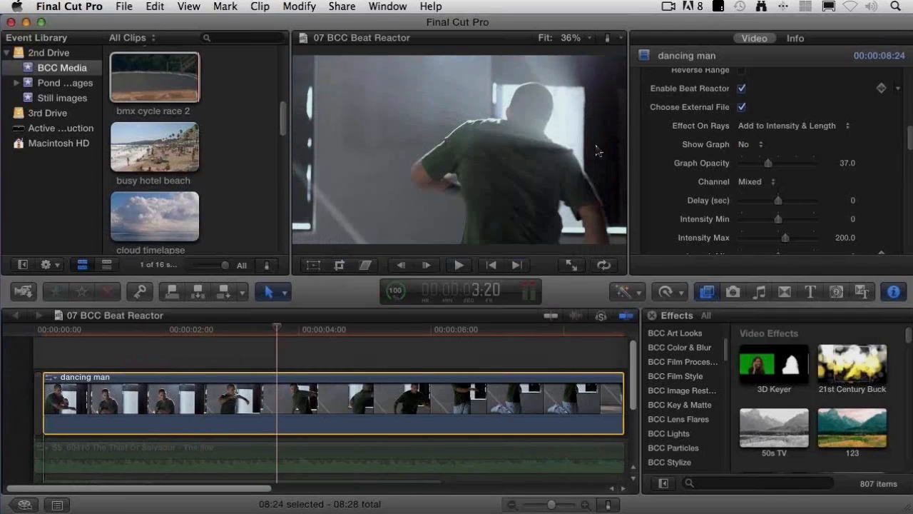
click(742, 108)
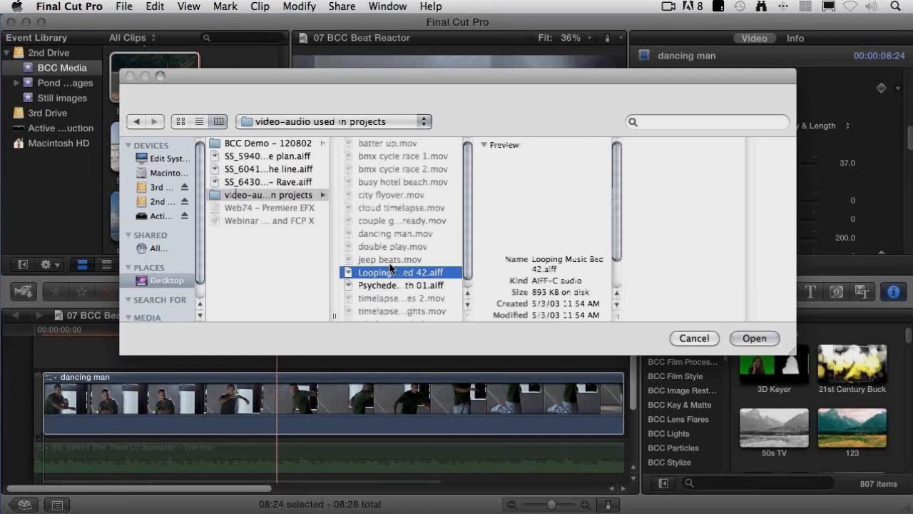
click(753, 338)
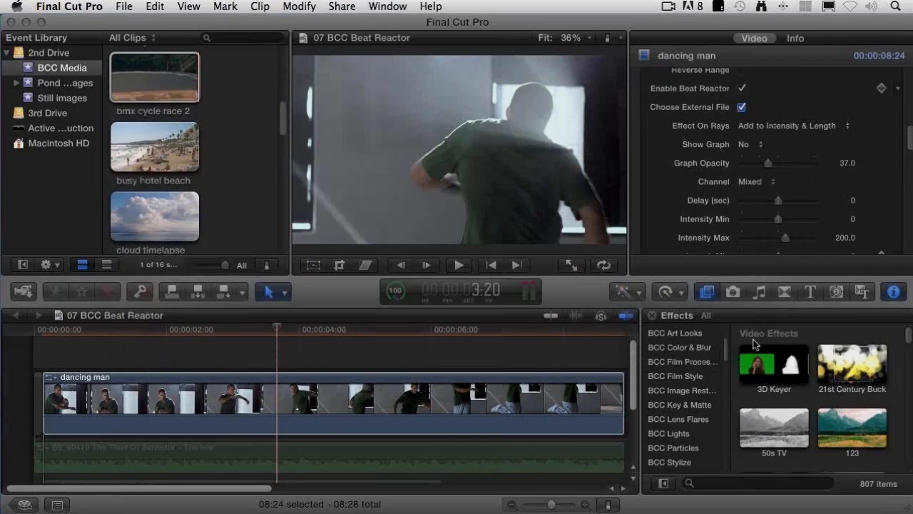
Step: Play the dancing man clip from about 0:04 to 3:20 to check how the rays react to the reloaded track
drag(74, 329, 44, 336)
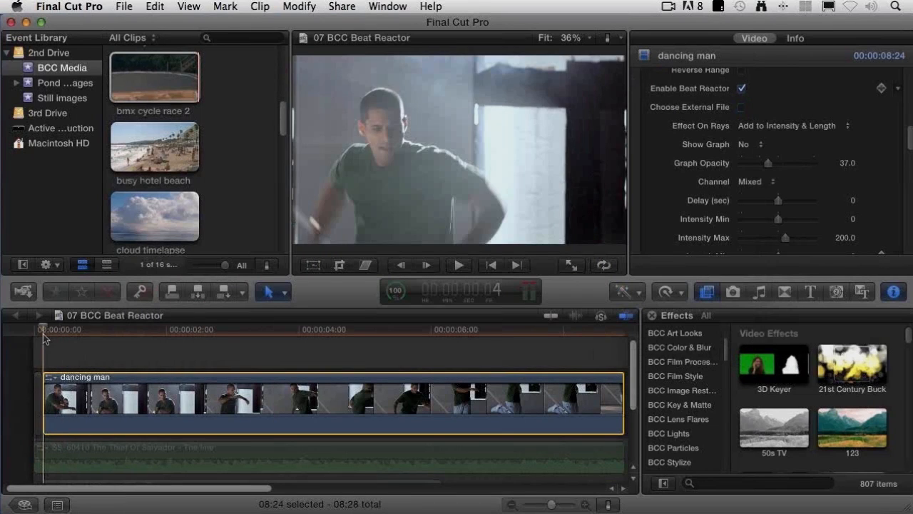
key(space)
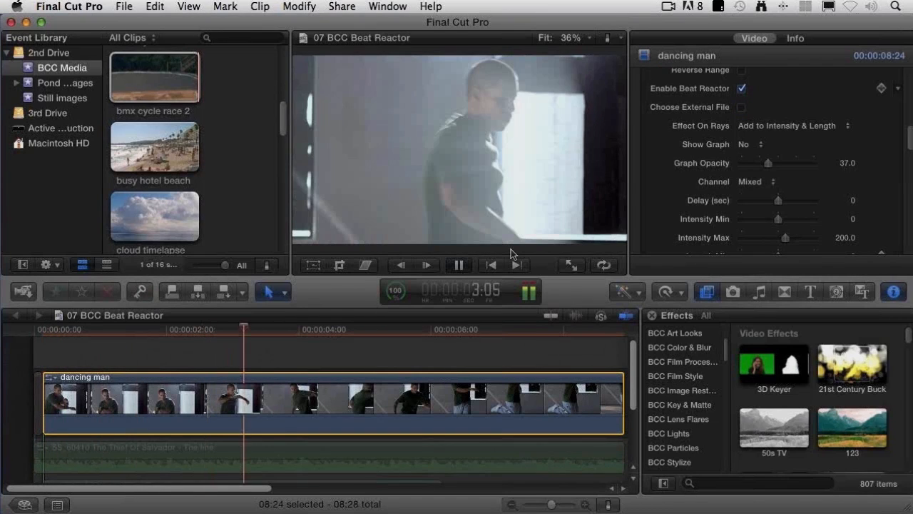
key(space)
Step: Set Beat Reactor's Show Graph to Yes on the dancing man clip
click(744, 144)
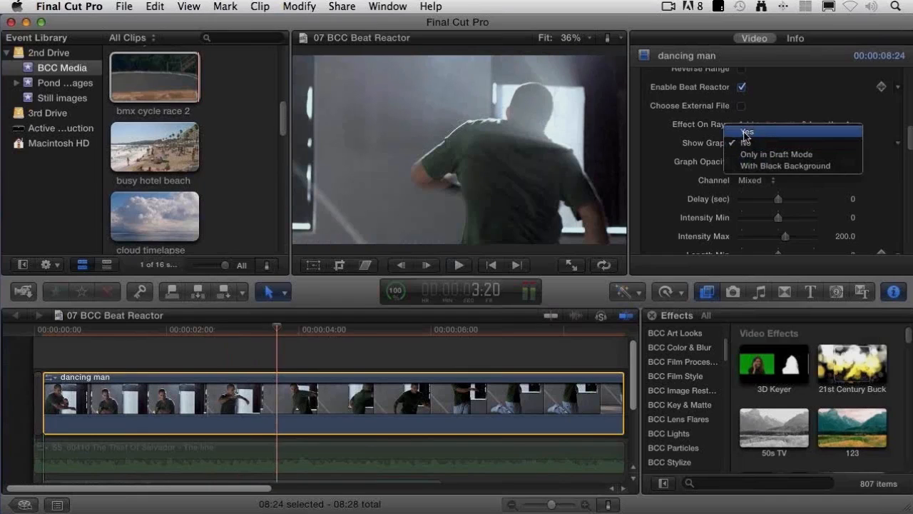
click(745, 132)
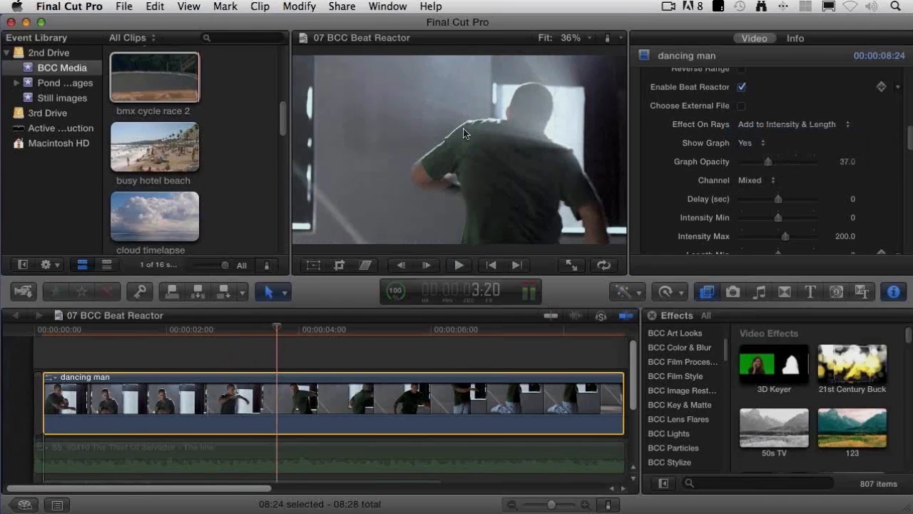
click(350, 153)
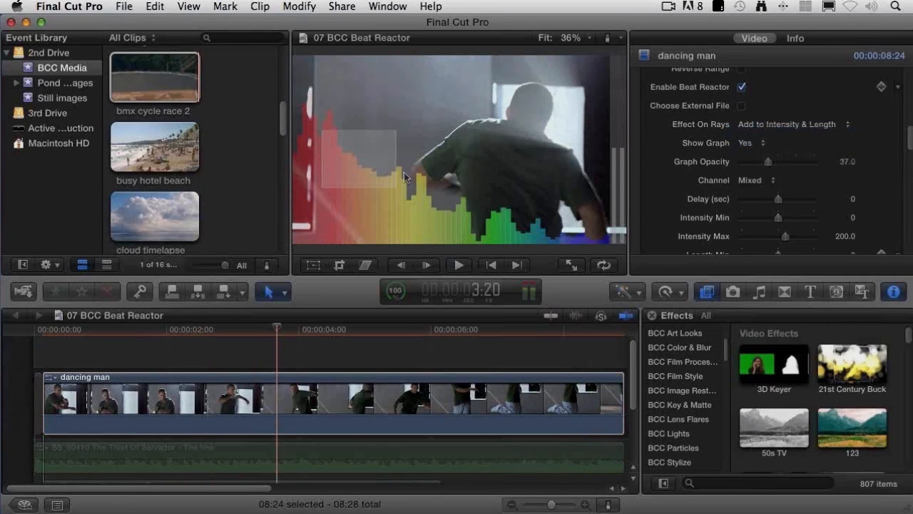
Step: At 2:26, reshape the graph's sampler box by setting its first corner's X to -1.04 and its second corner to X -0.57, Y -0.43
click(224, 413)
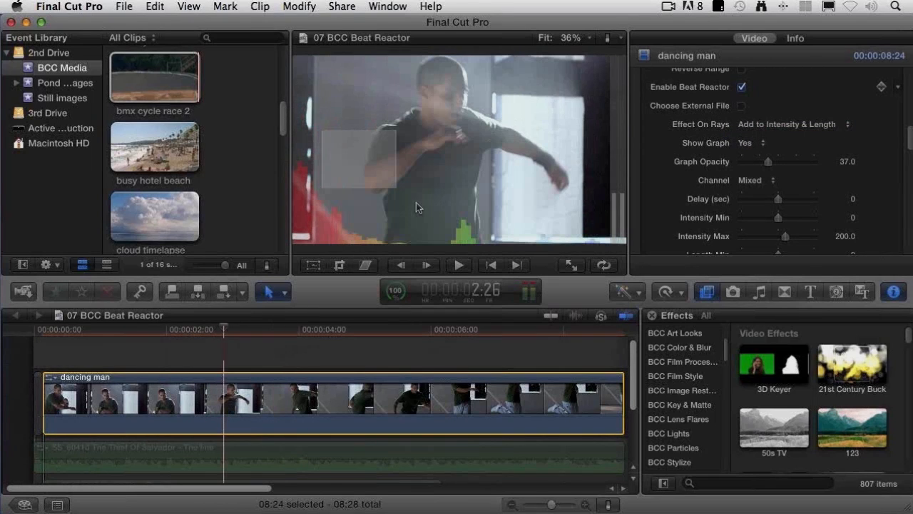
scroll(699, 204, down, 1)
scroll(700, 209, down, 3)
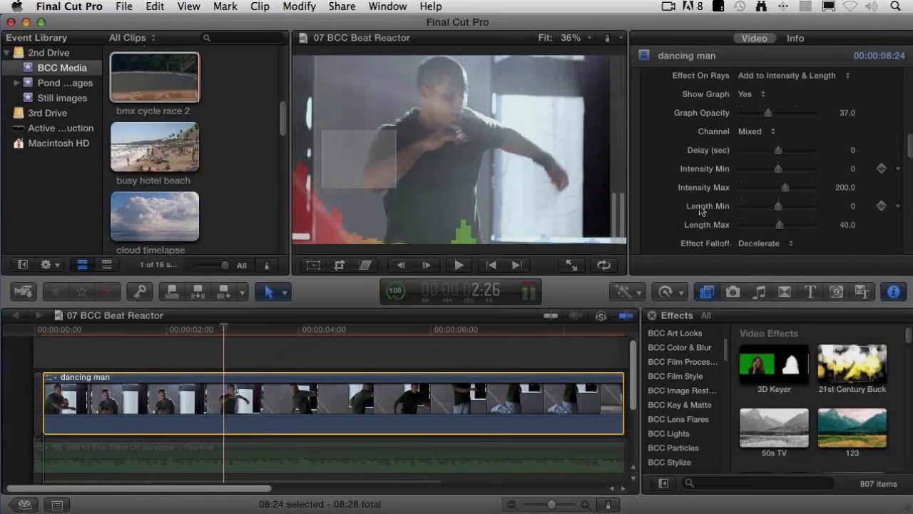
scroll(699, 207, down, 6)
drag(784, 199, 773, 201)
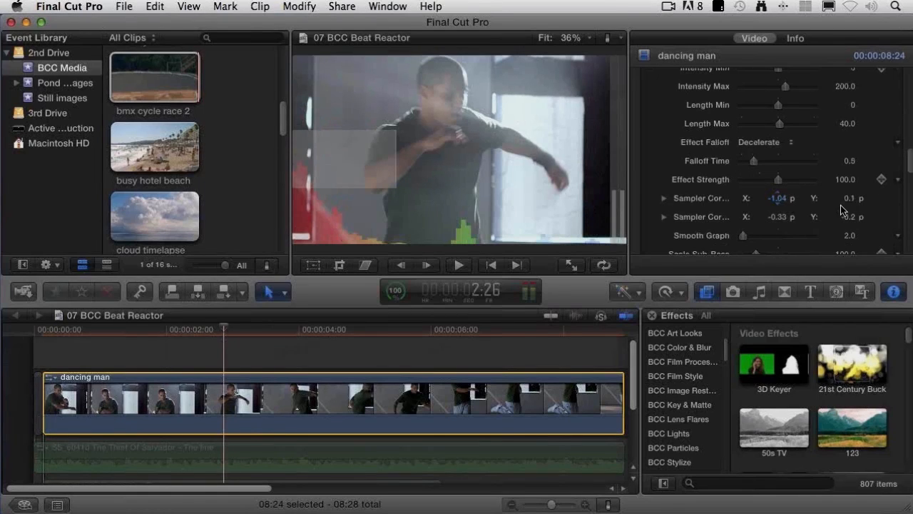
click(779, 221)
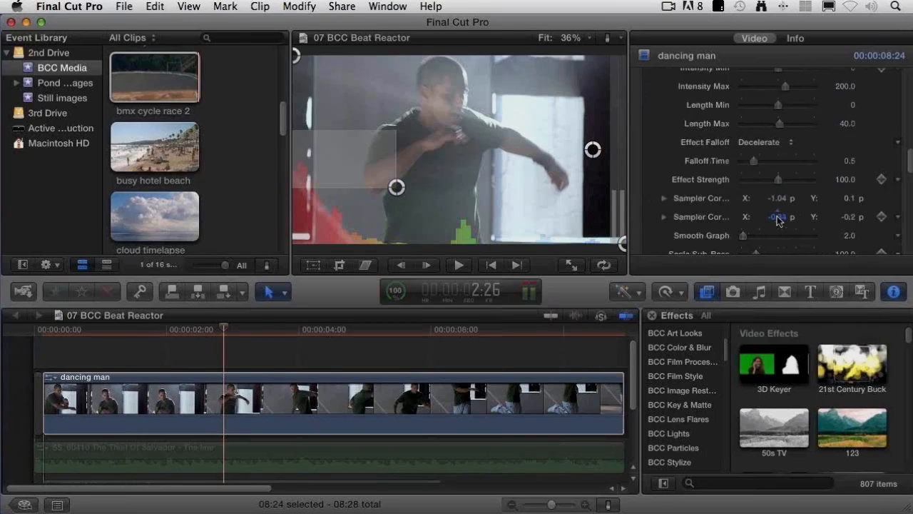
drag(778, 218, 778, 217)
drag(847, 218, 847, 219)
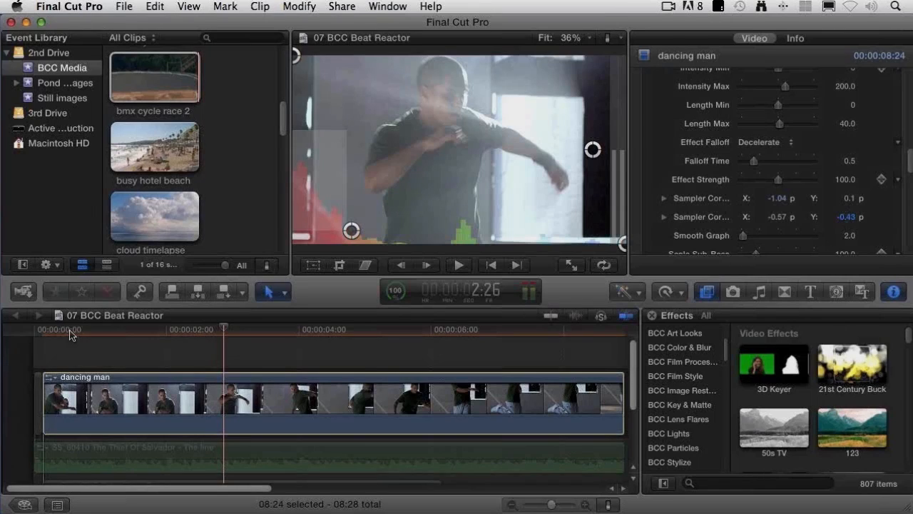
Step: Play the clip from the beginning to about 5:01 and review the light rays' color, source region and Beat Reactor settings
click(35, 331)
key(space)
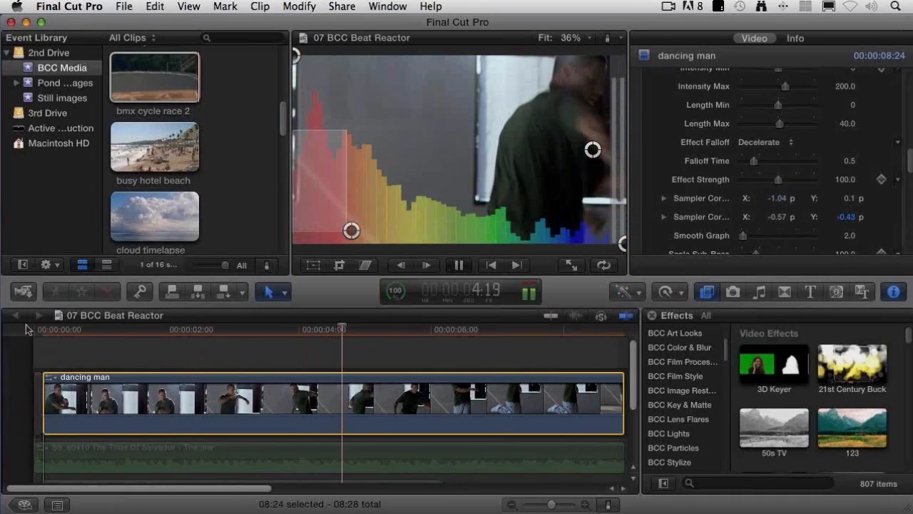
key(space)
scroll(909, 164, down, 10)
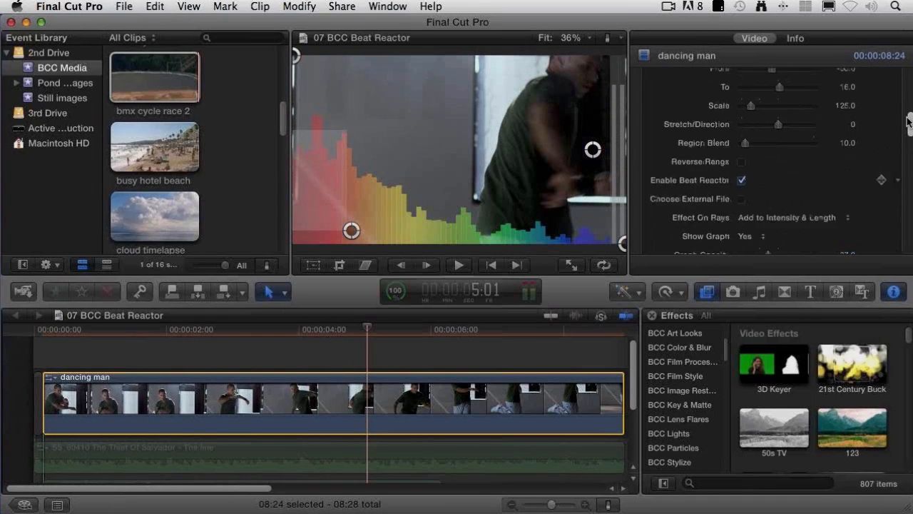
scroll(871, 192, up, 4)
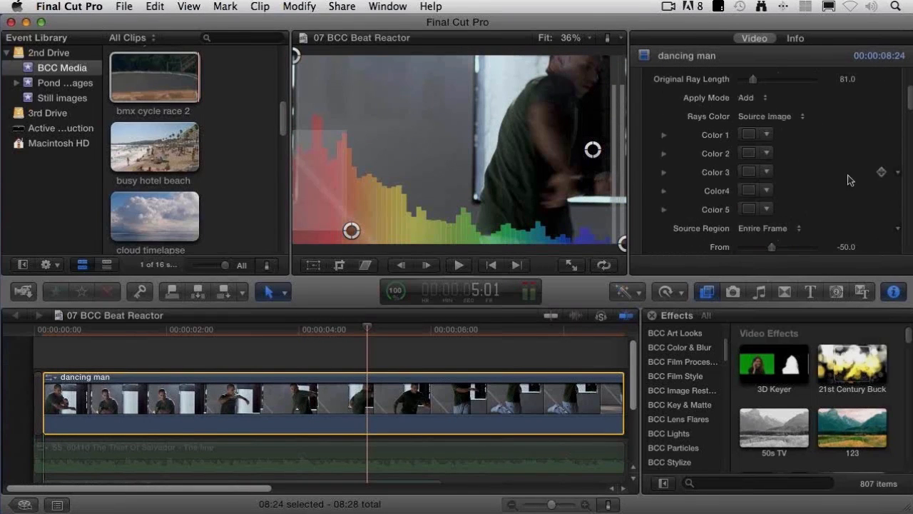
scroll(813, 179, down, 3)
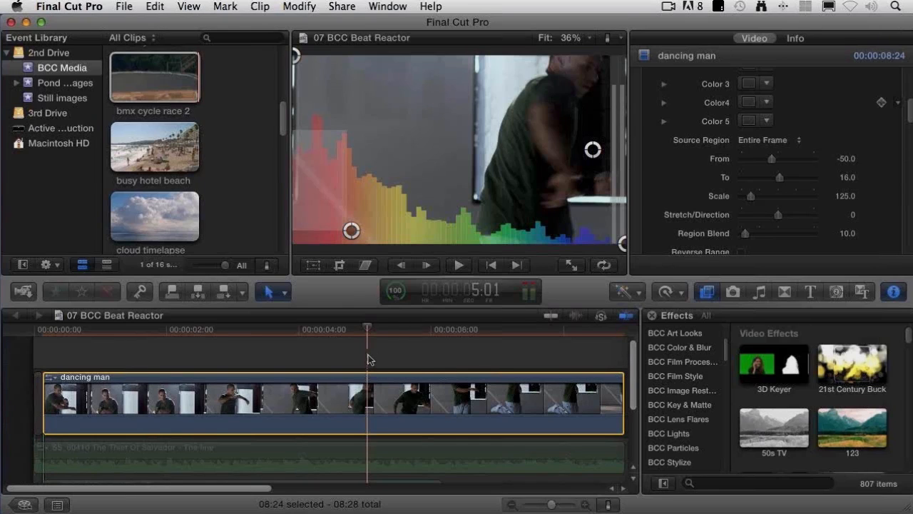
Step: Compare the audio graph and light rays at 5:18 and 3:20 in the timeline
click(405, 361)
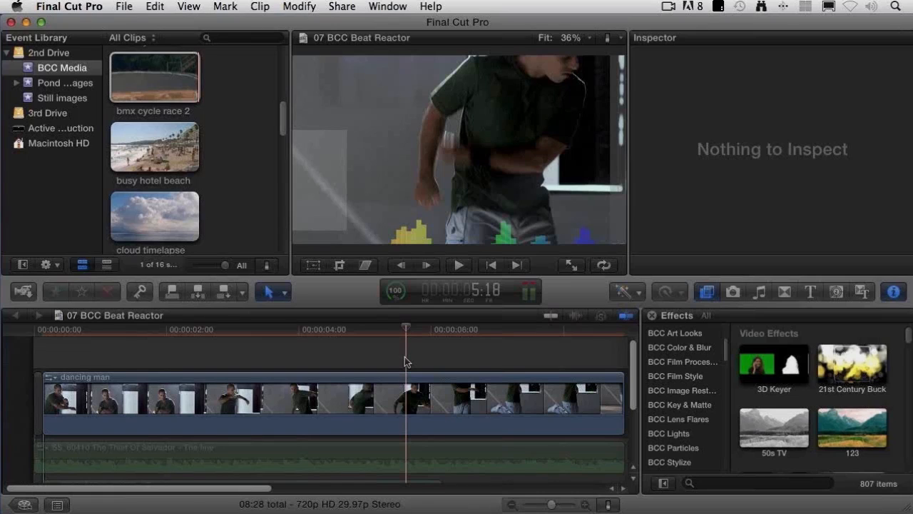
click(335, 356)
click(276, 332)
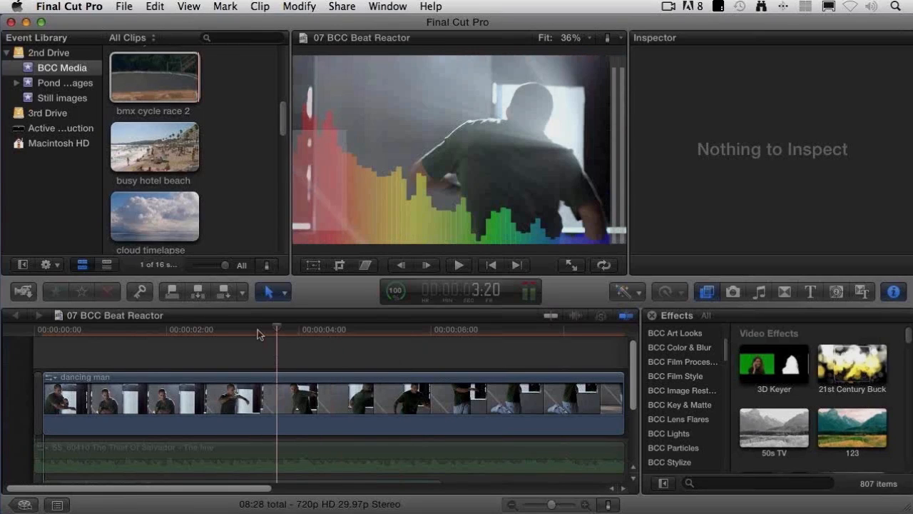